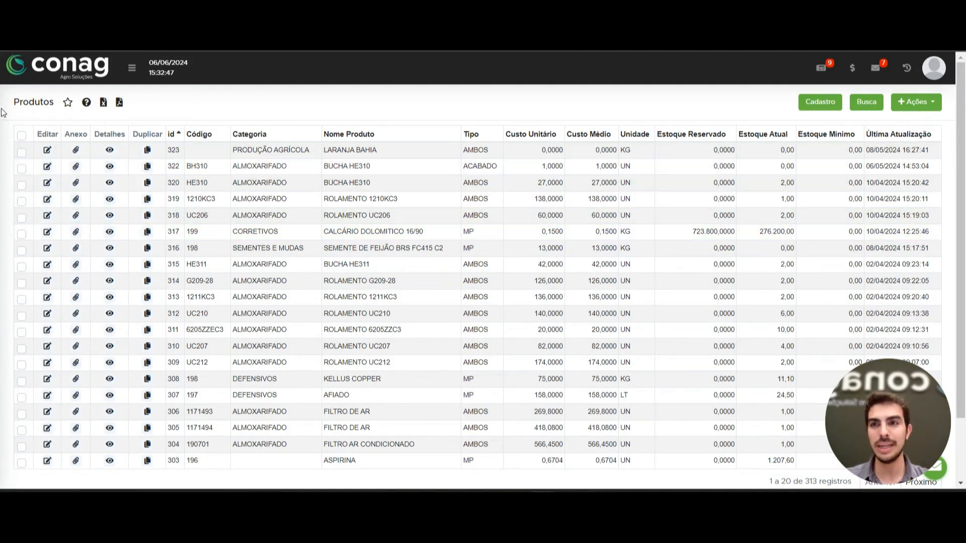
Start a new product registration from the Produtos list.
{"action": "left_click_drag", "start_coordinate": [13, 105], "coordinate": [53, 104]}
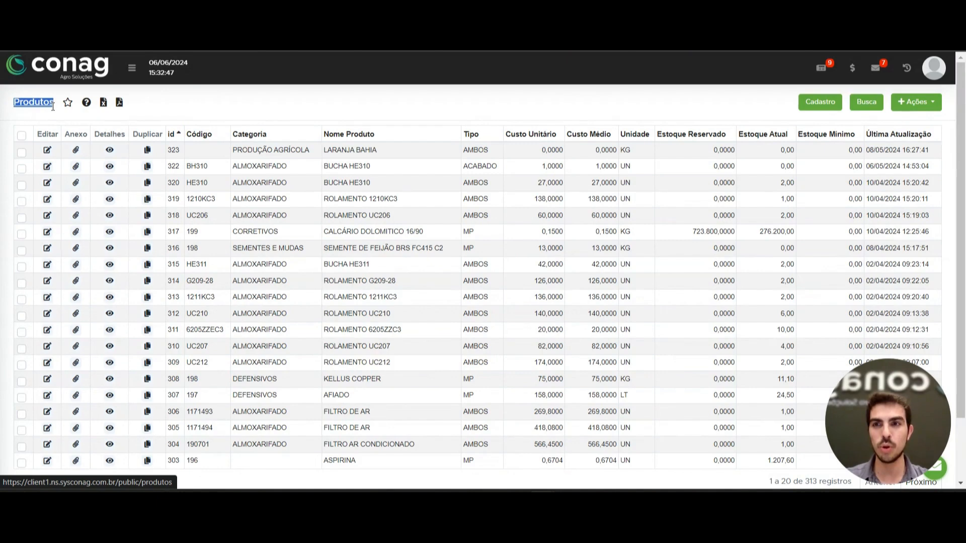
{"action": "left_click", "coordinate": [132, 73]}
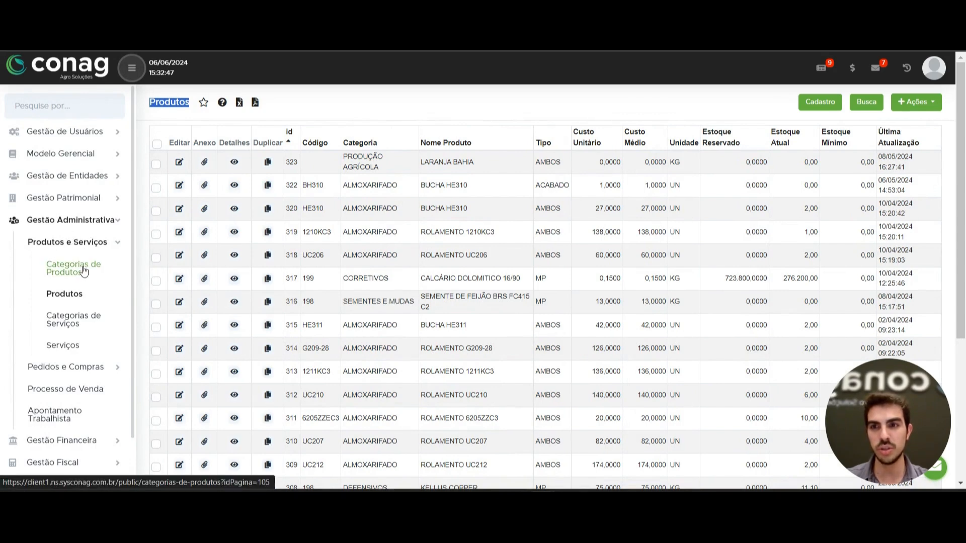
{"action": "left_click", "coordinate": [131, 70]}
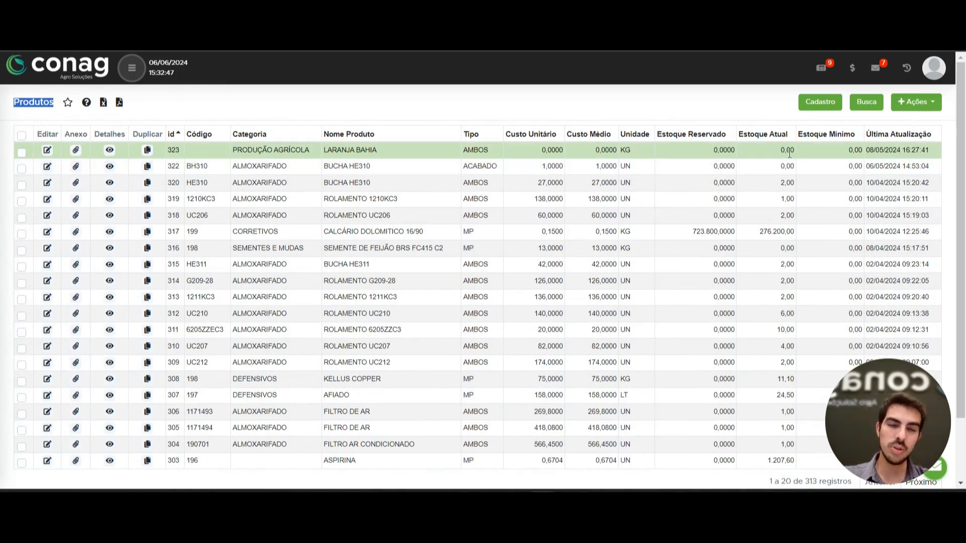
{"action": "left_click", "coordinate": [814, 108]}
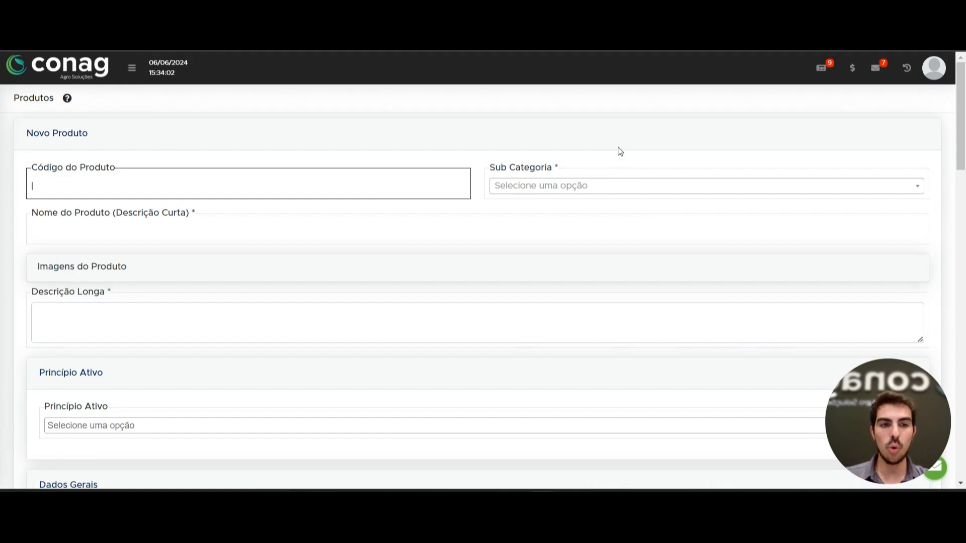
Enter 123456 as the Código do Produto of the new product.
{"action": "left_click_drag", "start_coordinate": [32, 168], "coordinate": [161, 158]}
{"action": "left_click", "coordinate": [158, 166]}
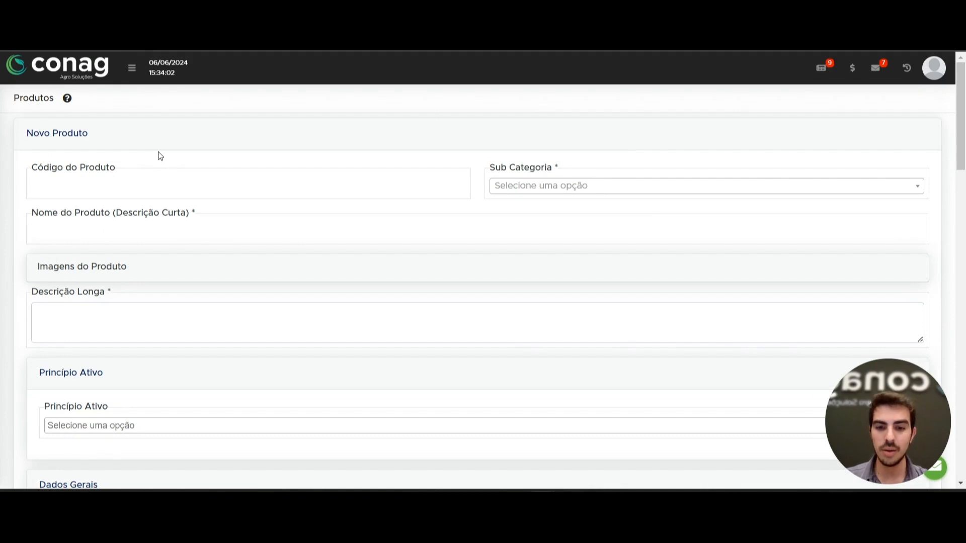
{"action": "left_click", "coordinate": [65, 182]}
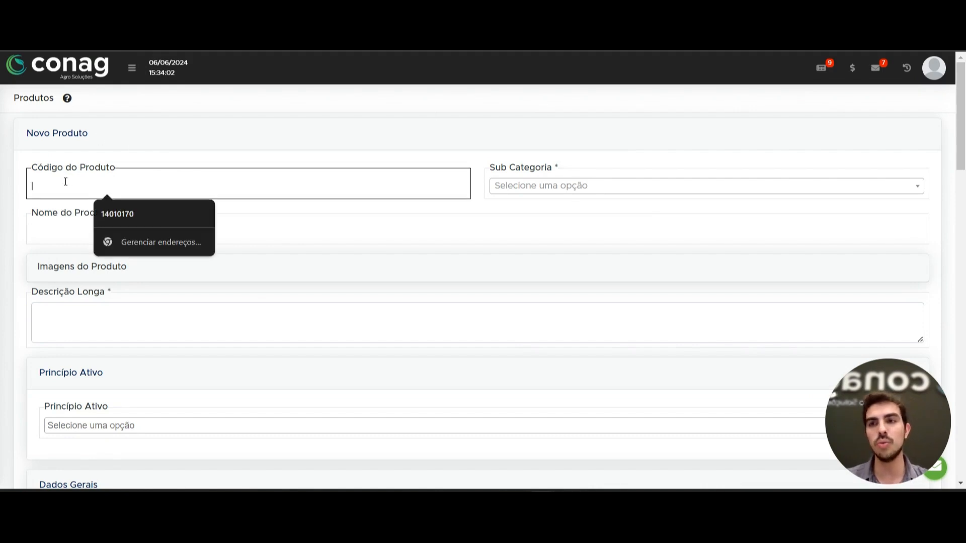
{"action": "type", "text": "123456"}
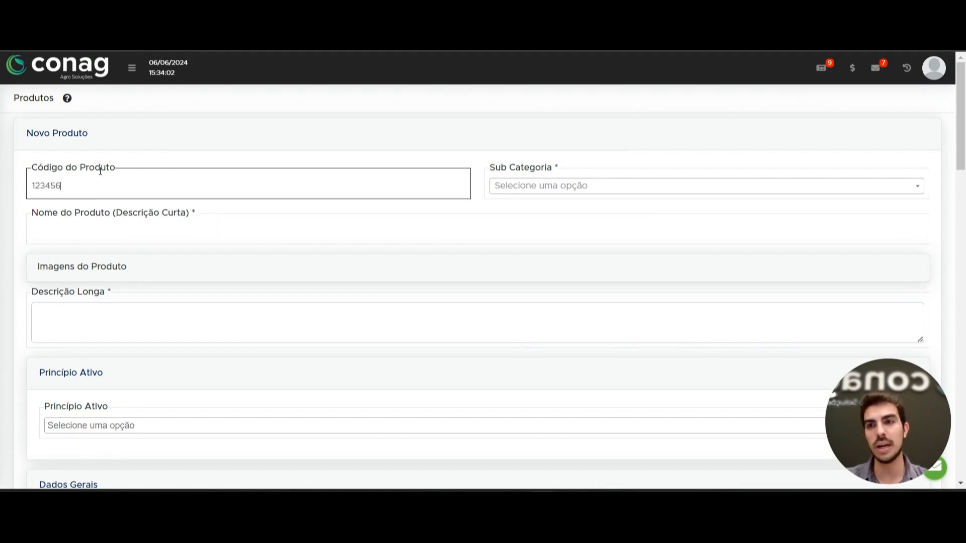
{"action": "left_click", "coordinate": [188, 137]}
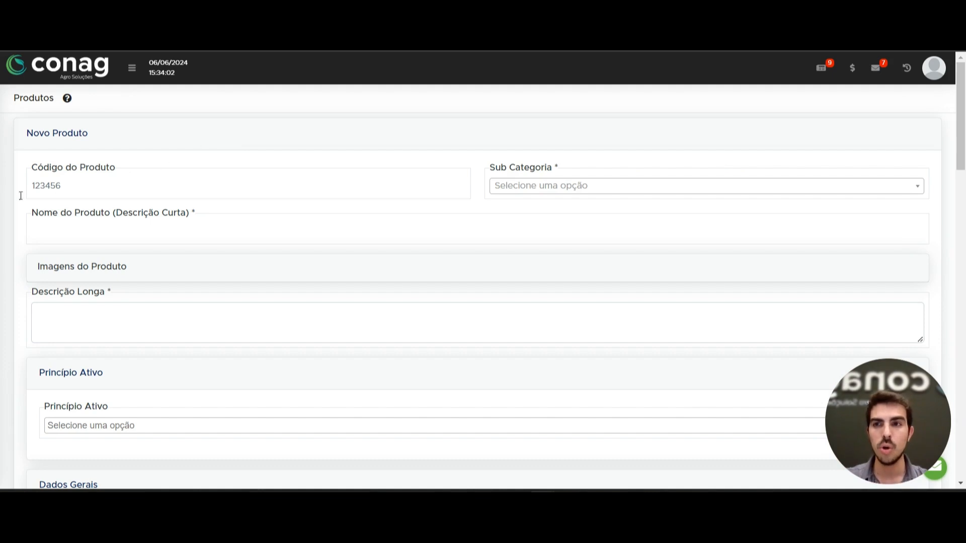
{"action": "left_click_drag", "start_coordinate": [32, 170], "coordinate": [223, 164]}
{"action": "left_click", "coordinate": [241, 179]}
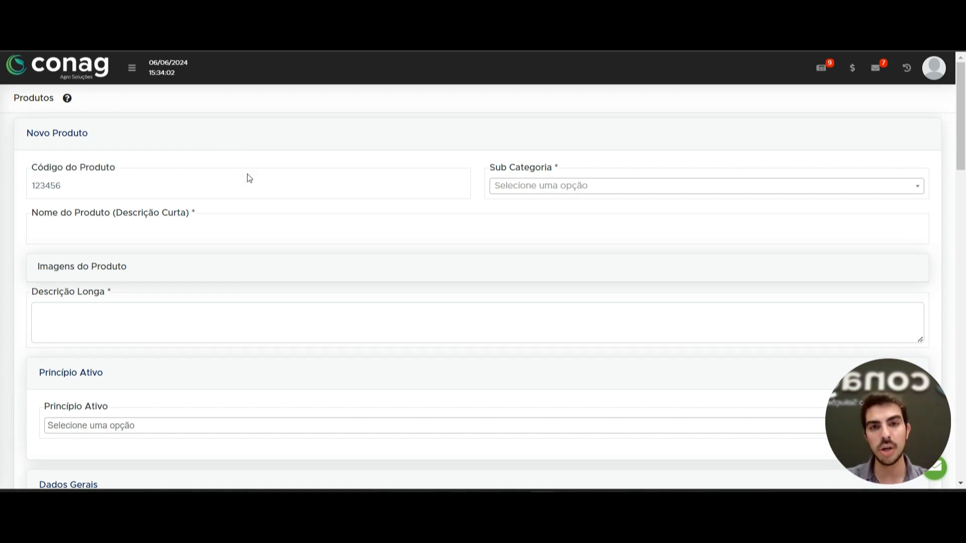
Set the product's Sub Categoria to 8 - Defensivos - INSETICIDA.
{"action": "left_click_drag", "start_coordinate": [490, 167], "coordinate": [591, 169]}
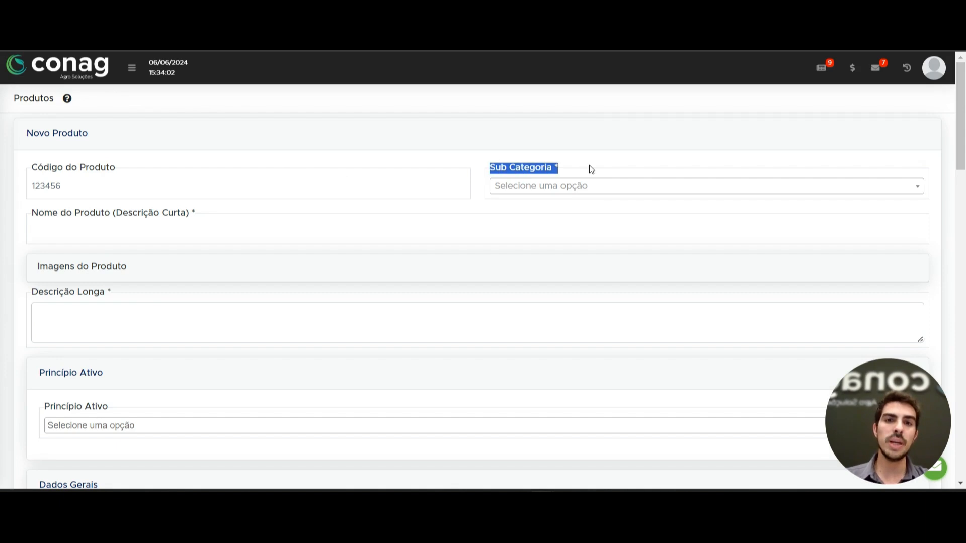
{"action": "left_click", "coordinate": [601, 166]}
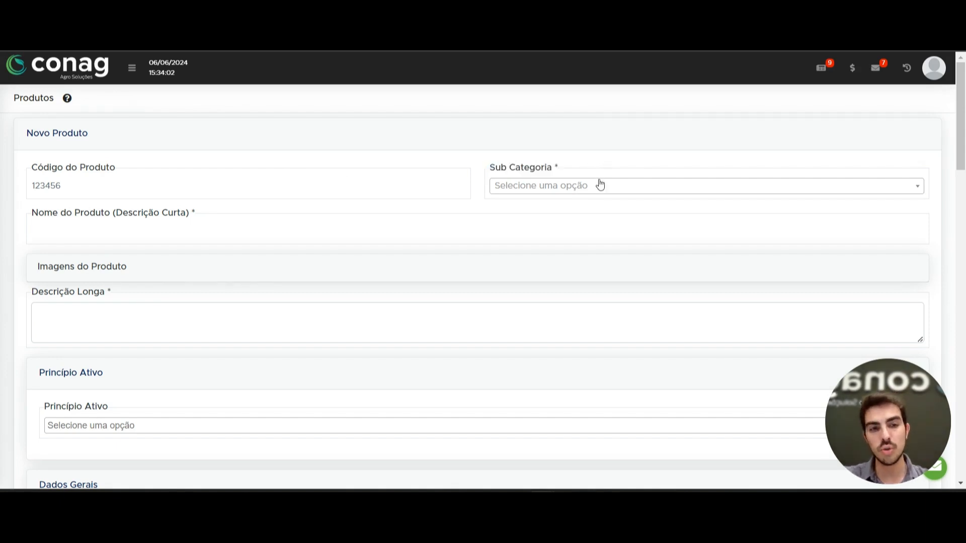
{"action": "left_click", "coordinate": [567, 187]}
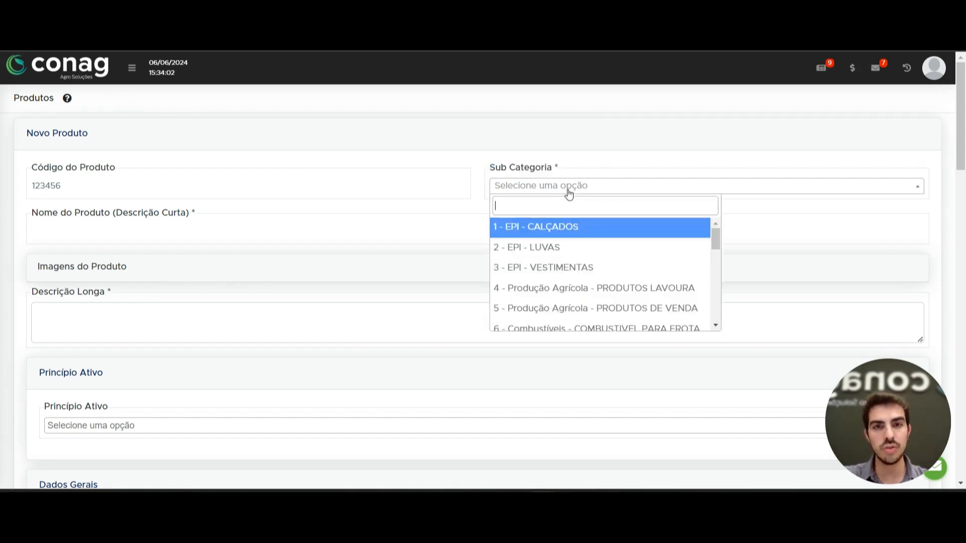
{"action": "scroll", "coordinate": [618, 211], "scroll_direction": "down", "scroll_amount": 5}
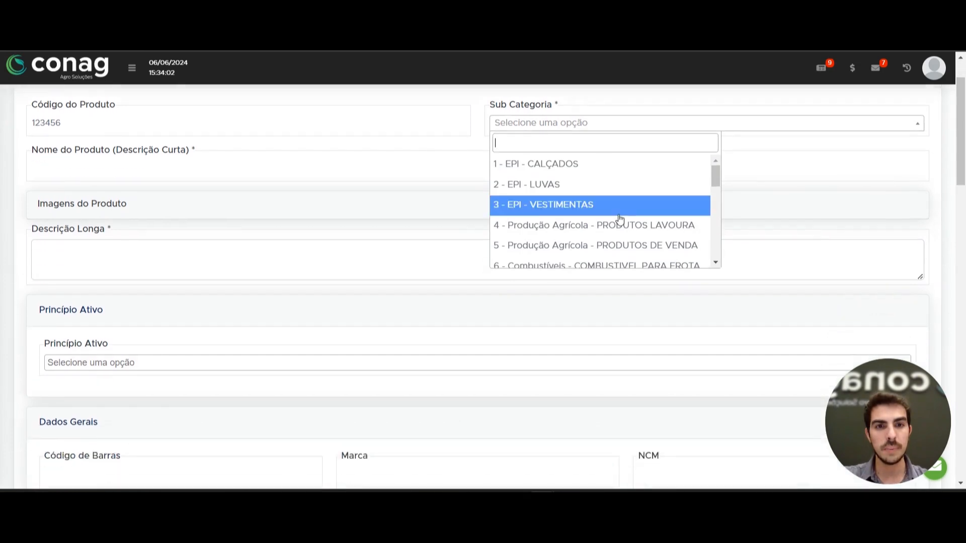
{"action": "scroll", "coordinate": [617, 192], "scroll_direction": "up", "scroll_amount": 4}
{"action": "type", "text": "insu"}
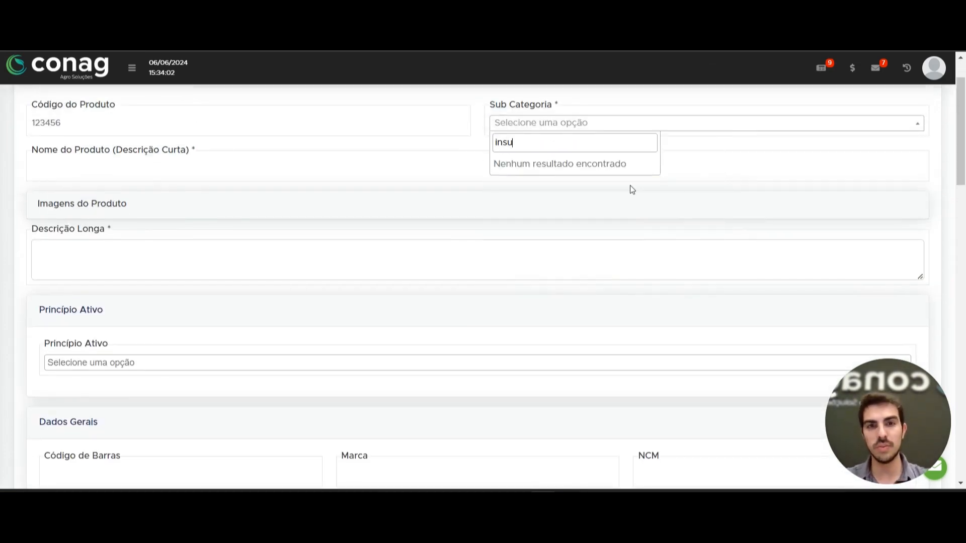
{"action": "key", "text": "BackSpace"}
{"action": "key", "text": "BackSpace"}
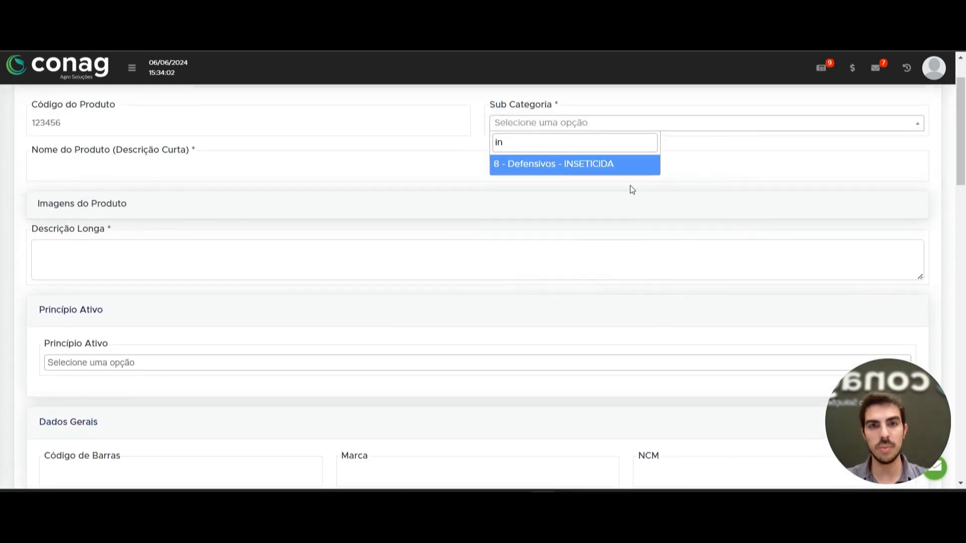
{"action": "left_click", "coordinate": [606, 162]}
{"action": "scroll", "coordinate": [633, 201], "scroll_direction": "up", "scroll_amount": 1}
{"action": "scroll", "coordinate": [635, 224], "scroll_direction": "up", "scroll_amount": 1}
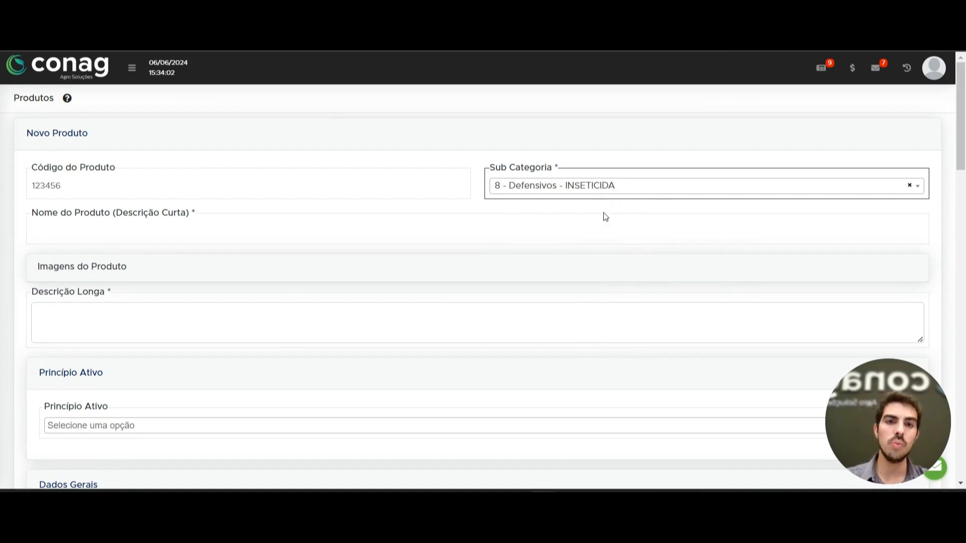
{"action": "left_click_drag", "start_coordinate": [488, 168], "coordinate": [522, 189]}
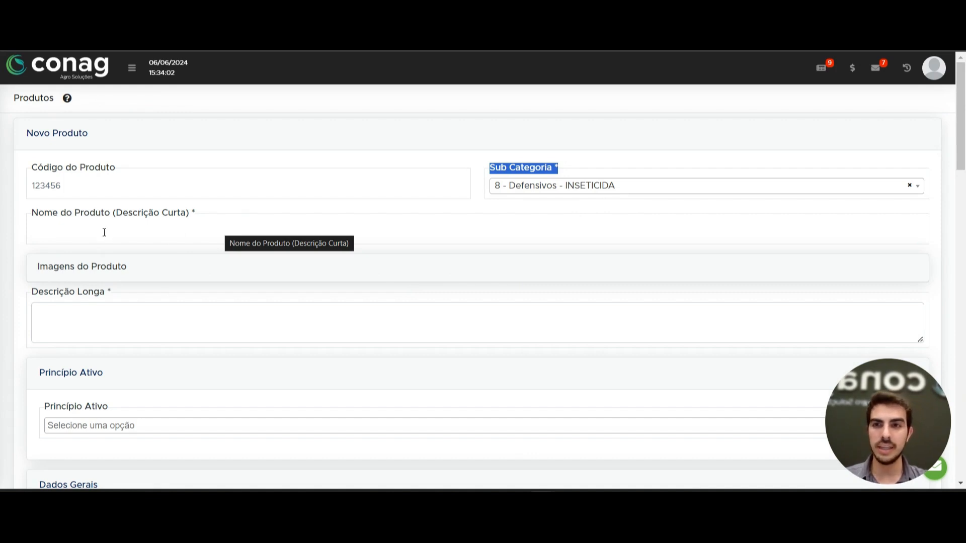
Enter TESTE NOME CURTO as the Nome do Produto (Descrição Curta).
{"action": "left_click", "coordinate": [186, 233]}
{"action": "type", "text": "teste n"}
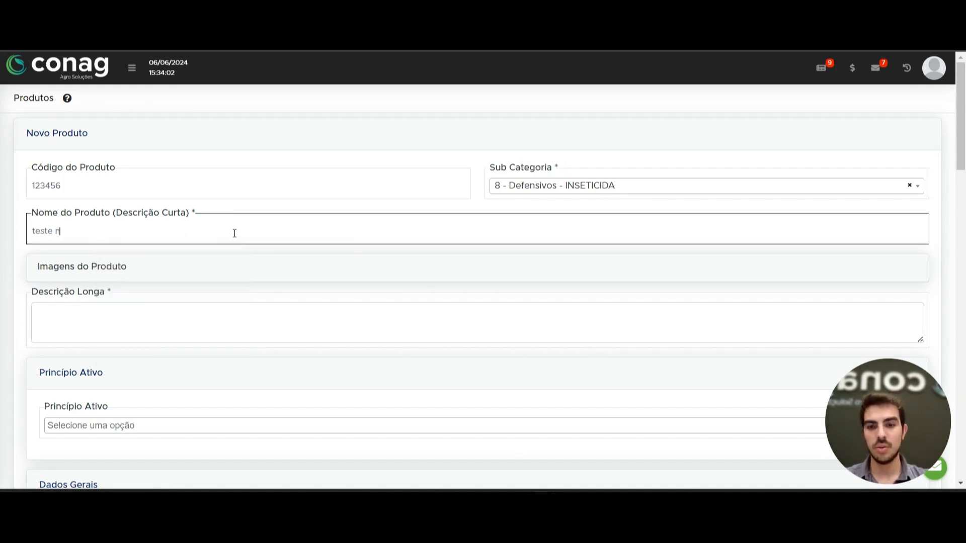
{"action": "type", "text": "ome curte"}
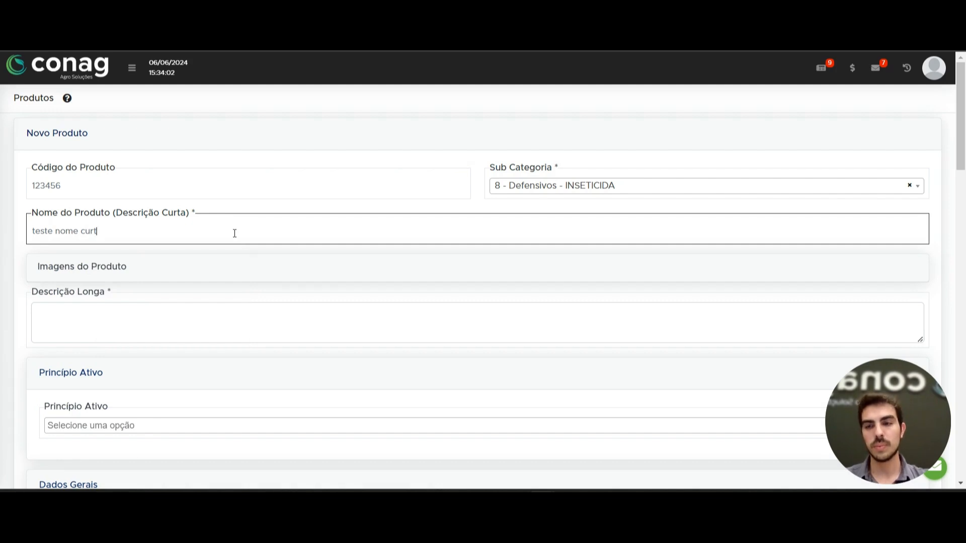
{"action": "key", "text": "ctrl+a"}
{"action": "type", "text": "TESTE"}
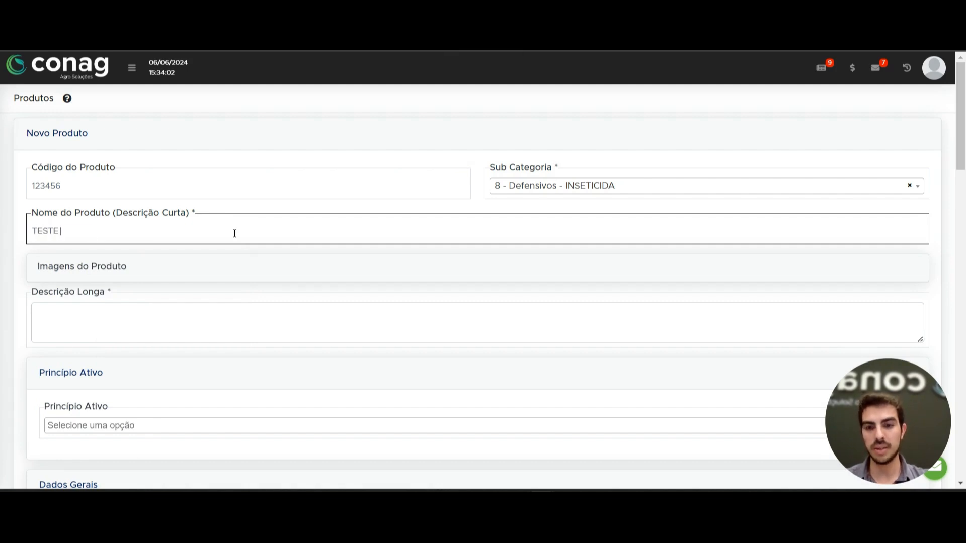
{"action": "type", "text": " NOME CURTO"}
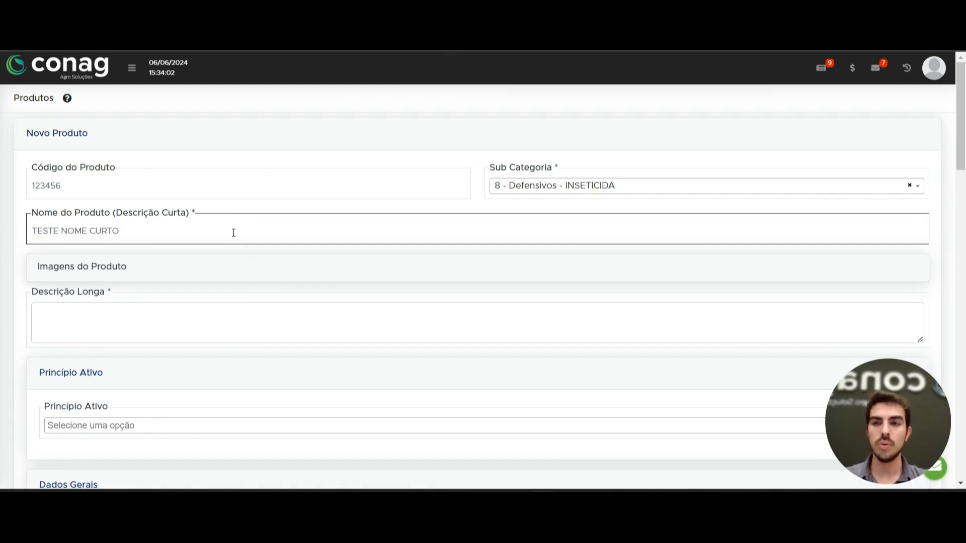
{"action": "left_click_drag", "start_coordinate": [114, 212], "coordinate": [219, 214]}
{"action": "left_click", "coordinate": [229, 214]}
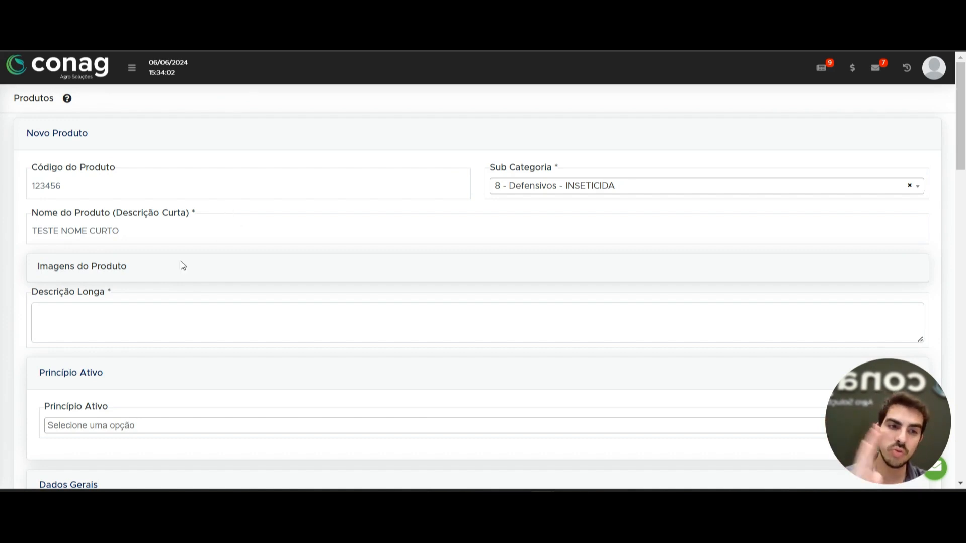
Copy the short name into the Descrição Longa and extend it to read TESTE NOME CURTO COM NOVAS CARACTERISTICAS DO PRODUTO.
{"action": "left_click_drag", "start_coordinate": [39, 292], "coordinate": [141, 294]}
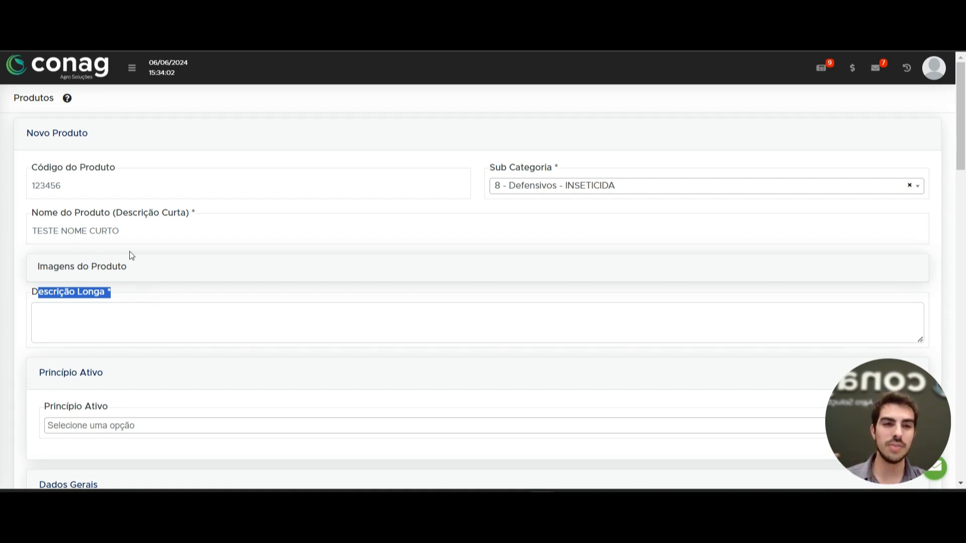
{"action": "left_click_drag", "start_coordinate": [127, 232], "coordinate": [3, 235]}
{"action": "key", "text": "ctrl+c"}
{"action": "left_click", "coordinate": [357, 320]}
{"action": "key", "text": "ctrl+v"}
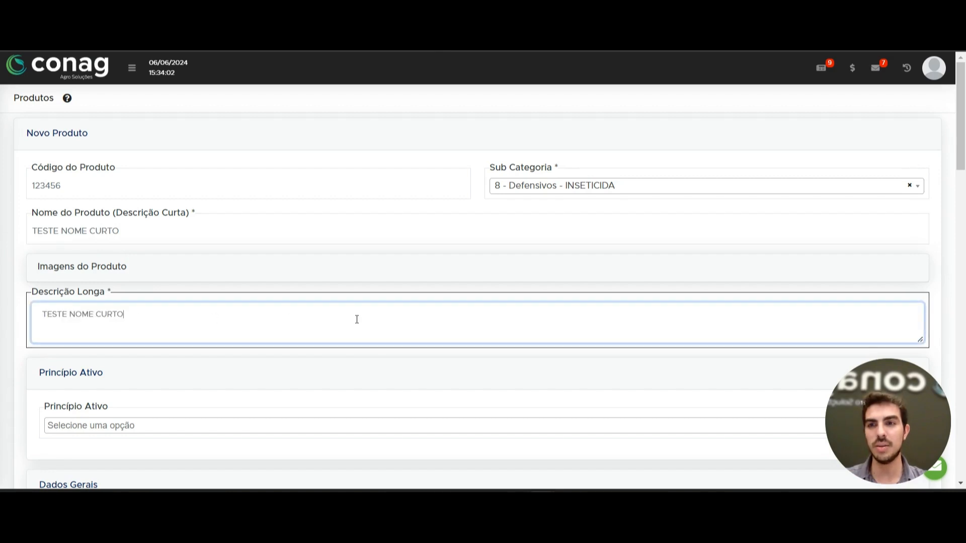
{"action": "type", "text": "CO"}
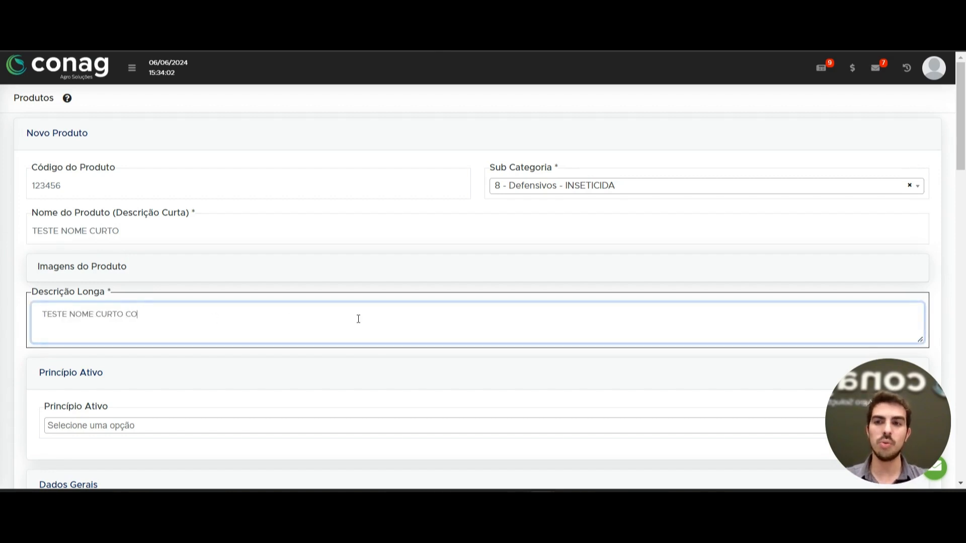
{"action": "type", "text": "M NOVA"}
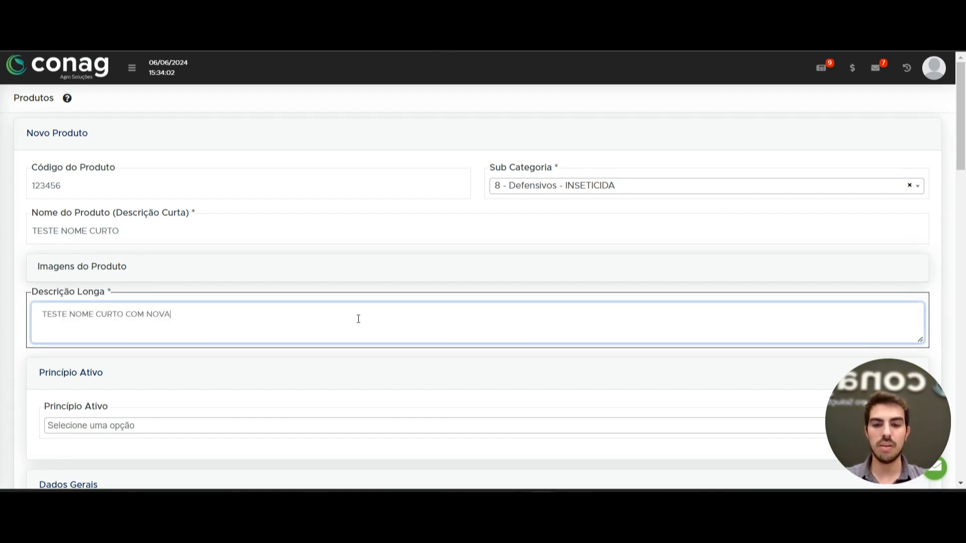
{"action": "type", "text": "S CARACTER"}
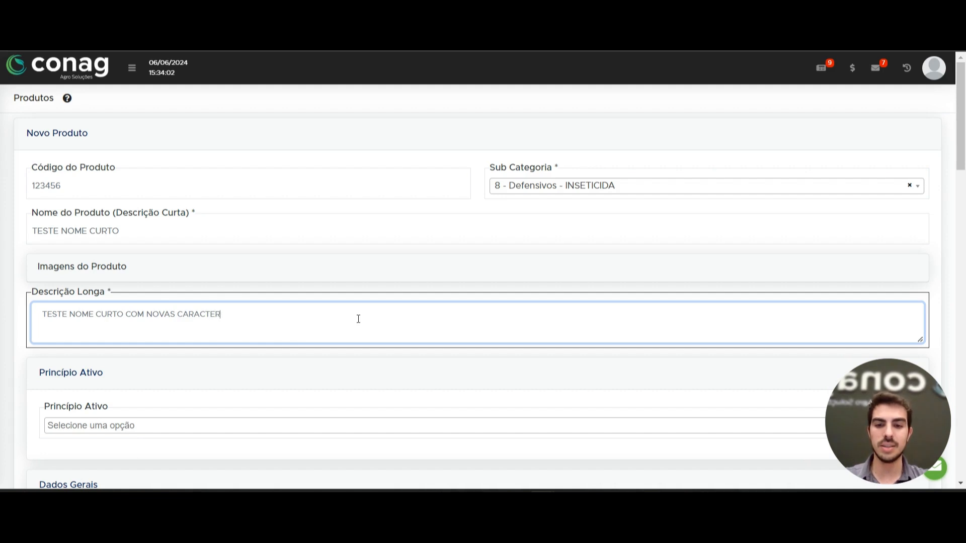
{"action": "type", "text": "ISTICAS DO PRODUTO"}
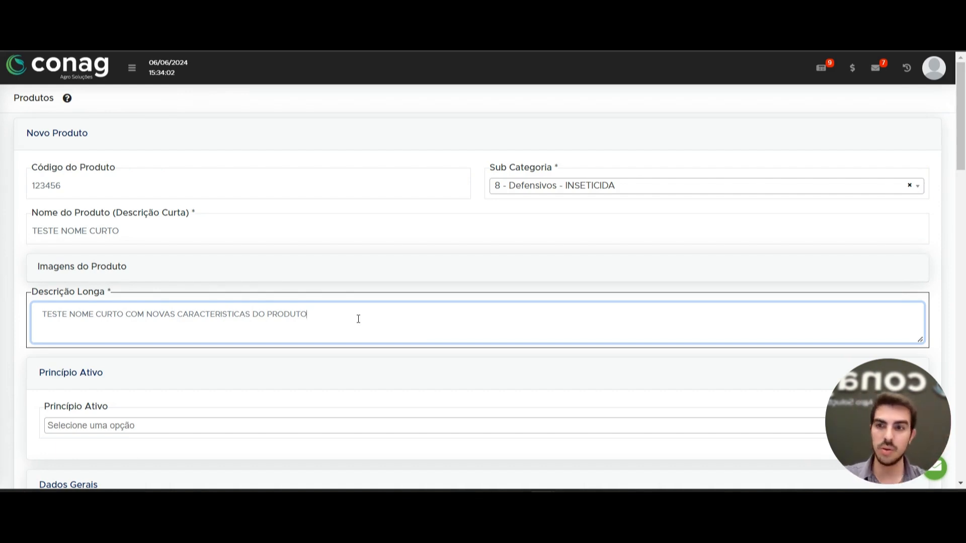
Expand the Imagens do Produto section to check its file upload fields and size limit, and collapse it again.
{"action": "left_click", "coordinate": [125, 268]}
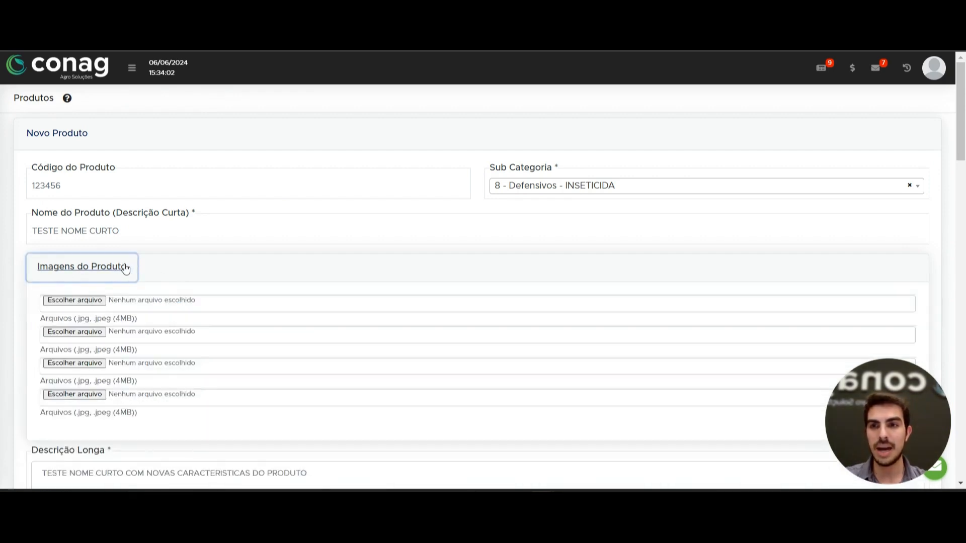
{"action": "left_click", "coordinate": [125, 268]}
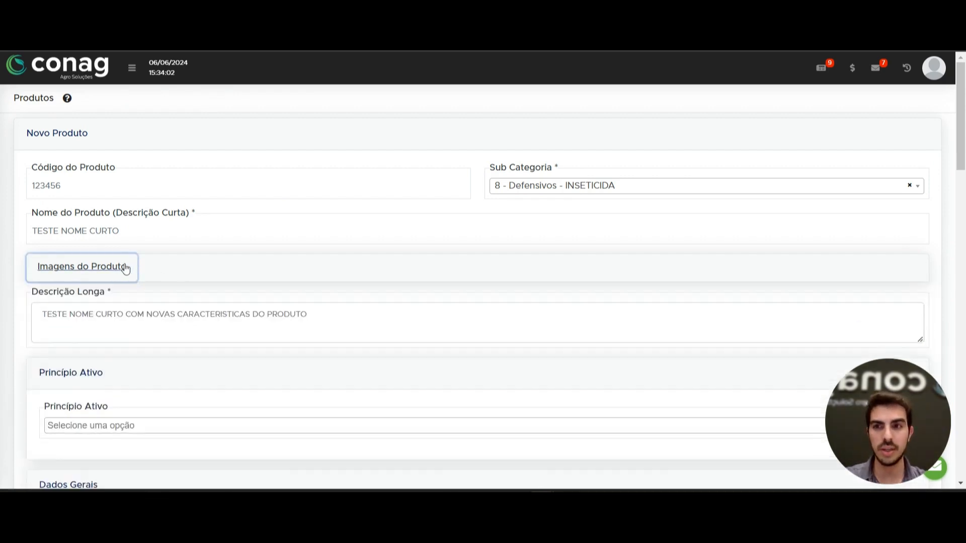
{"action": "left_click", "coordinate": [125, 266]}
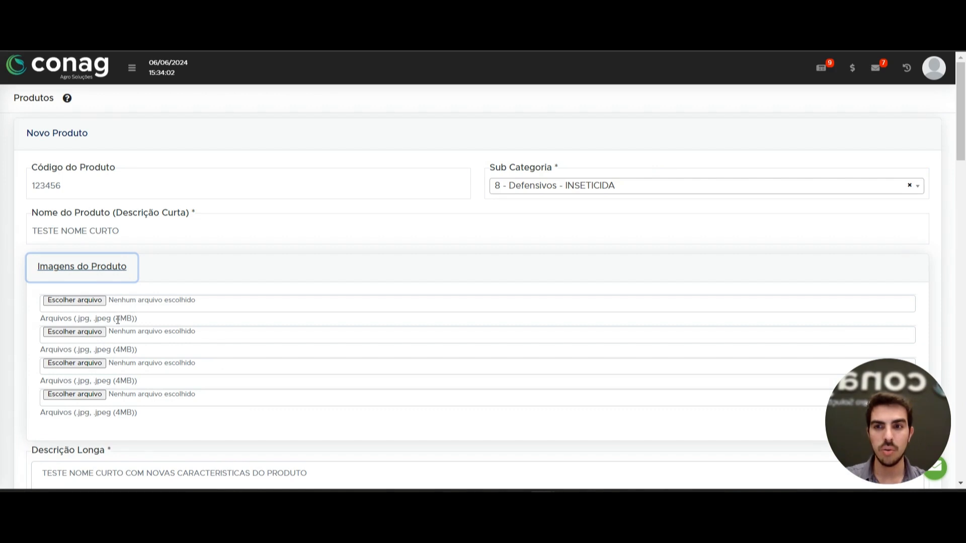
{"action": "left_click_drag", "start_coordinate": [116, 319], "coordinate": [151, 320]}
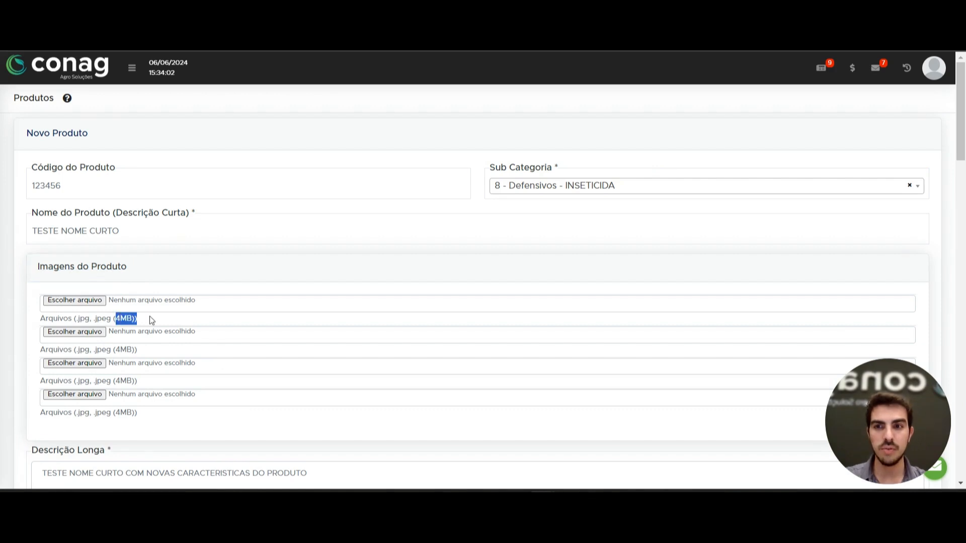
{"action": "left_click", "coordinate": [78, 271]}
Add the active ingredients 1 - (E)-11-Hexadecenol and 5 - (Z) - 9 - Hexadecenal (Z9 - 16: Ald) to Princípio Ativo.
{"action": "scroll", "coordinate": [241, 212], "scroll_direction": "down", "scroll_amount": 2}
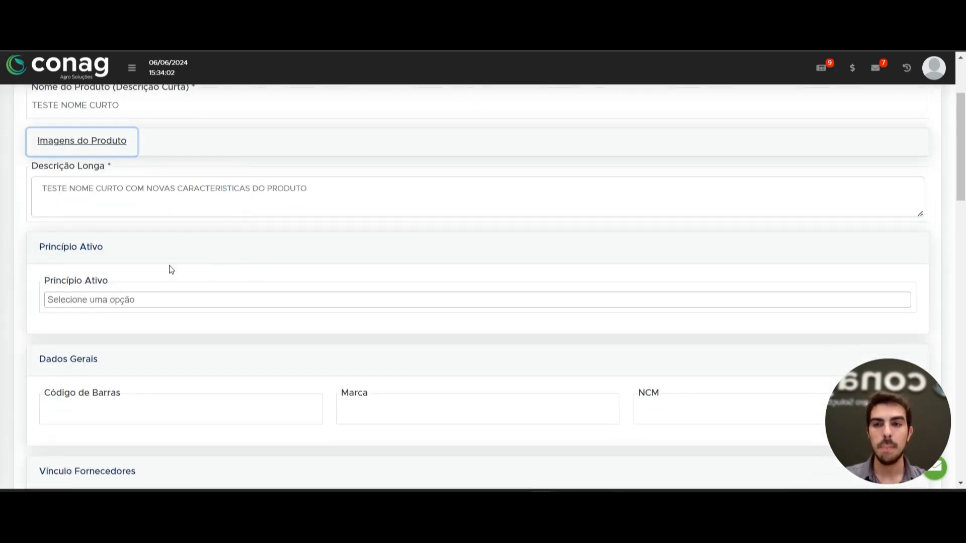
{"action": "left_click", "coordinate": [161, 298]}
{"action": "scroll", "coordinate": [159, 302], "scroll_direction": "down", "scroll_amount": 1}
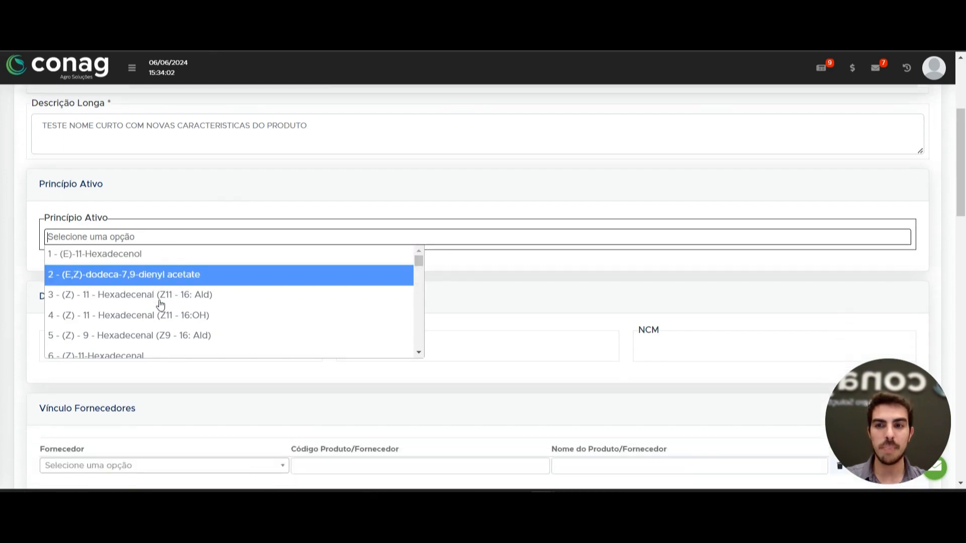
{"action": "mouse_move", "coordinate": [414, 264]}
{"action": "left_mouse_down"}
{"action": "mouse_move", "coordinate": [418, 308]}
{"action": "mouse_move", "coordinate": [419, 254]}
{"action": "left_mouse_up"}
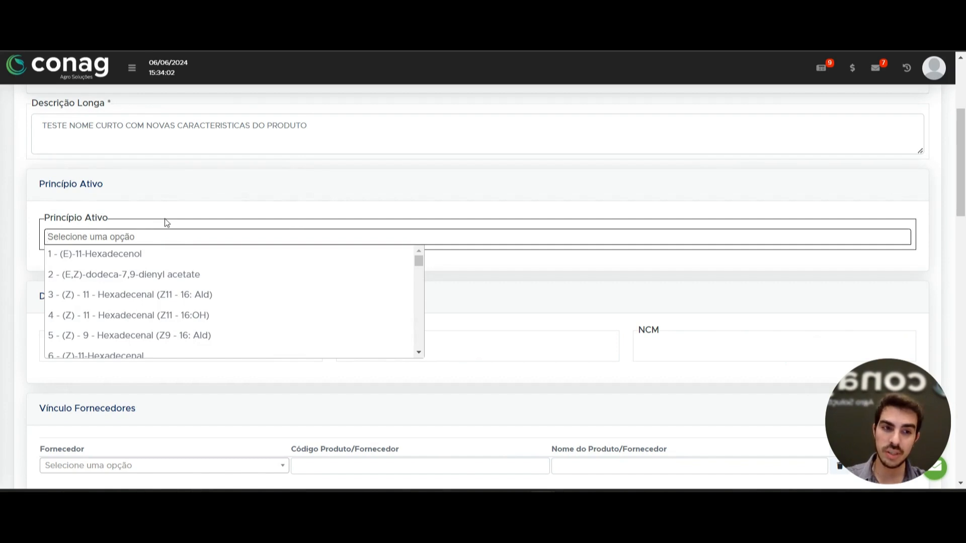
{"action": "left_click", "coordinate": [147, 257]}
{"action": "left_click", "coordinate": [202, 245]}
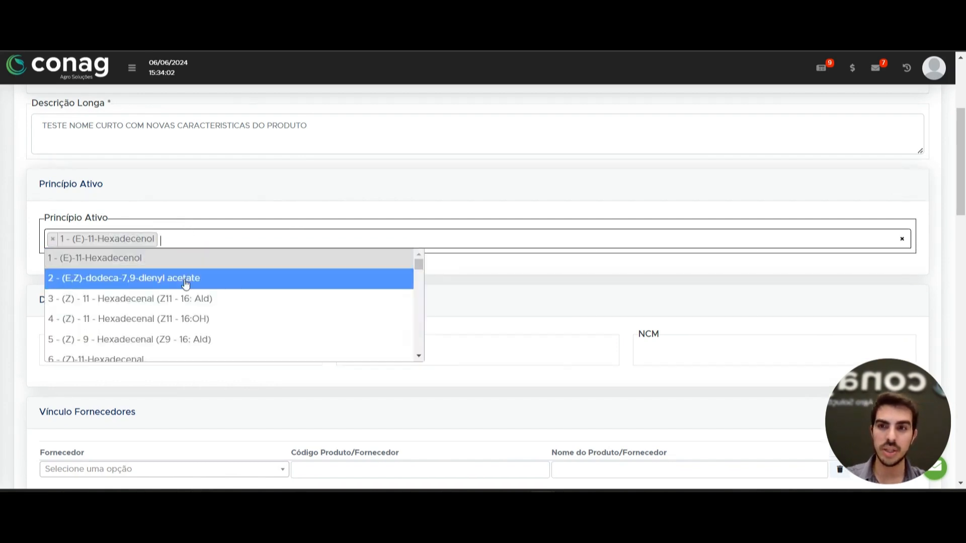
{"action": "left_click", "coordinate": [136, 341]}
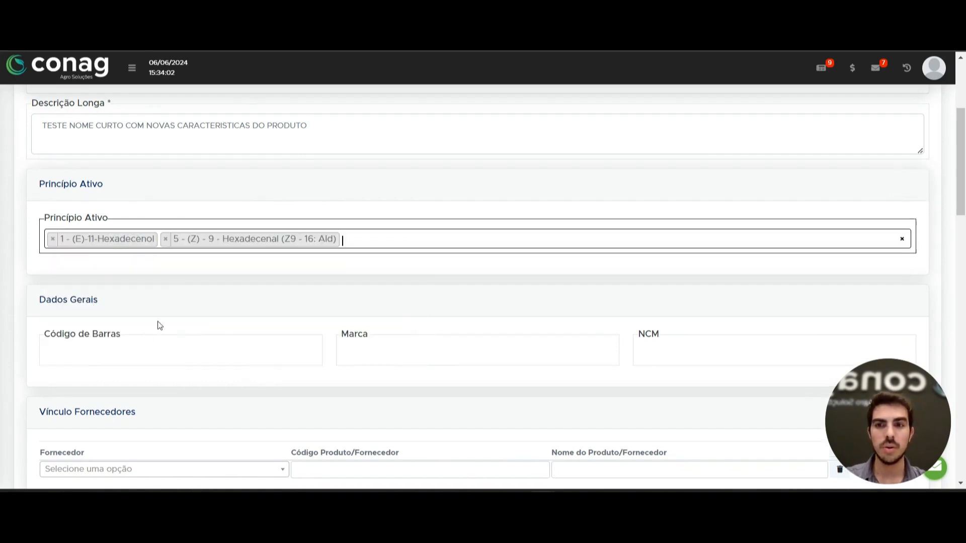
Remove both selected active ingredients from Princípio Ativo and close its option list.
{"action": "left_click", "coordinate": [166, 239]}
{"action": "left_click", "coordinate": [53, 239]}
{"action": "left_click", "coordinate": [106, 208]}
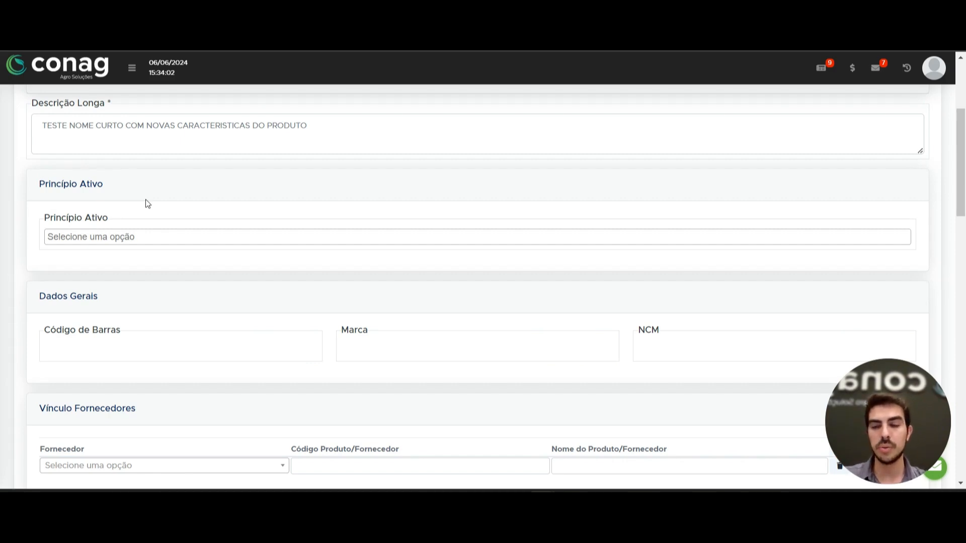
Examine the Dados Gerais section with its Código de Barras, Marca and NCM fields.
{"action": "left_click_drag", "start_coordinate": [25, 300], "coordinate": [144, 293]}
{"action": "scroll", "coordinate": [170, 288], "scroll_direction": "down", "scroll_amount": 2}
{"action": "scroll", "coordinate": [170, 288], "scroll_direction": "down", "scroll_amount": 1}
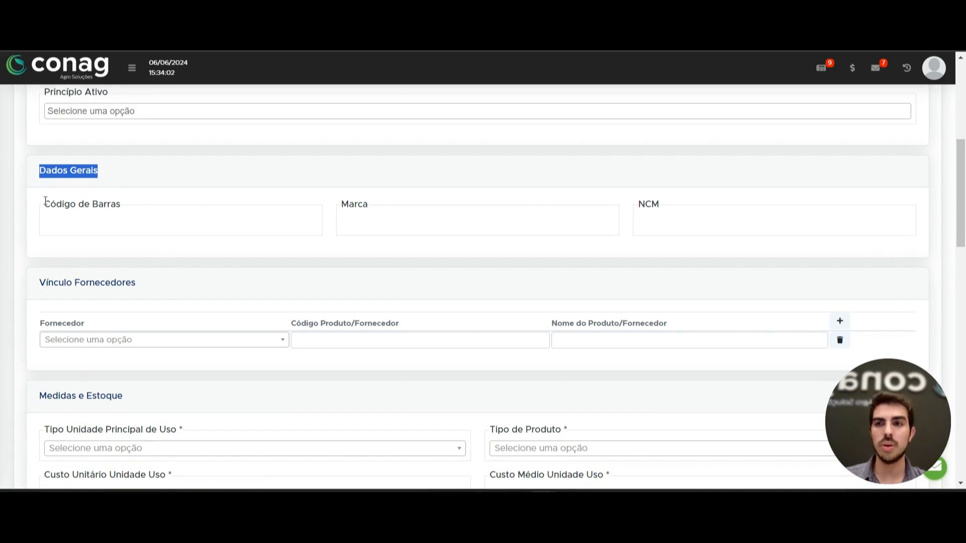
{"action": "left_click_drag", "start_coordinate": [44, 200], "coordinate": [172, 195]}
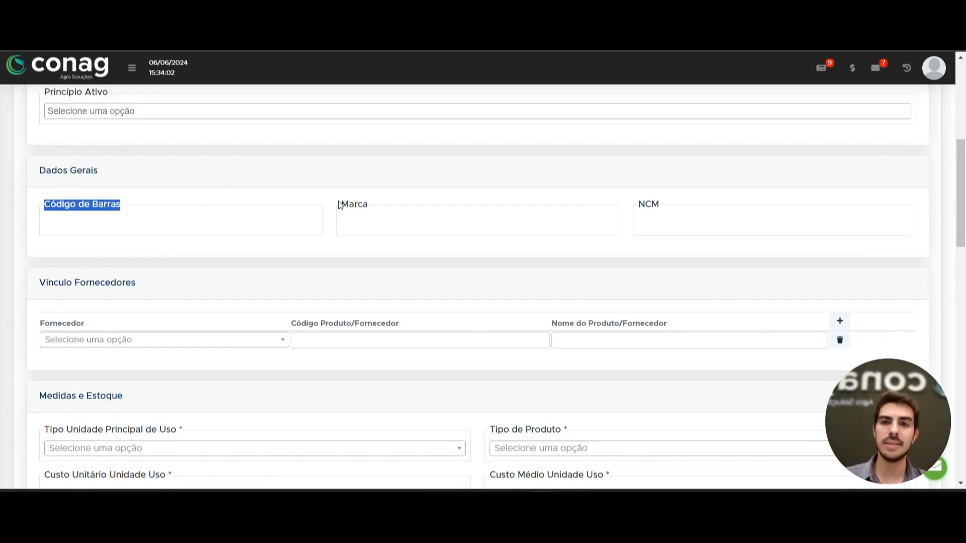
{"action": "left_click_drag", "start_coordinate": [338, 205], "coordinate": [395, 205]}
{"action": "left_click_drag", "start_coordinate": [636, 203], "coordinate": [688, 205]}
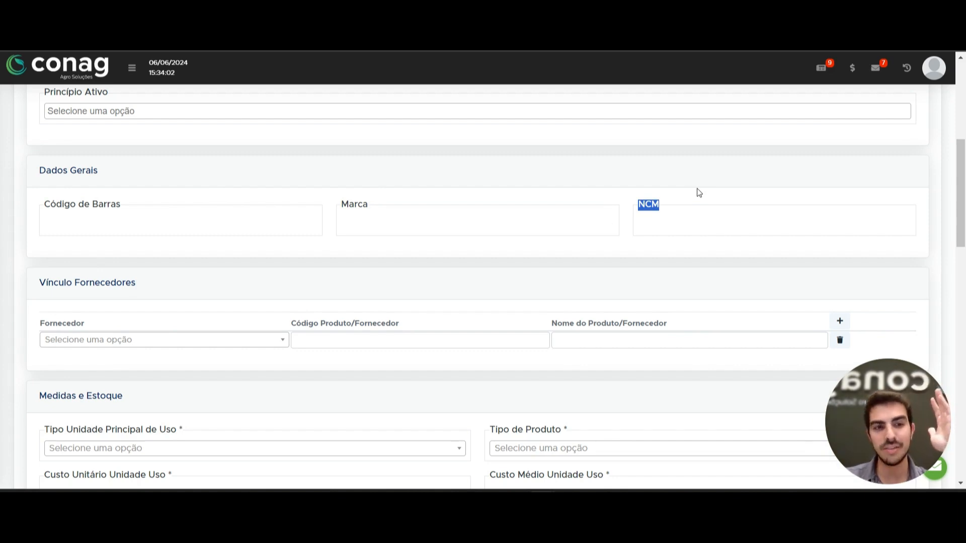
{"action": "left_click", "coordinate": [696, 189]}
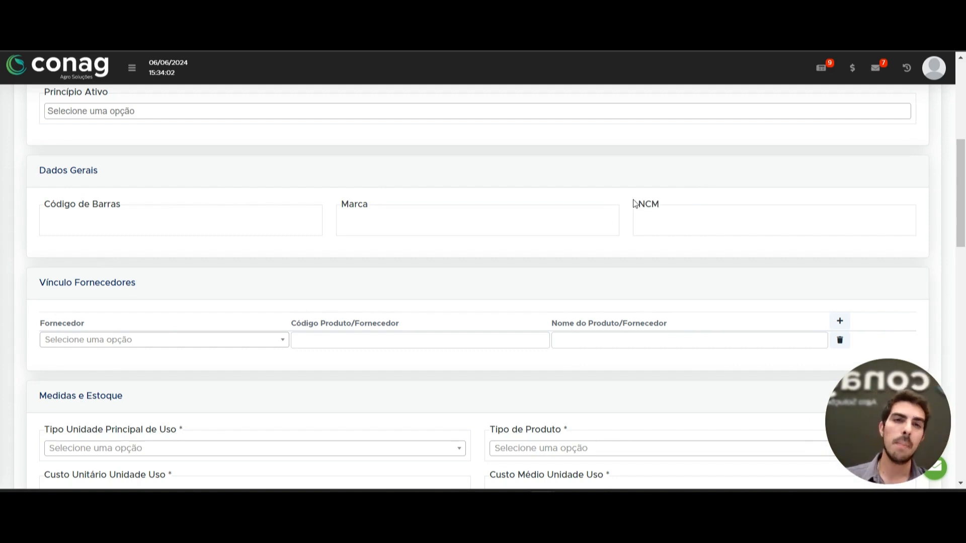
{"action": "left_click_drag", "start_coordinate": [38, 170], "coordinate": [129, 172]}
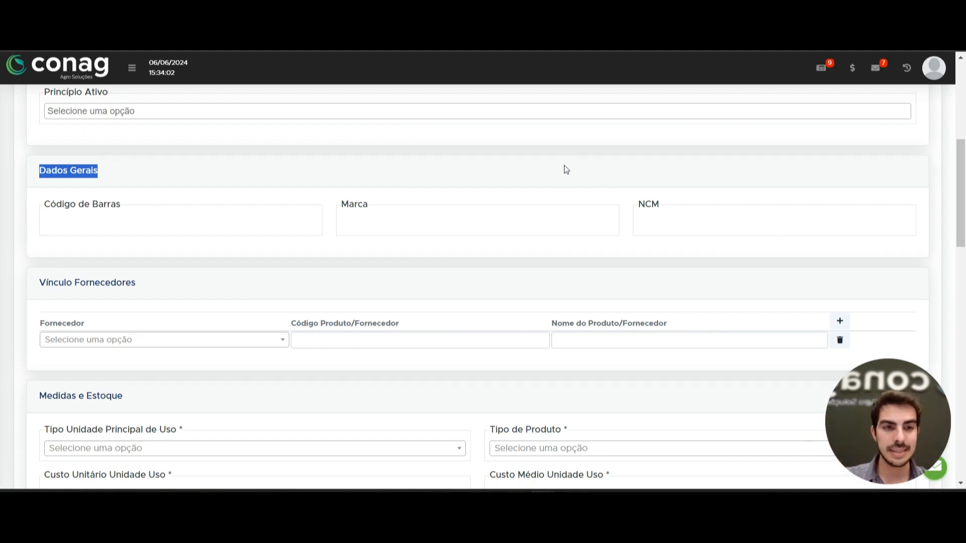
Examine the Vínculo Fornecedores section and its fields for the supplier, the supplier's product code and the supplier's product name.
{"action": "scroll", "coordinate": [309, 203], "scroll_direction": "down", "scroll_amount": 2}
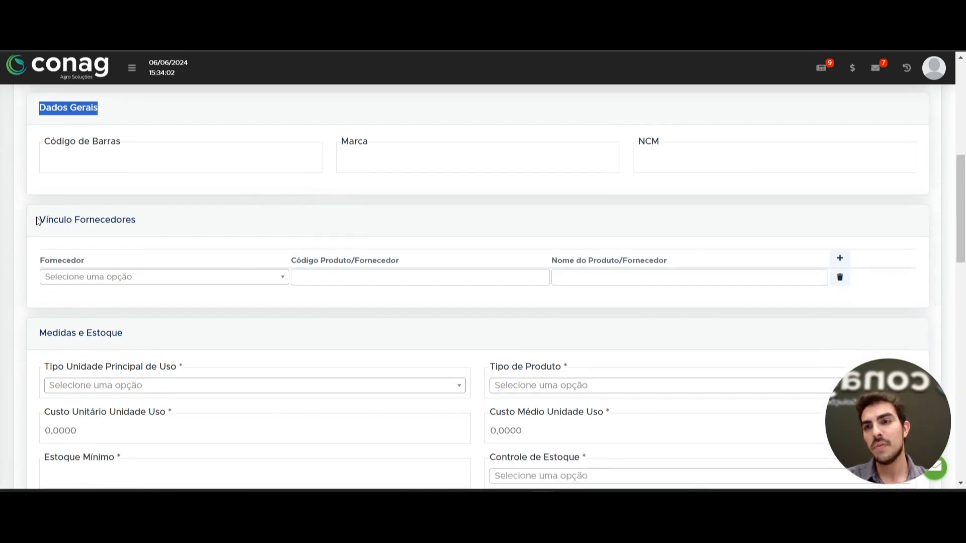
{"action": "left_click_drag", "start_coordinate": [37, 219], "coordinate": [154, 224]}
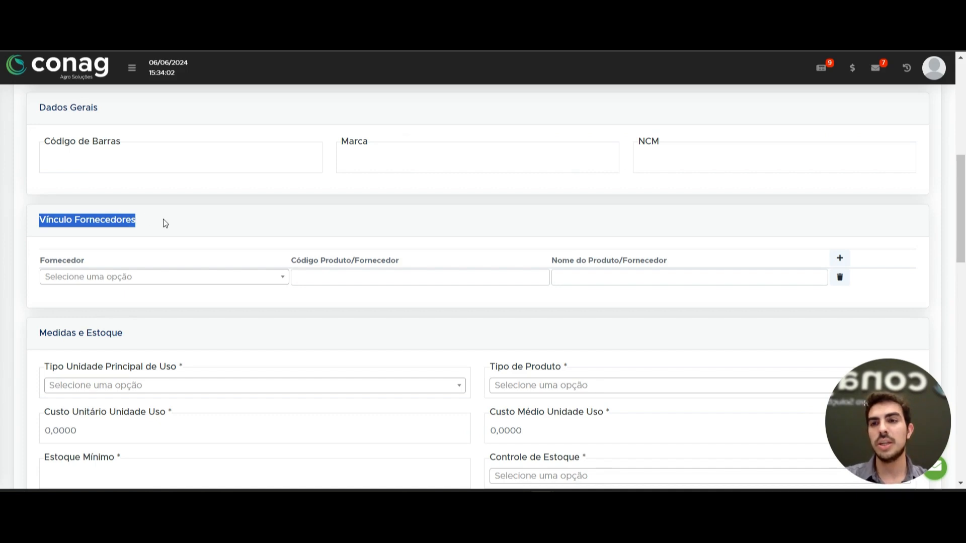
{"action": "left_click", "coordinate": [163, 218]}
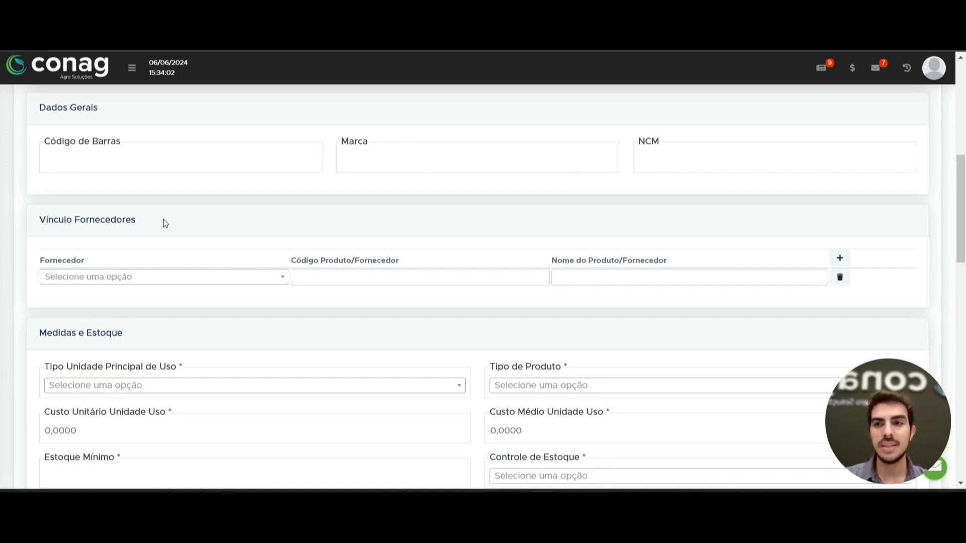
{"action": "left_click_drag", "start_coordinate": [163, 219], "coordinate": [32, 220]}
{"action": "left_click", "coordinate": [260, 220]}
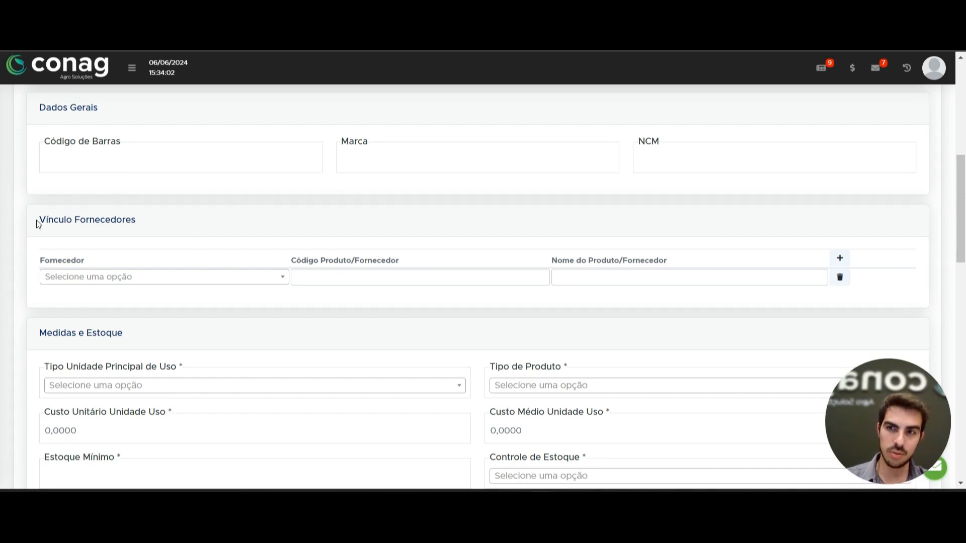
{"action": "left_click_drag", "start_coordinate": [37, 220], "coordinate": [207, 231]}
{"action": "left_click", "coordinate": [209, 239]}
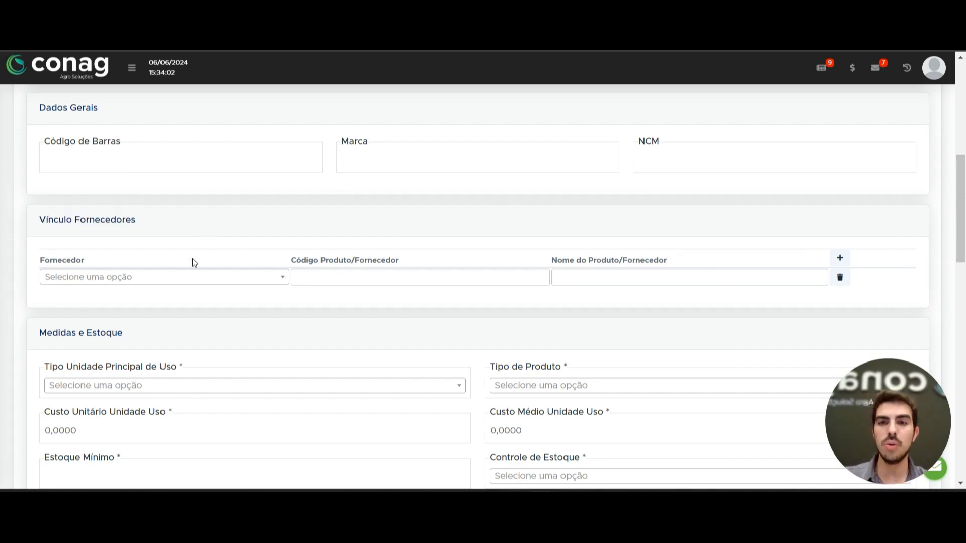
{"action": "left_click_drag", "start_coordinate": [41, 261], "coordinate": [92, 261]}
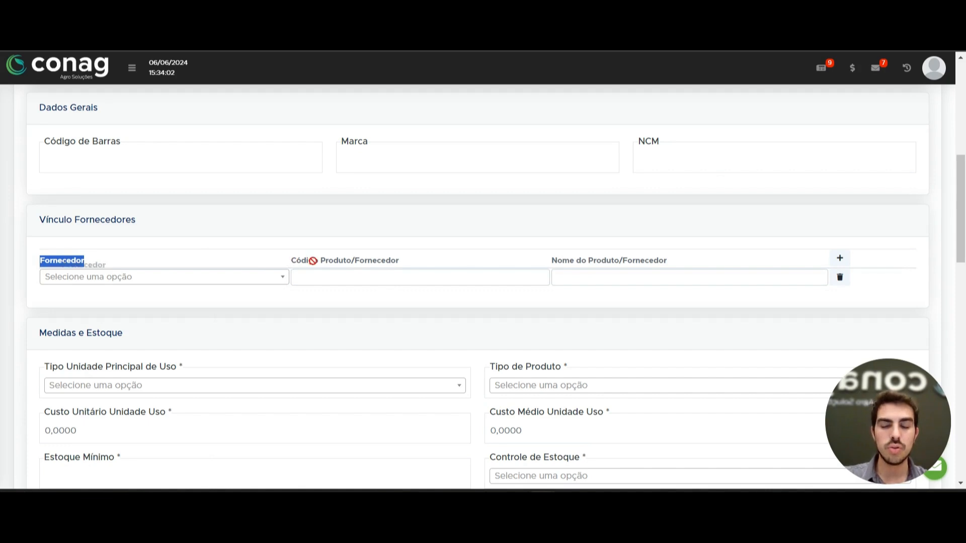
{"action": "left_click", "coordinate": [401, 262]}
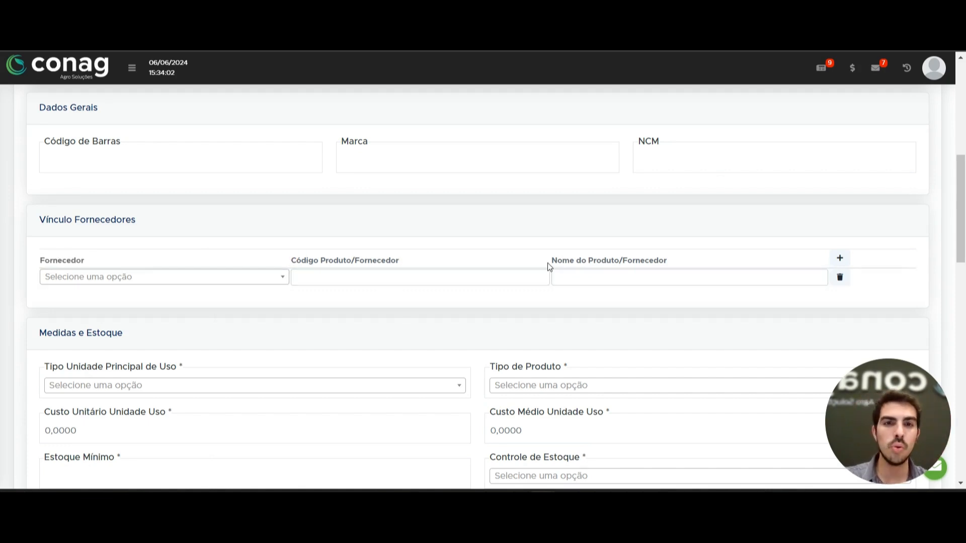
{"action": "left_click_drag", "start_coordinate": [548, 262], "coordinate": [668, 261]}
{"action": "left_click", "coordinate": [698, 257]}
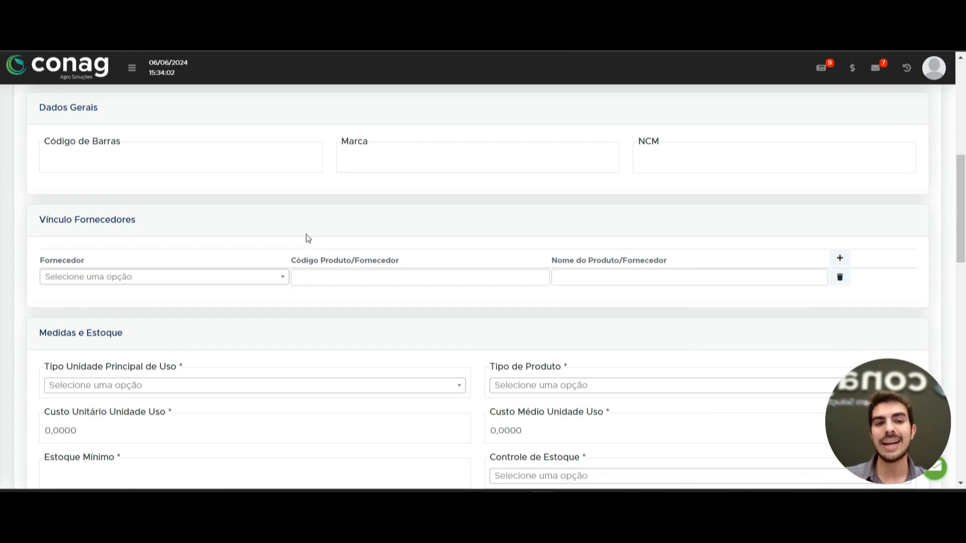
{"action": "left_click_drag", "start_coordinate": [40, 220], "coordinate": [167, 225]}
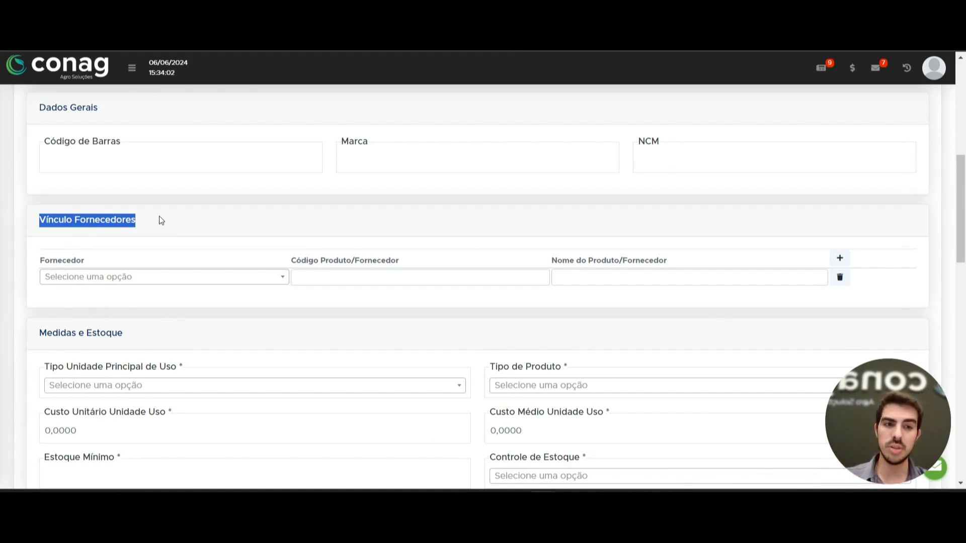
Examine the Medidas e Estoque section and the unit options offered for Tipo Unidade Principal de Uso.
{"action": "scroll", "coordinate": [157, 219], "scroll_direction": "down", "scroll_amount": 1}
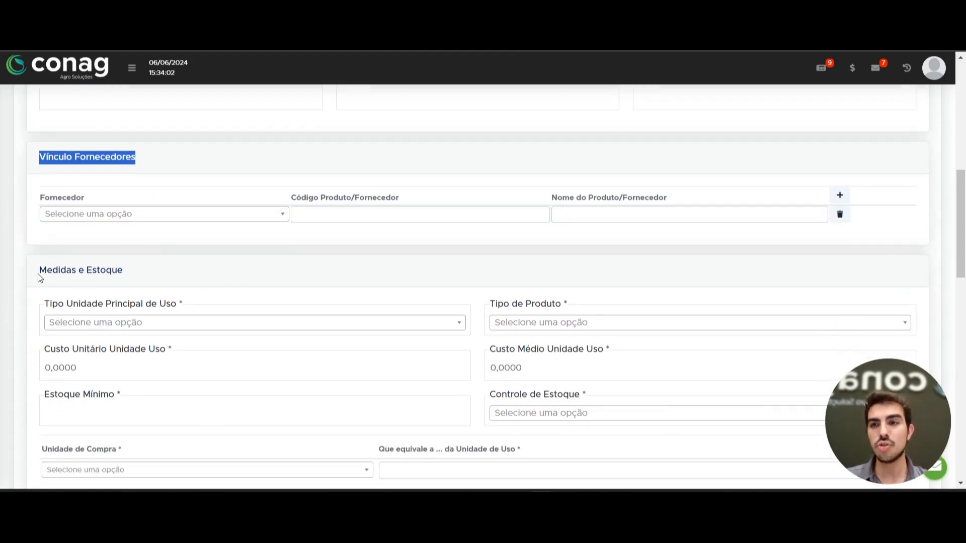
{"action": "left_click_drag", "start_coordinate": [38, 274], "coordinate": [240, 282]}
{"action": "scroll", "coordinate": [252, 281], "scroll_direction": "down", "scroll_amount": 1}
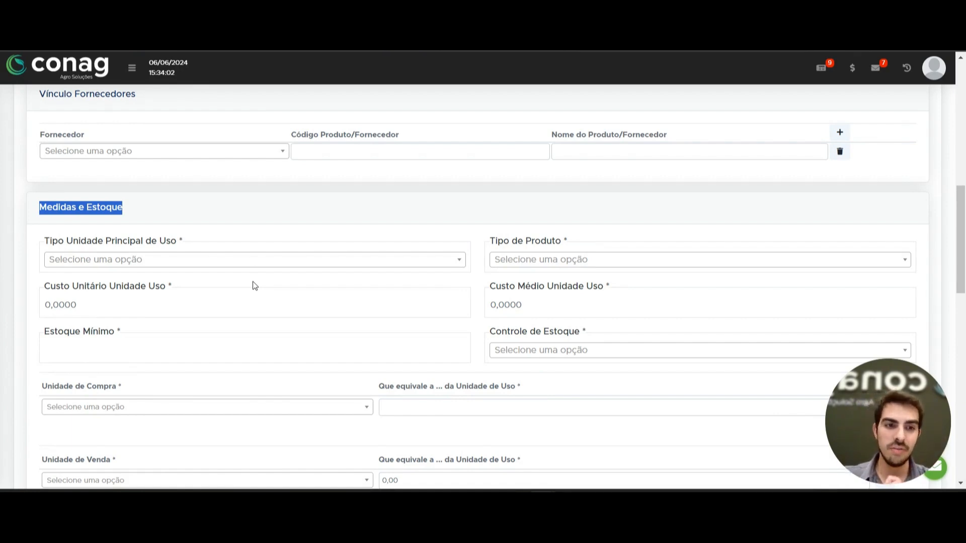
{"action": "left_click", "coordinate": [65, 215]}
{"action": "left_click_drag", "start_coordinate": [44, 209], "coordinate": [179, 204]}
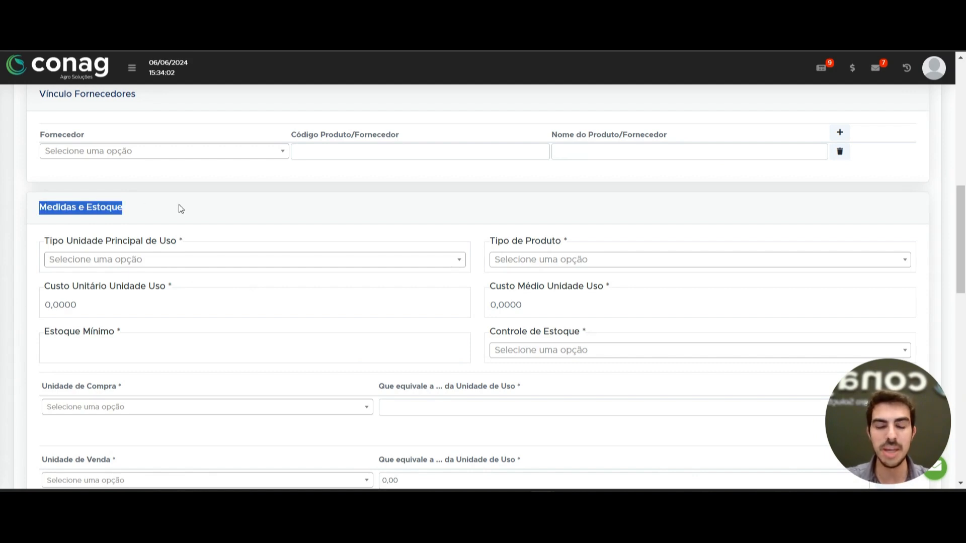
{"action": "left_click", "coordinate": [180, 204]}
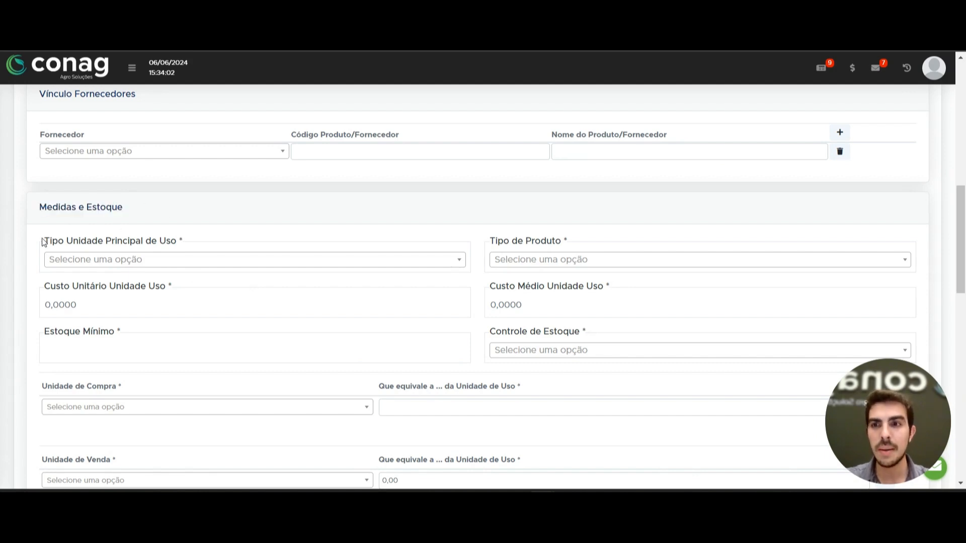
{"action": "left_click_drag", "start_coordinate": [43, 242], "coordinate": [291, 235]}
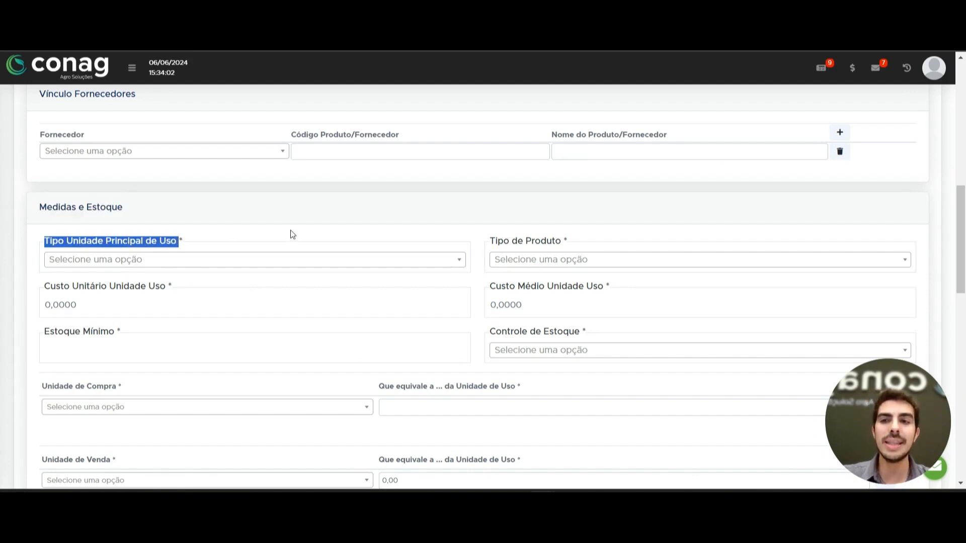
{"action": "left_click", "coordinate": [203, 255]}
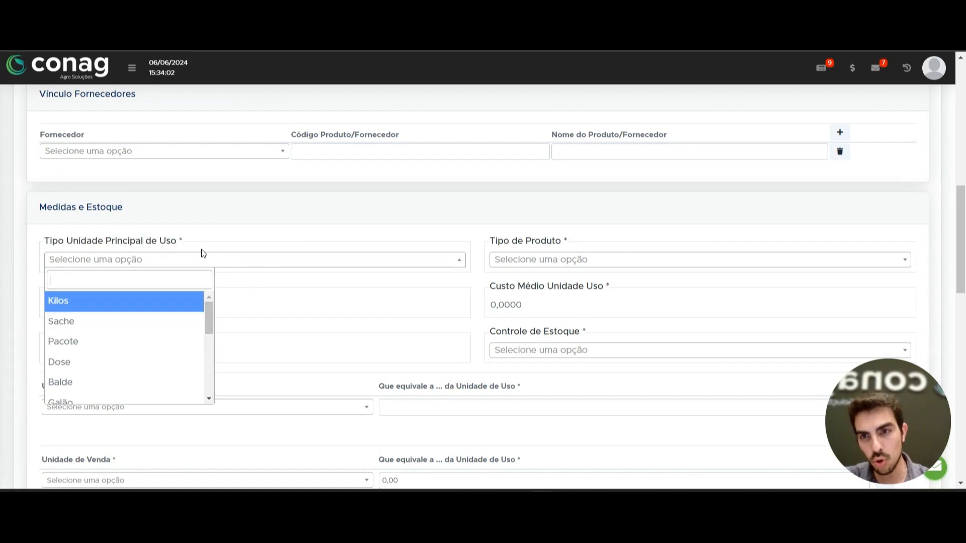
{"action": "left_click", "coordinate": [161, 246]}
{"action": "double_click", "coordinate": [168, 241]}
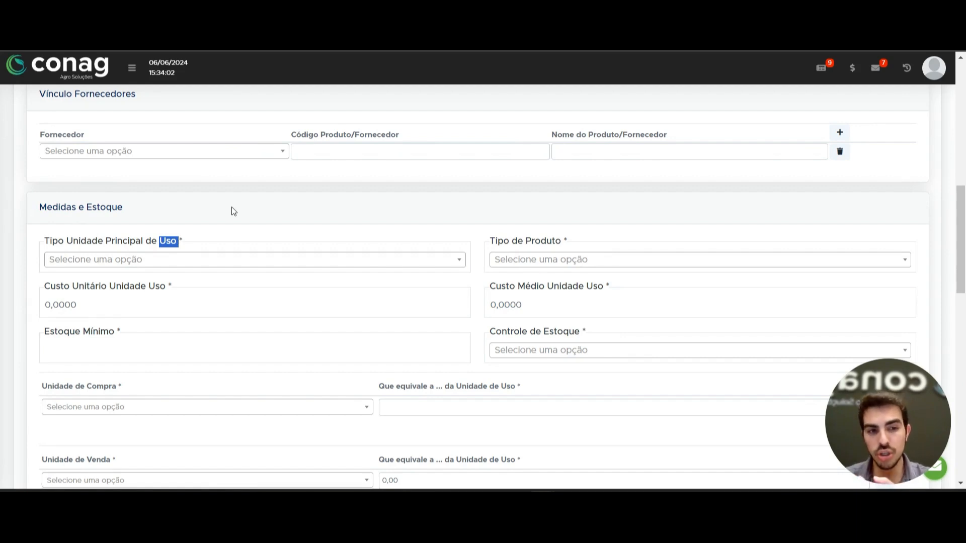
Set Tipo Unidade Principal de Uso to Litros and Tipo de Produto to Ambos.
{"action": "left_click", "coordinate": [194, 260]}
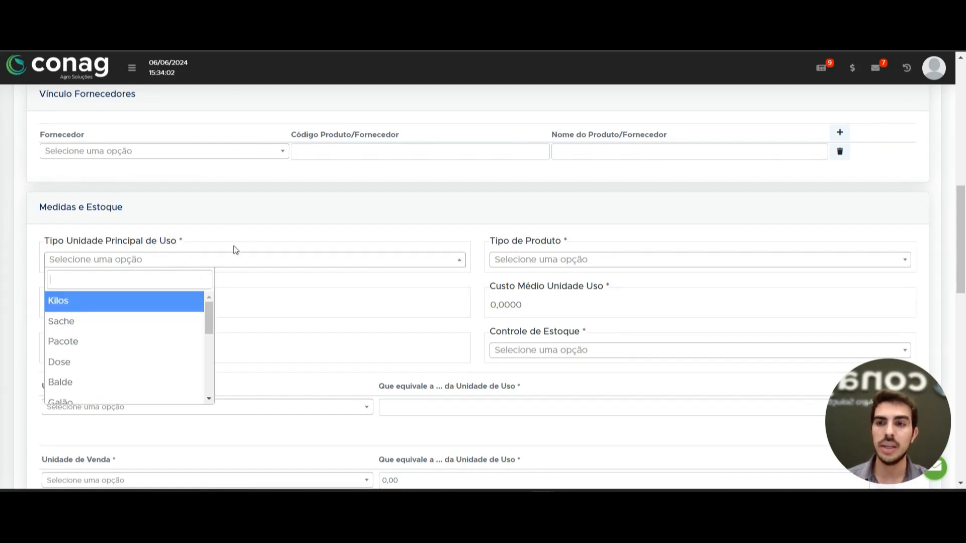
{"action": "type", "text": "LITRO"}
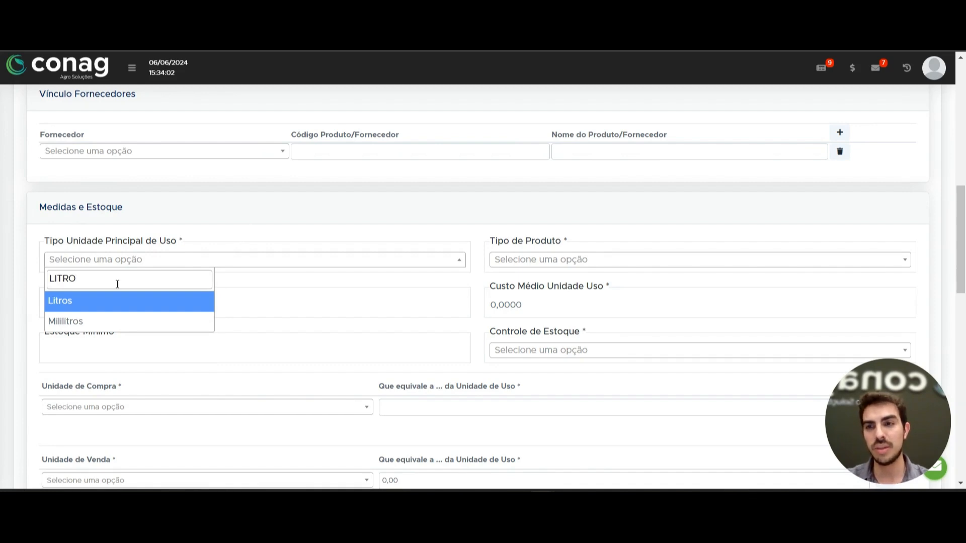
{"action": "left_click", "coordinate": [85, 302]}
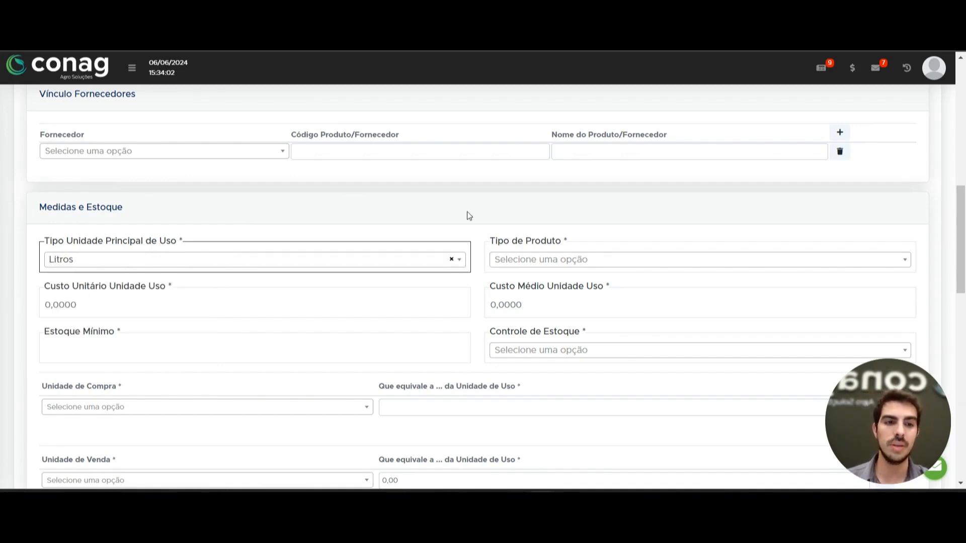
{"action": "left_click", "coordinate": [522, 266]}
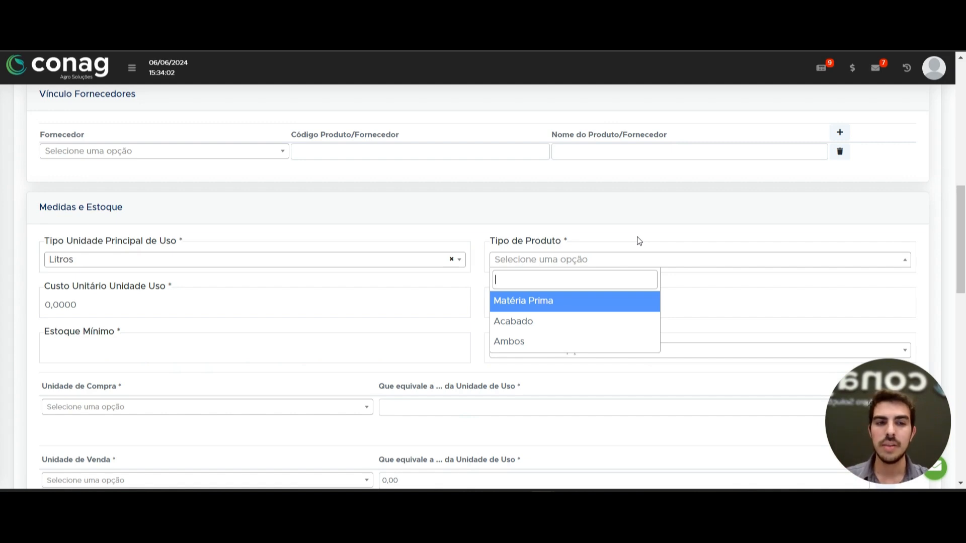
{"action": "left_click", "coordinate": [529, 344]}
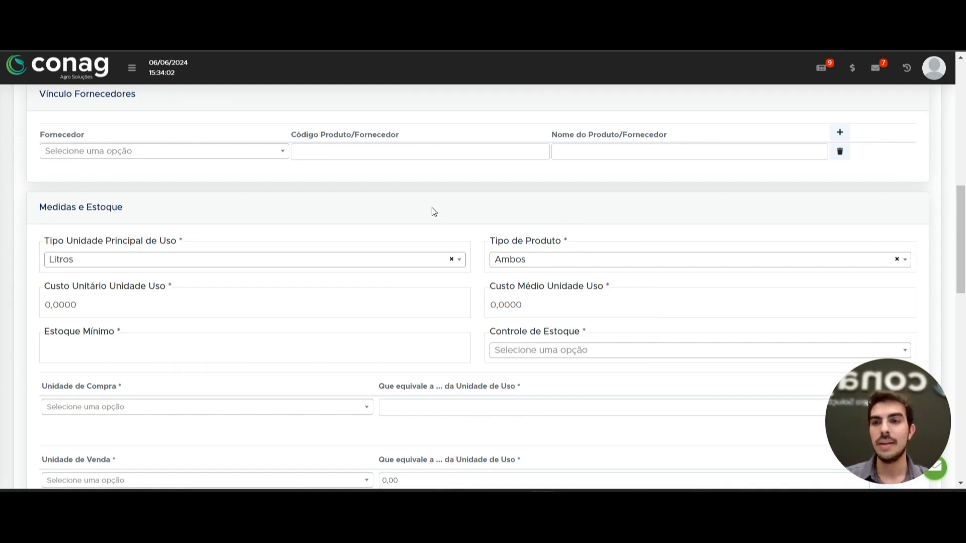
Set the Custo Unitário Unidade Uso to 150,0000 and check it against the main unit of use.
{"action": "left_click_drag", "start_coordinate": [51, 285], "coordinate": [182, 285]}
{"action": "left_click", "coordinate": [197, 286]}
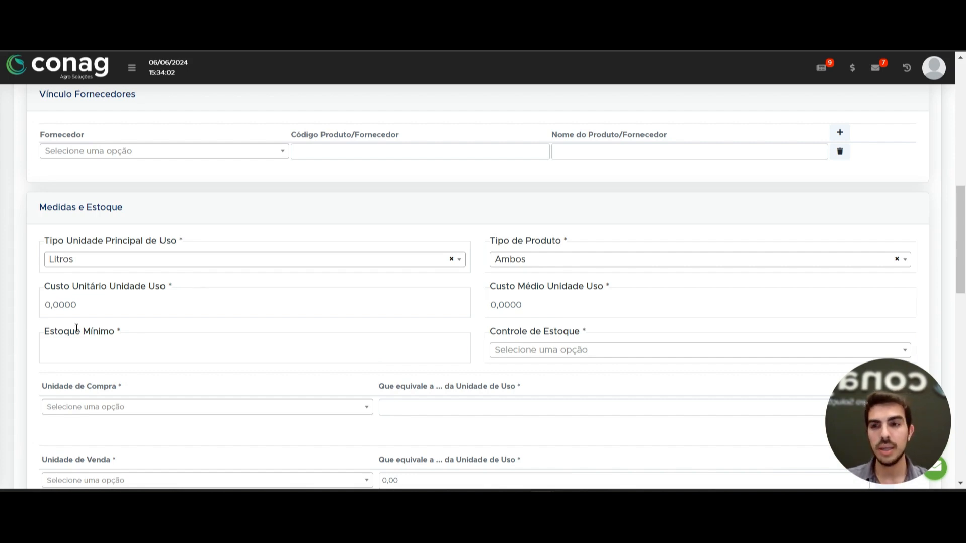
{"action": "left_click_drag", "start_coordinate": [107, 307], "coordinate": [1, 312]}
{"action": "type", "text": "150"}
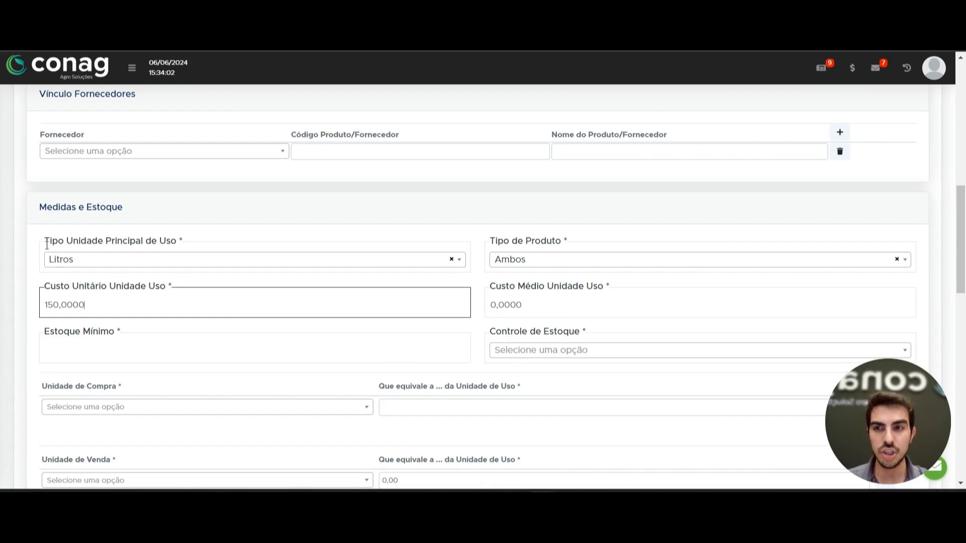
{"action": "left_click_drag", "start_coordinate": [45, 242], "coordinate": [194, 238]}
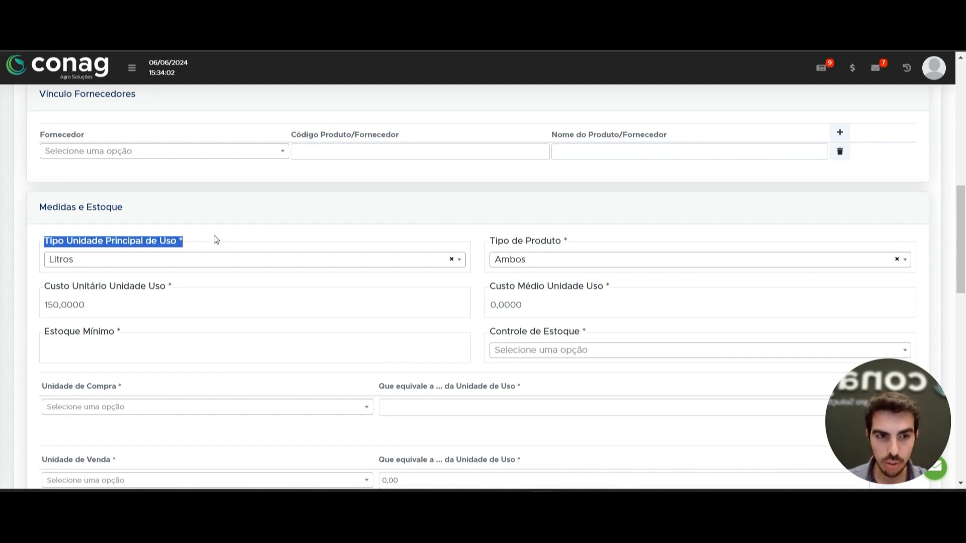
Copy the Custo Unitário Unidade Uso value of 150,0000 into Custo Médio Unidade Uso.
{"action": "left_click", "coordinate": [214, 236]}
{"action": "left_click_drag", "start_coordinate": [36, 387], "coordinate": [176, 376]}
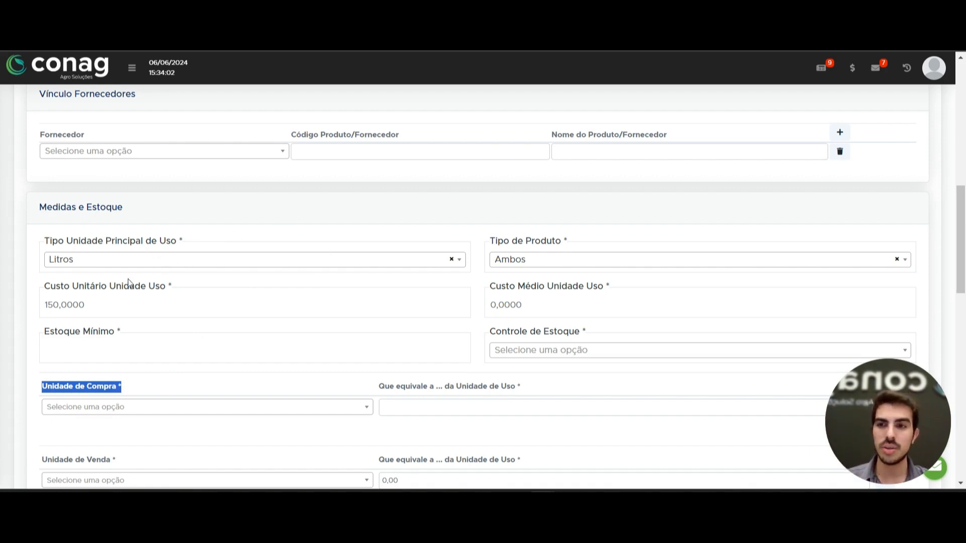
{"action": "left_click_drag", "start_coordinate": [42, 287], "coordinate": [219, 292]}
{"action": "left_click", "coordinate": [216, 289]}
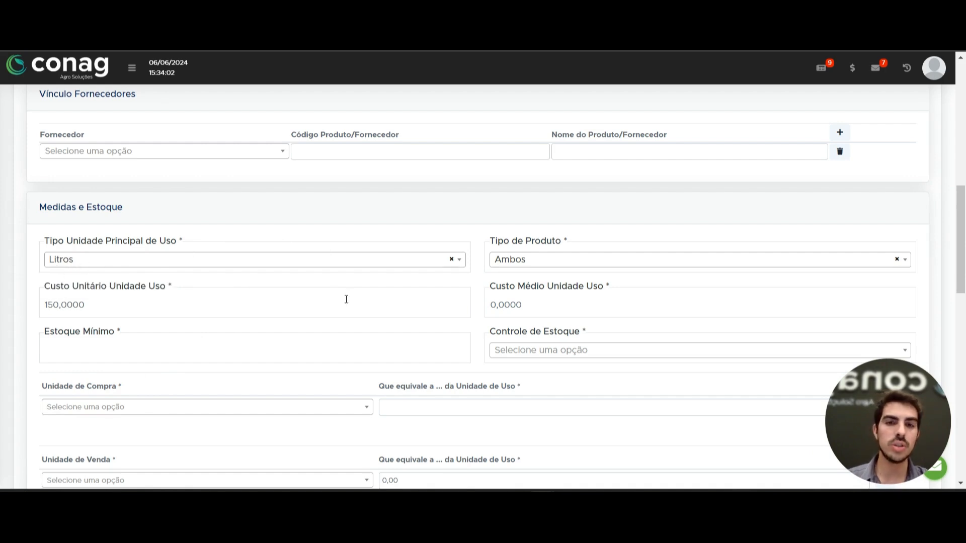
{"action": "left_click", "coordinate": [181, 310]}
{"action": "key", "text": "ctrl+c"}
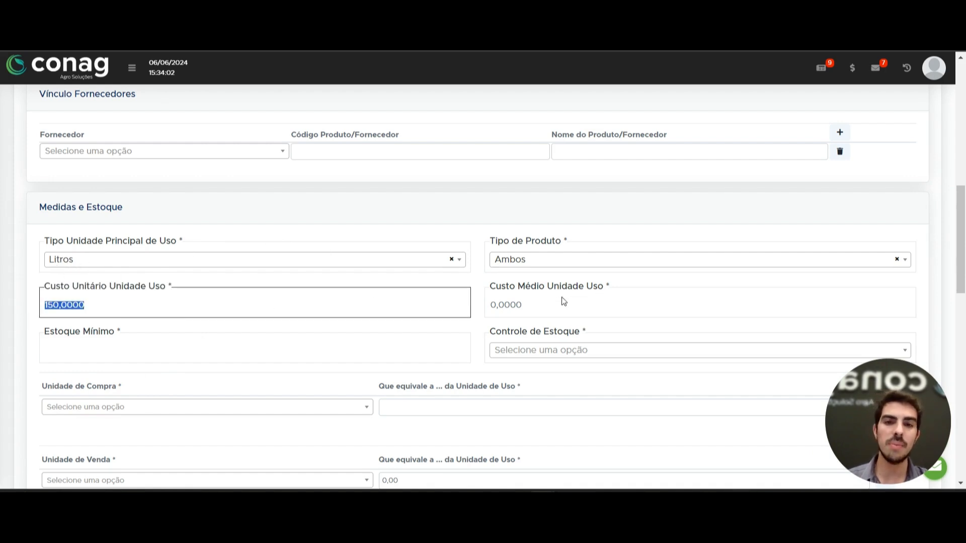
{"action": "left_click_drag", "start_coordinate": [566, 302], "coordinate": [542, 310]}
{"action": "left_click", "coordinate": [542, 310]}
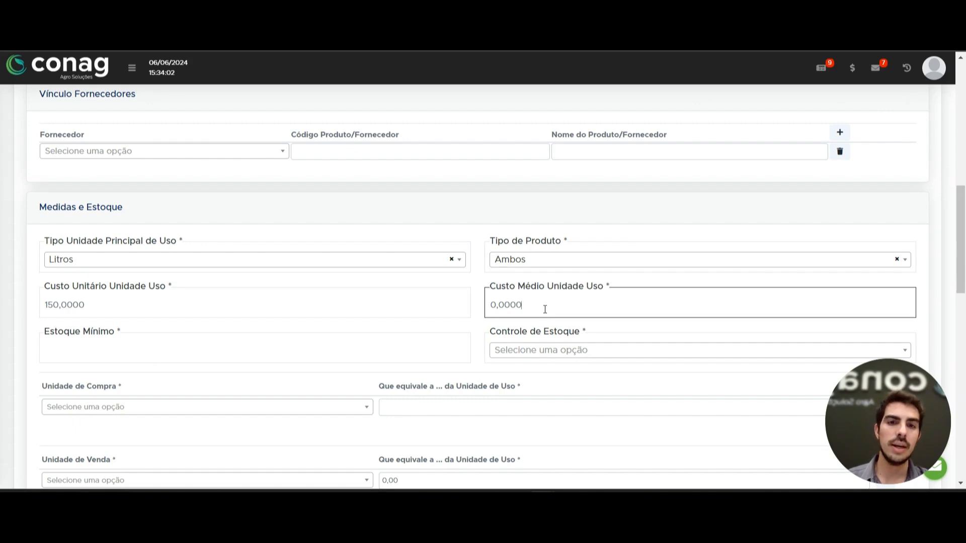
{"action": "key", "text": "ctrl+a"}
{"action": "key", "text": "ctrl+v"}
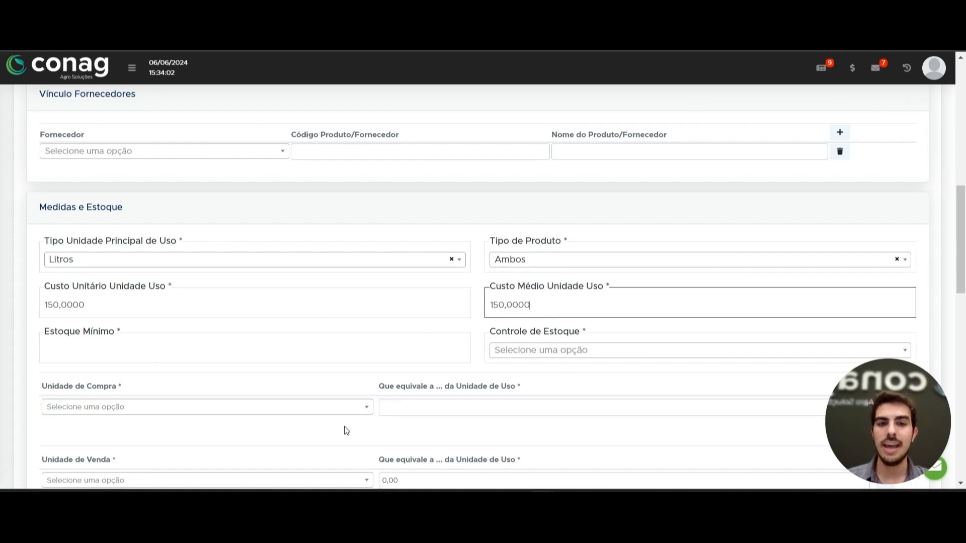
Set the product's Estoque Mínimo to 6,0000.
{"action": "left_click_drag", "start_coordinate": [37, 333], "coordinate": [179, 336]}
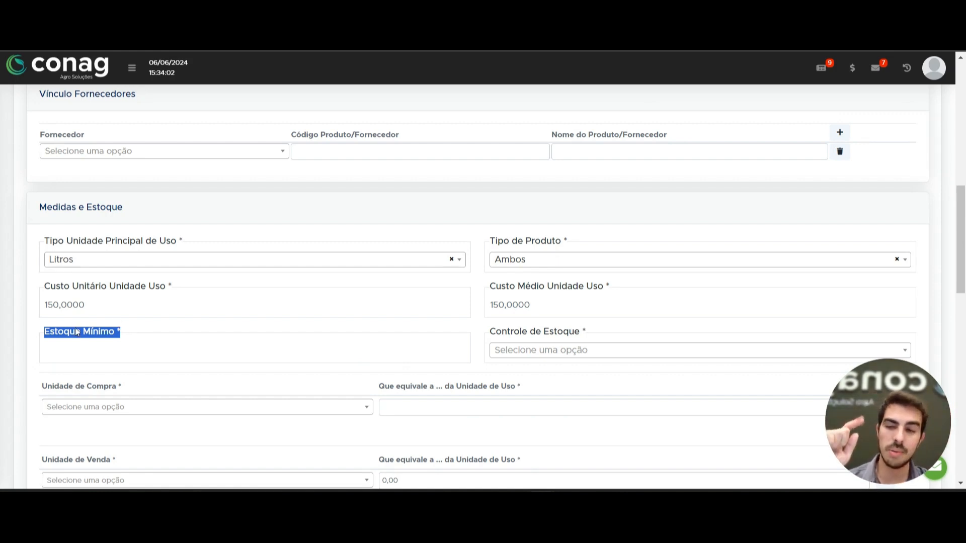
{"action": "left_click_drag", "start_coordinate": [39, 338], "coordinate": [134, 342]}
{"action": "left_click", "coordinate": [89, 353]}
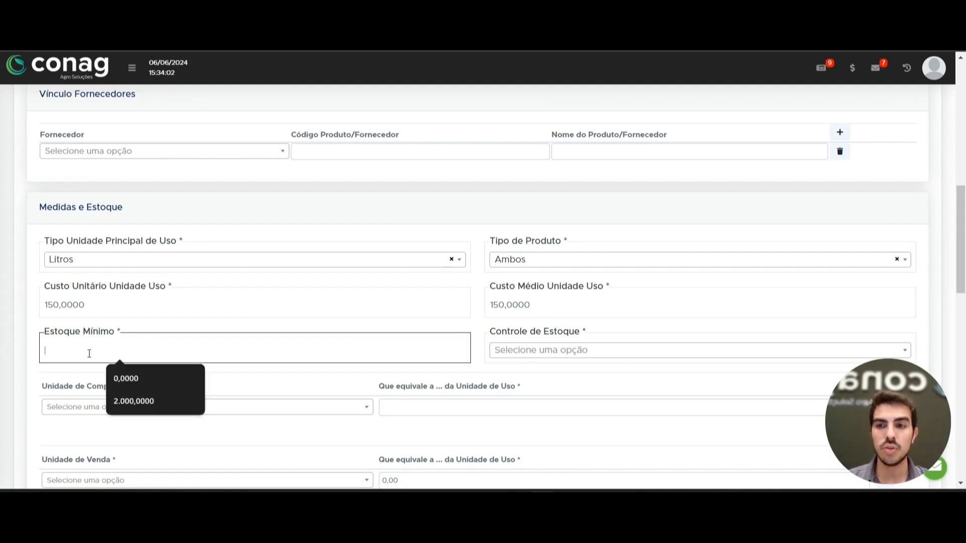
{"action": "type", "text": "0,6000"}
{"action": "type", "text": "06,0000"}
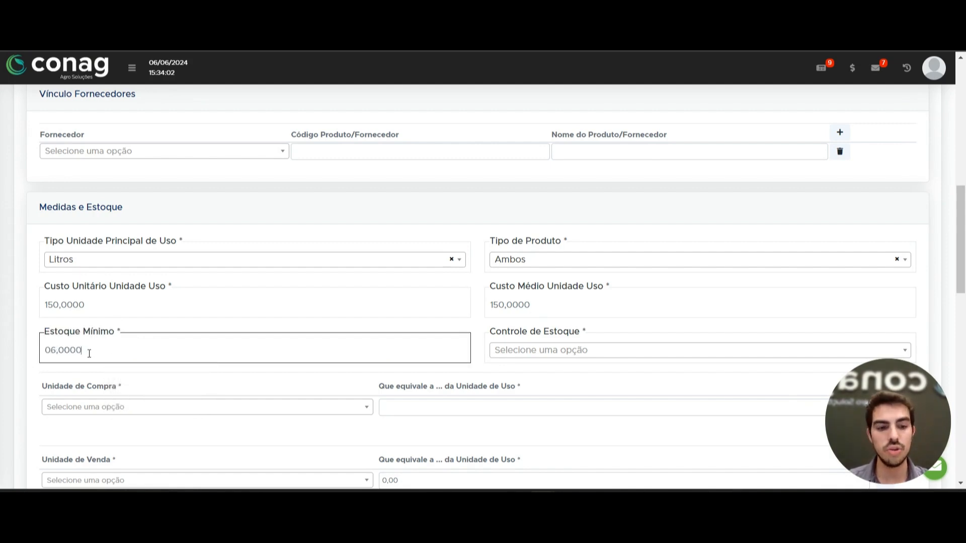
{"action": "left_click", "coordinate": [130, 332]}
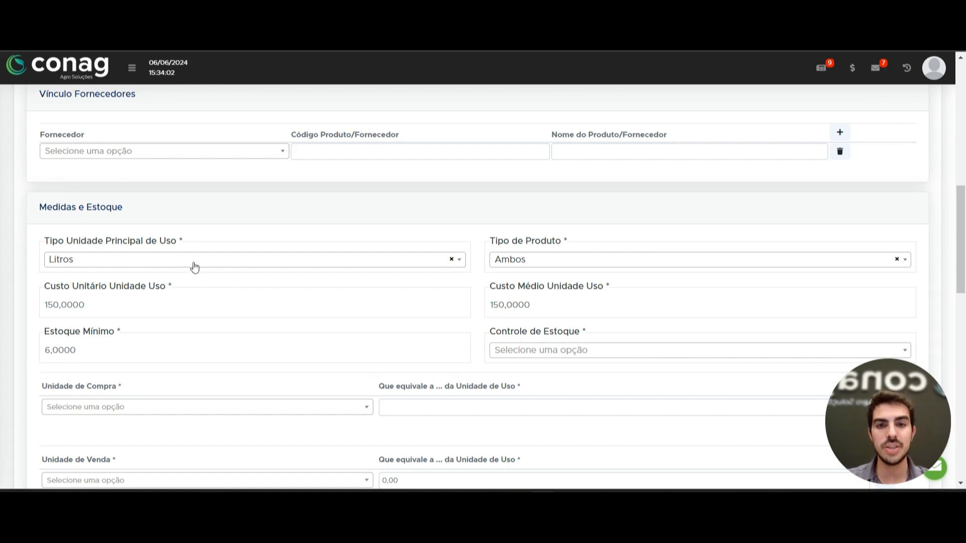
Enable stock control for the product by setting Controle de Estoque to Sim.
{"action": "left_click_drag", "start_coordinate": [490, 338], "coordinate": [665, 334]}
{"action": "scroll", "coordinate": [603, 319], "scroll_direction": "down", "scroll_amount": 3}
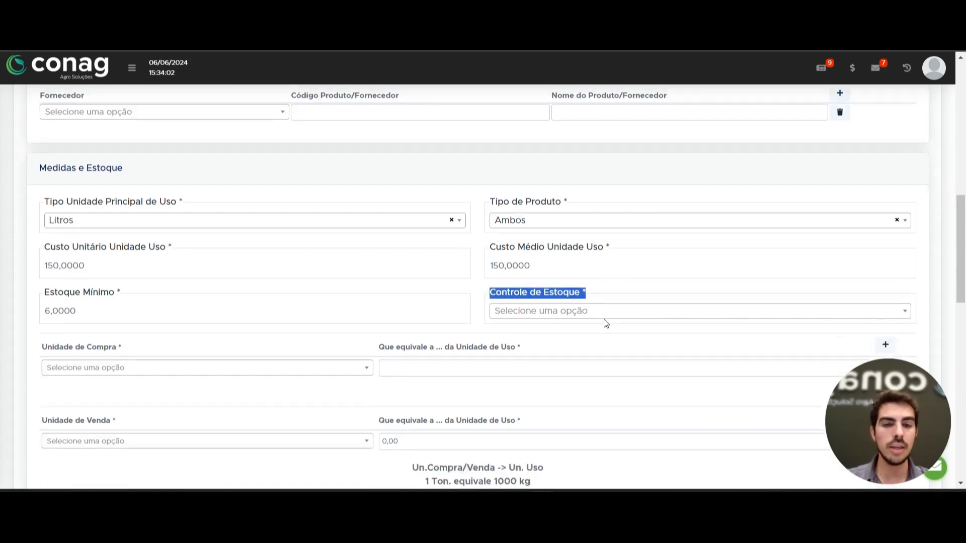
{"action": "left_click", "coordinate": [578, 227]}
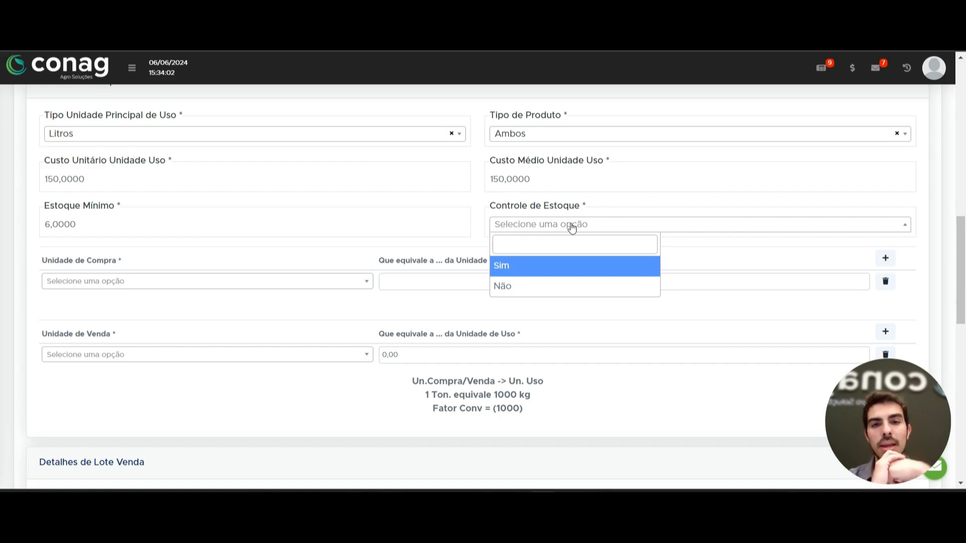
{"action": "left_click_drag", "start_coordinate": [490, 205], "coordinate": [606, 208]}
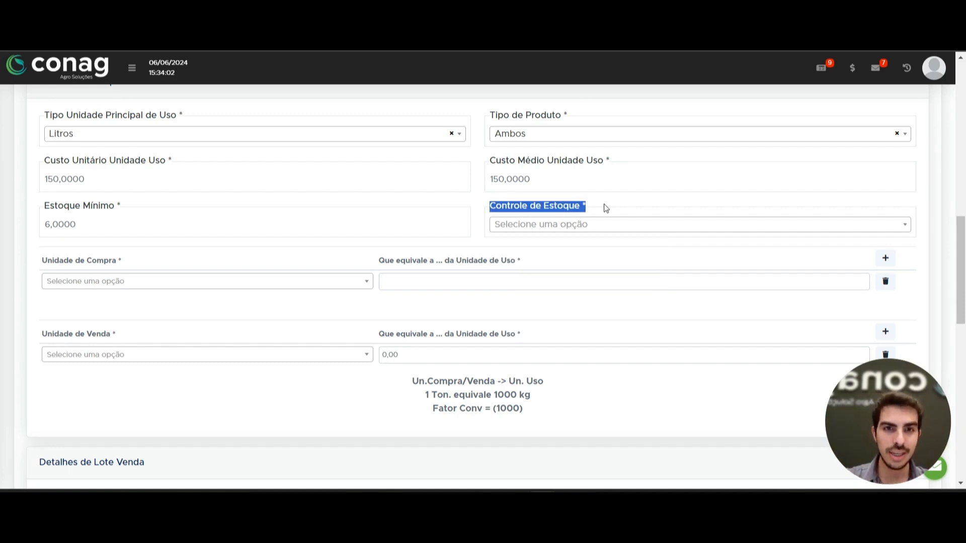
{"action": "left_click", "coordinate": [606, 207]}
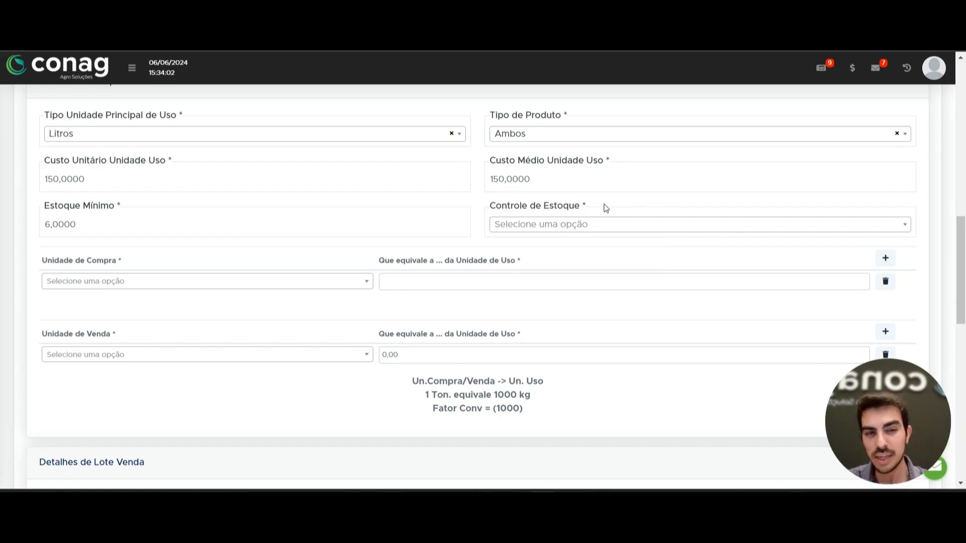
{"action": "left_click", "coordinate": [577, 224]}
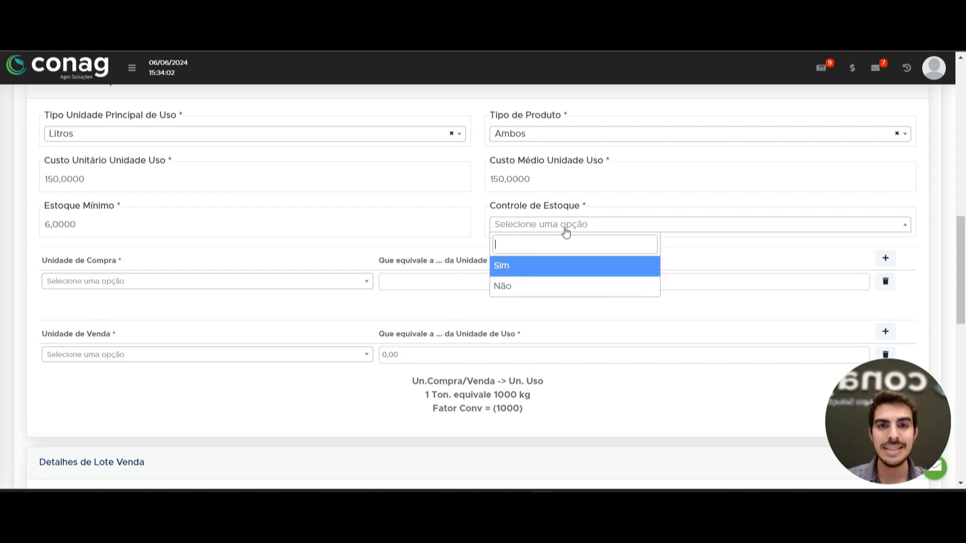
{"action": "left_click", "coordinate": [513, 271]}
Review the Sim and Não options of Controle de Estoque, keeping Sim selected.
{"action": "left_click", "coordinate": [523, 227]}
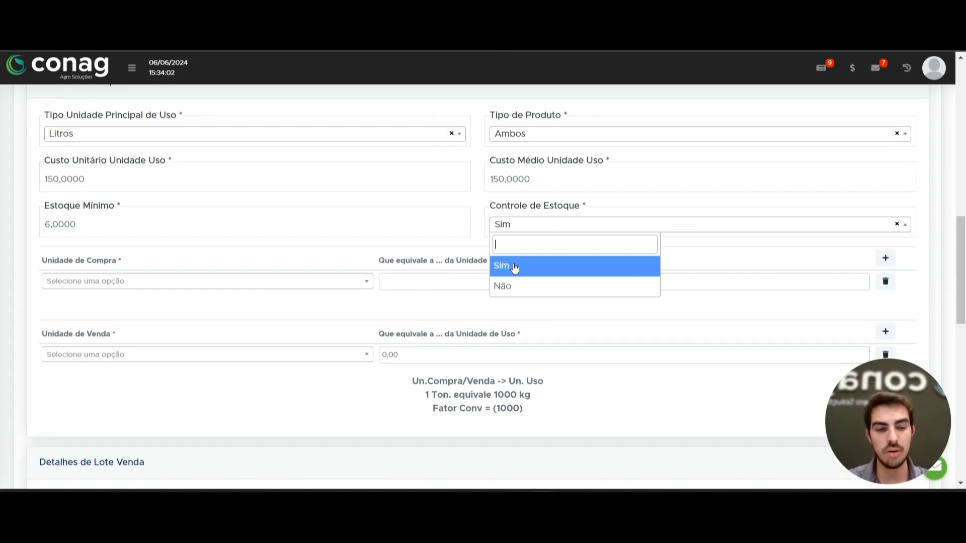
{"action": "left_click", "coordinate": [514, 268]}
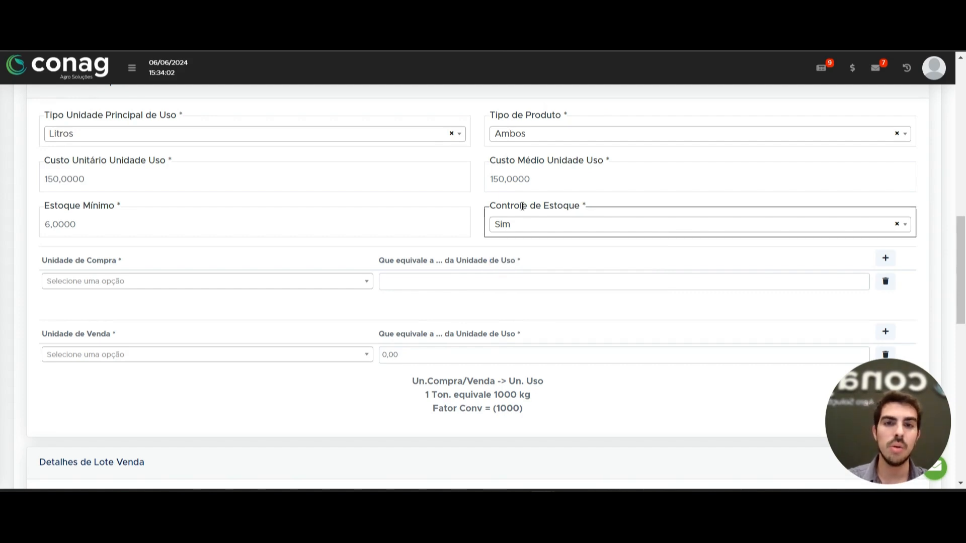
{"action": "left_click_drag", "start_coordinate": [496, 206], "coordinate": [655, 213]}
{"action": "left_click", "coordinate": [640, 208]}
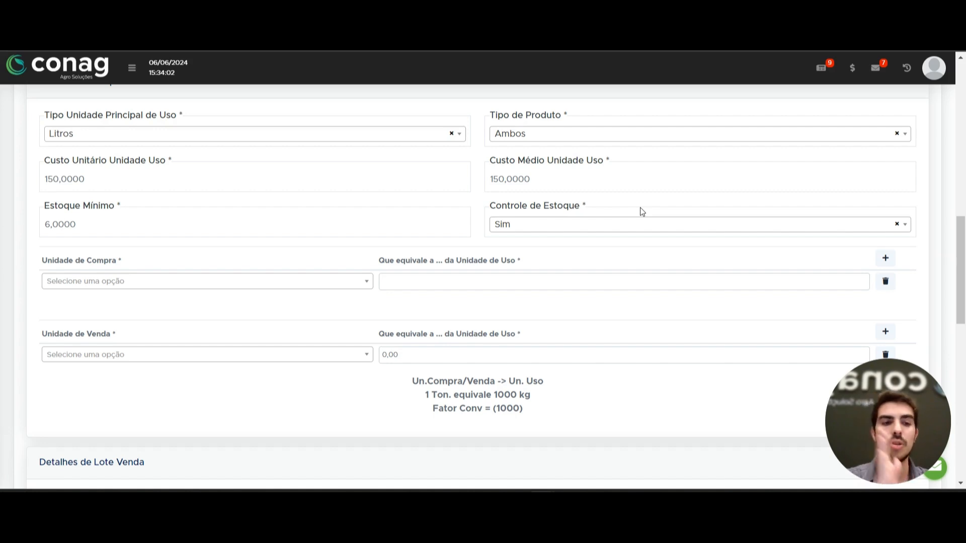
{"action": "left_click", "coordinate": [554, 223]}
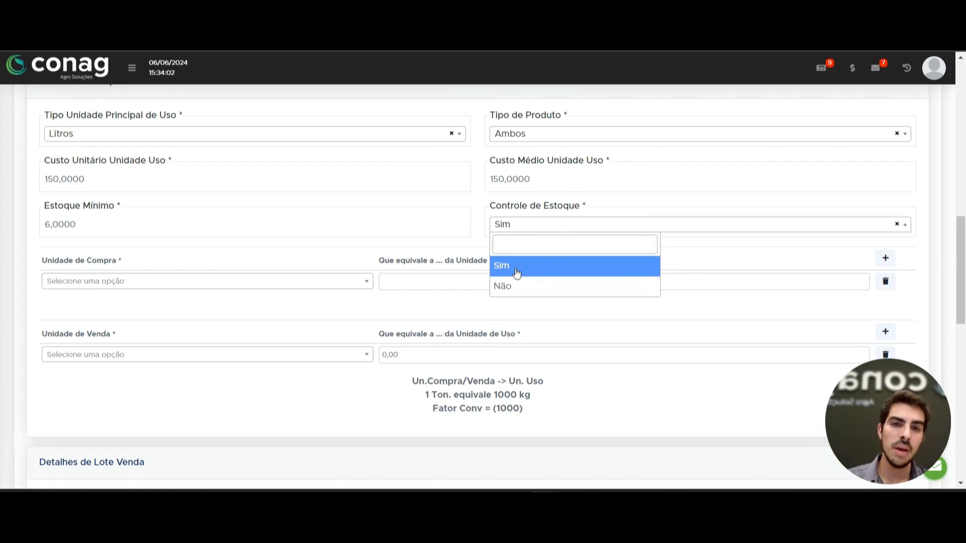
{"action": "left_click", "coordinate": [515, 271]}
{"action": "left_click_drag", "start_coordinate": [490, 206], "coordinate": [594, 210]}
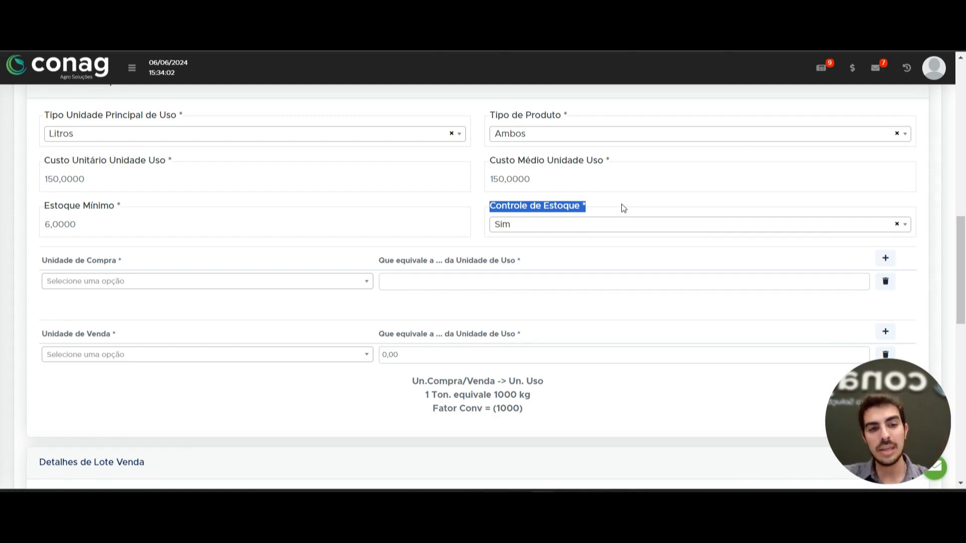
{"action": "left_click", "coordinate": [435, 254]}
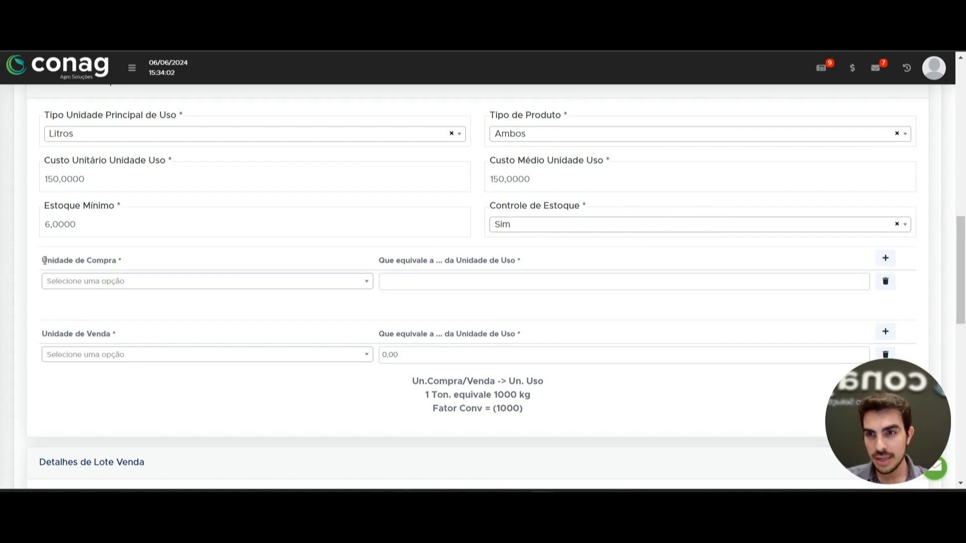
Compare Unidade de Compra with the main unit of use and set the purchase unit to Balde.
{"action": "left_click_drag", "start_coordinate": [40, 260], "coordinate": [133, 260]}
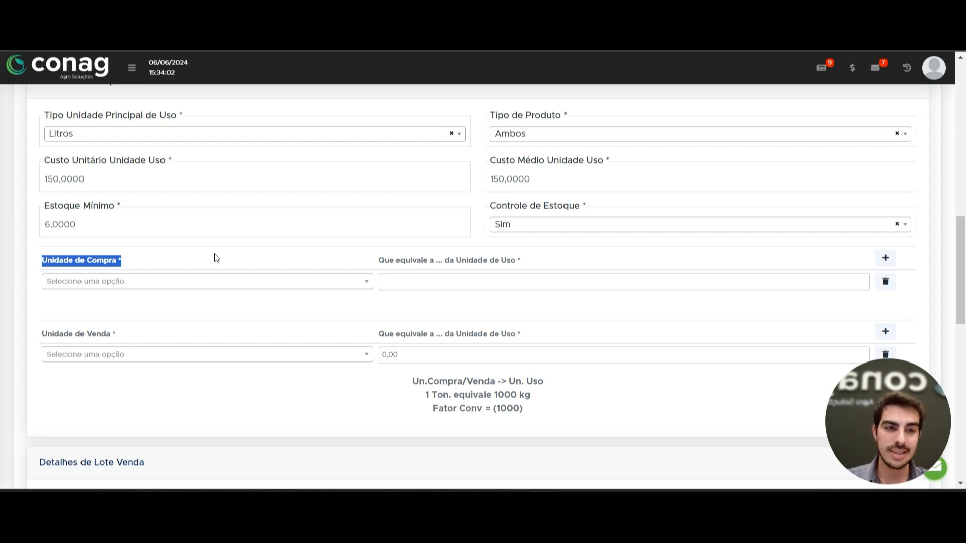
{"action": "scroll", "coordinate": [215, 258], "scroll_direction": "up", "scroll_amount": 1}
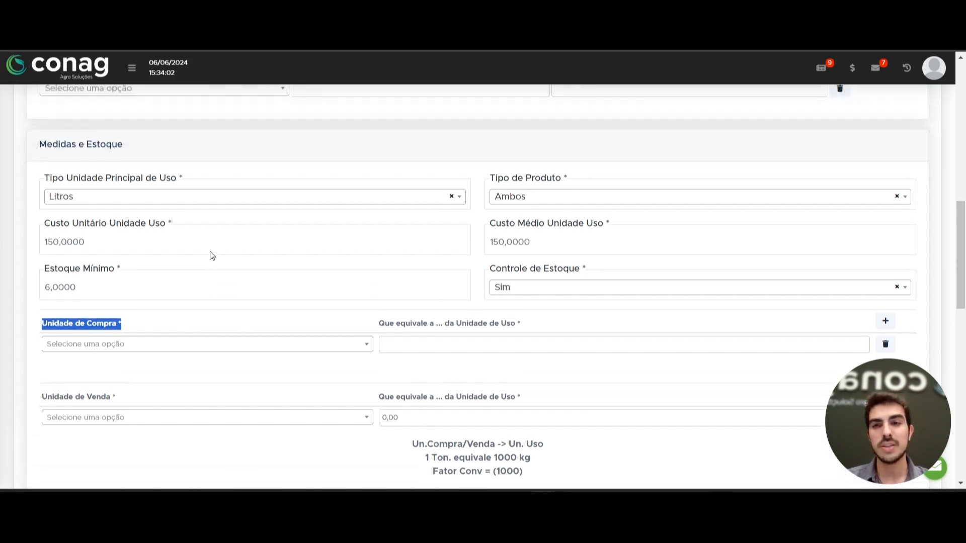
{"action": "left_click_drag", "start_coordinate": [49, 175], "coordinate": [191, 177]}
{"action": "left_click", "coordinate": [232, 173]}
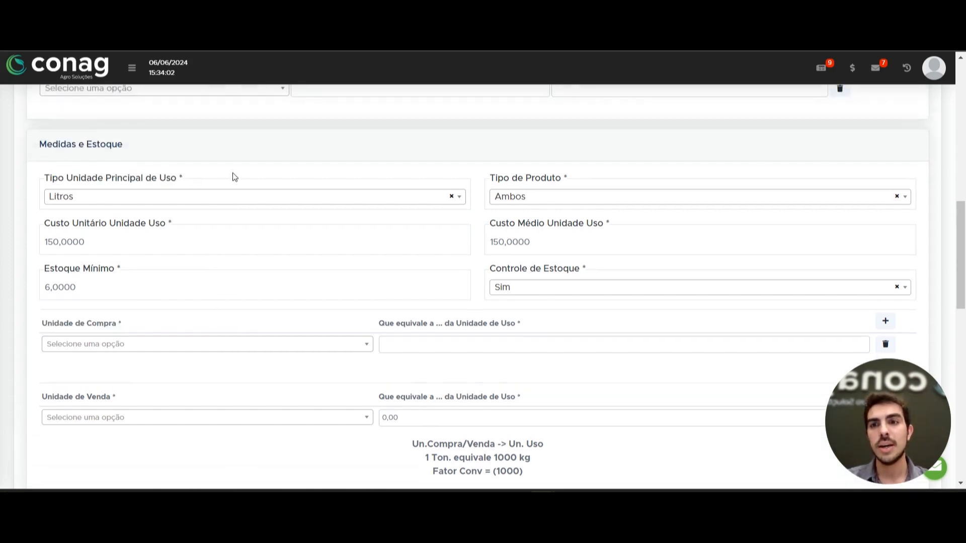
{"action": "left_click_drag", "start_coordinate": [43, 180], "coordinate": [267, 181]}
{"action": "left_click", "coordinate": [261, 178]}
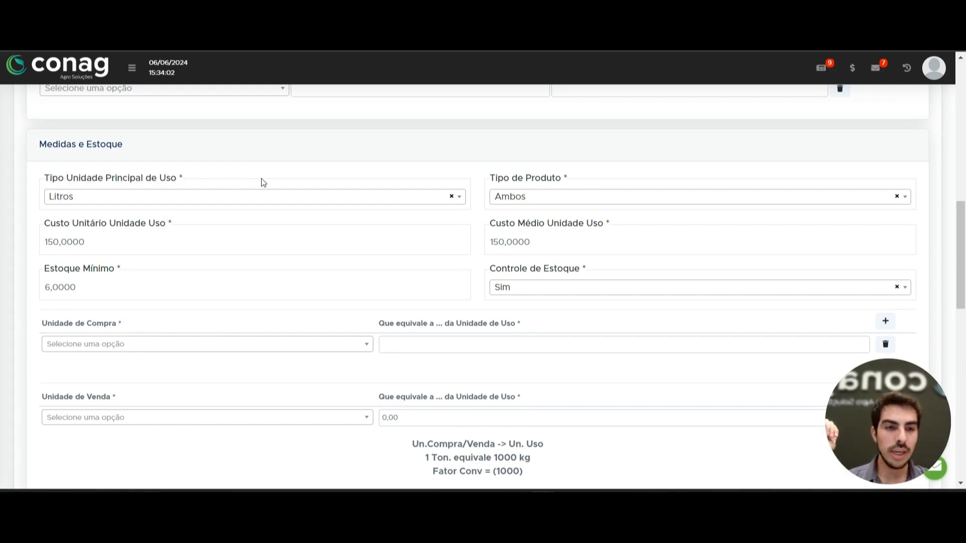
{"action": "left_click", "coordinate": [143, 343]}
{"action": "type", "text": "BALDE"}
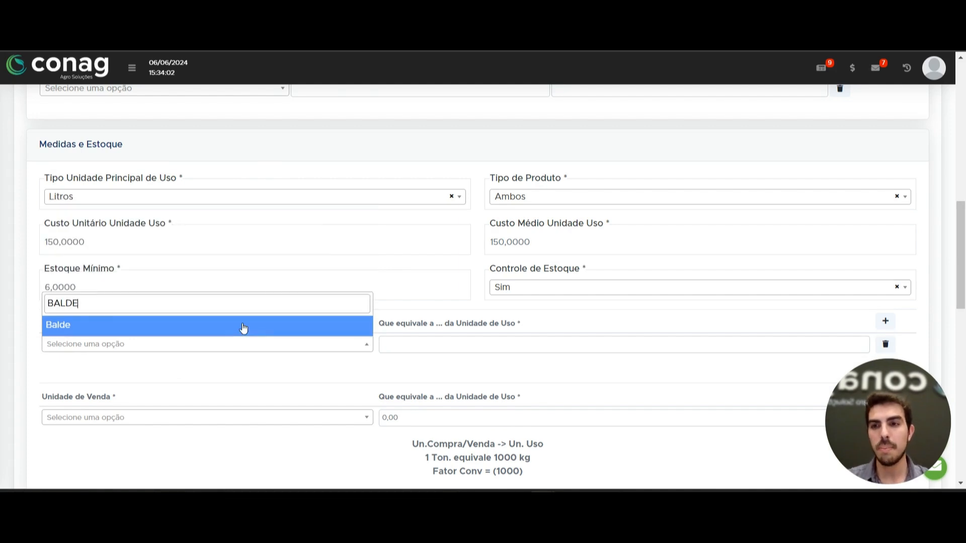
{"action": "left_click", "coordinate": [244, 326]}
{"action": "scroll", "coordinate": [302, 314], "scroll_direction": "down", "scroll_amount": 1}
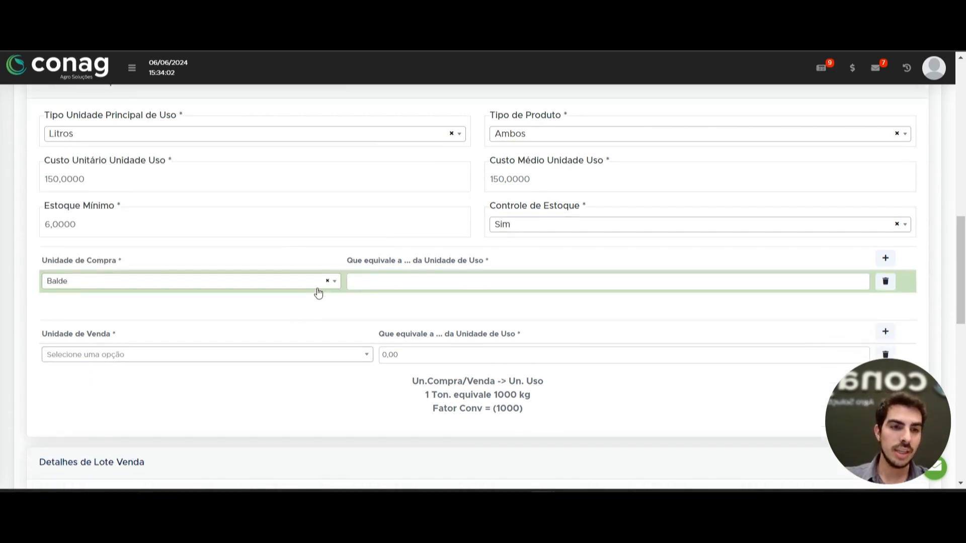
Set the Balde purchase unit's equivalence to 20,000 of the unit of use.
{"action": "scroll", "coordinate": [372, 258], "scroll_direction": "up", "scroll_amount": 2}
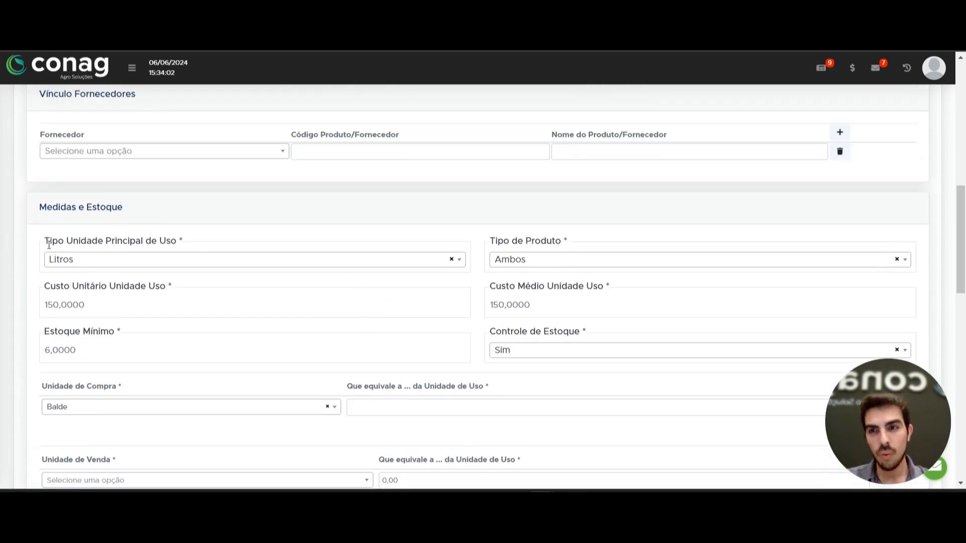
{"action": "left_click_drag", "start_coordinate": [46, 241], "coordinate": [176, 243]}
{"action": "left_click_drag", "start_coordinate": [40, 389], "coordinate": [151, 382]}
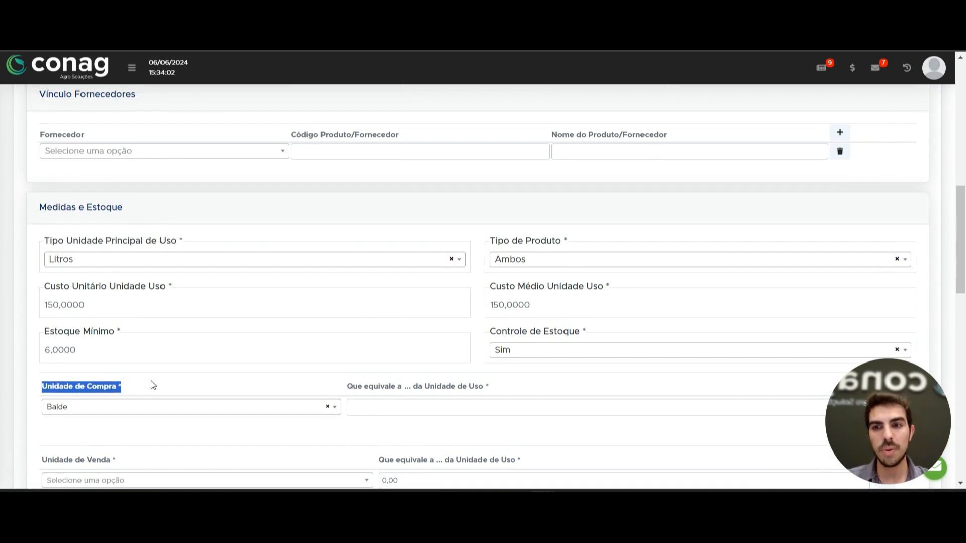
{"action": "scroll", "coordinate": [347, 392], "scroll_direction": "down", "scroll_amount": 2}
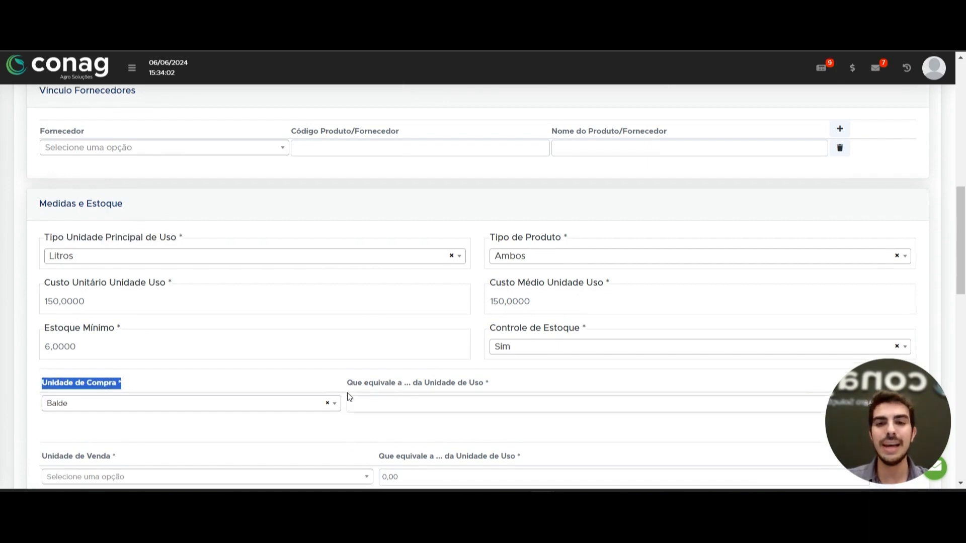
{"action": "left_click_drag", "start_coordinate": [368, 322], "coordinate": [426, 325]}
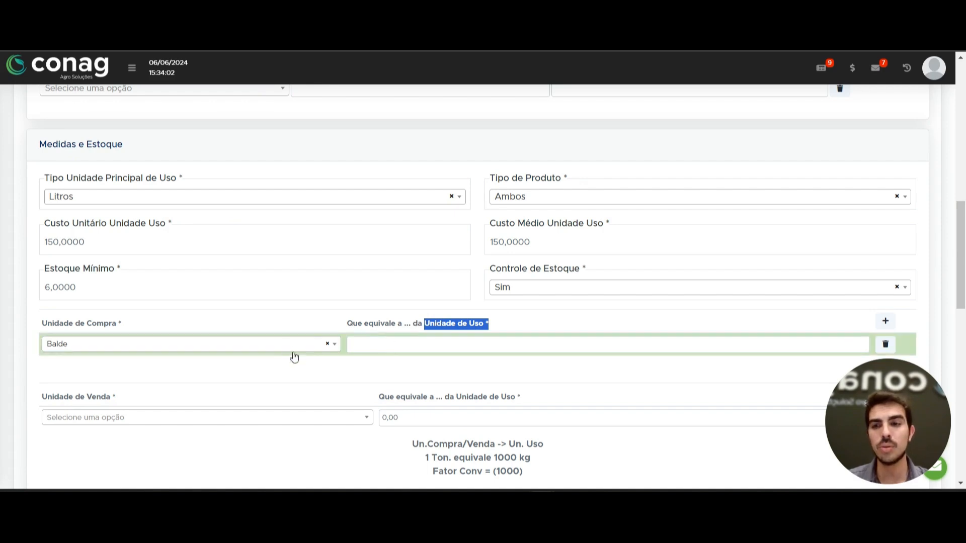
{"action": "left_click", "coordinate": [407, 342]}
{"action": "type", "text": "200000"}
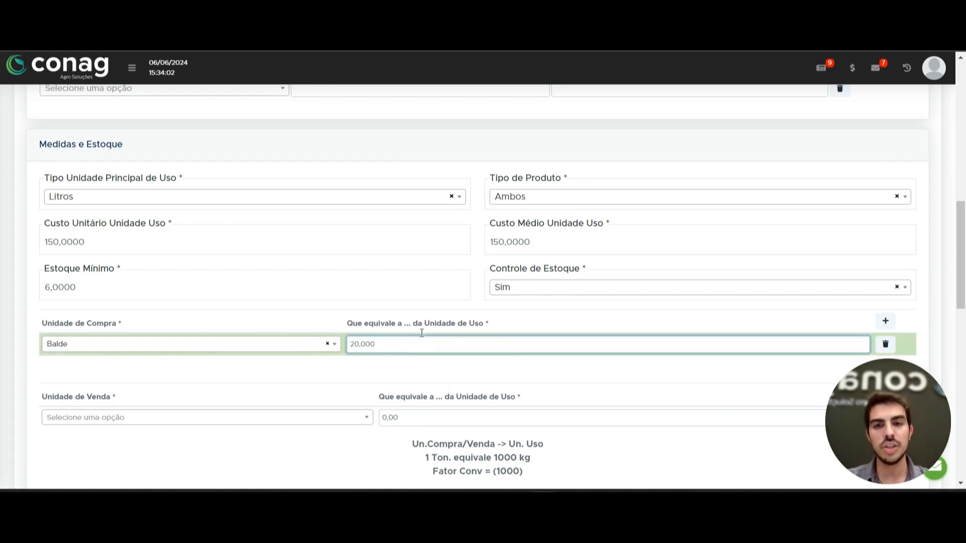
{"action": "left_click", "coordinate": [421, 332]}
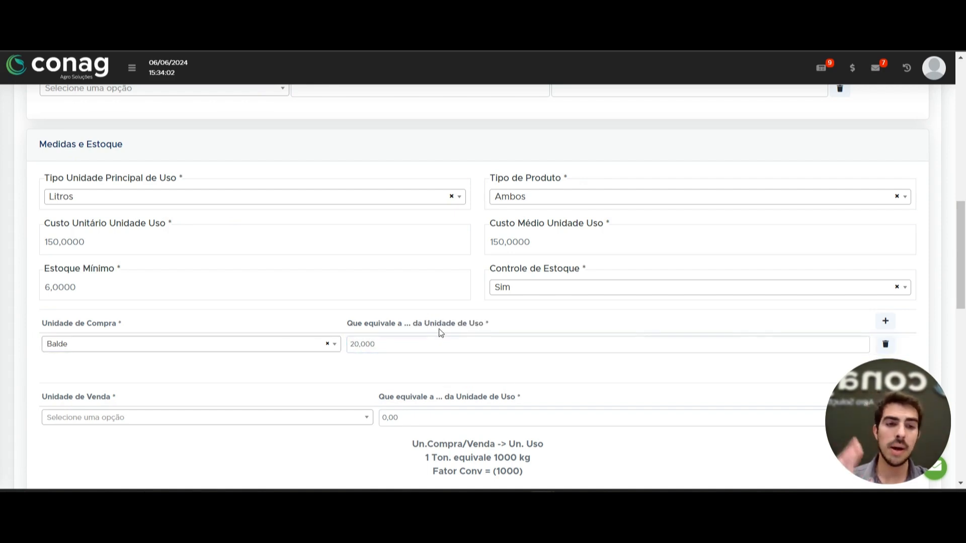
Add a second purchase unit, Galão, equivalent to 10,000 of the unit of use.
{"action": "scroll", "coordinate": [440, 328], "scroll_direction": "down", "scroll_amount": 2}
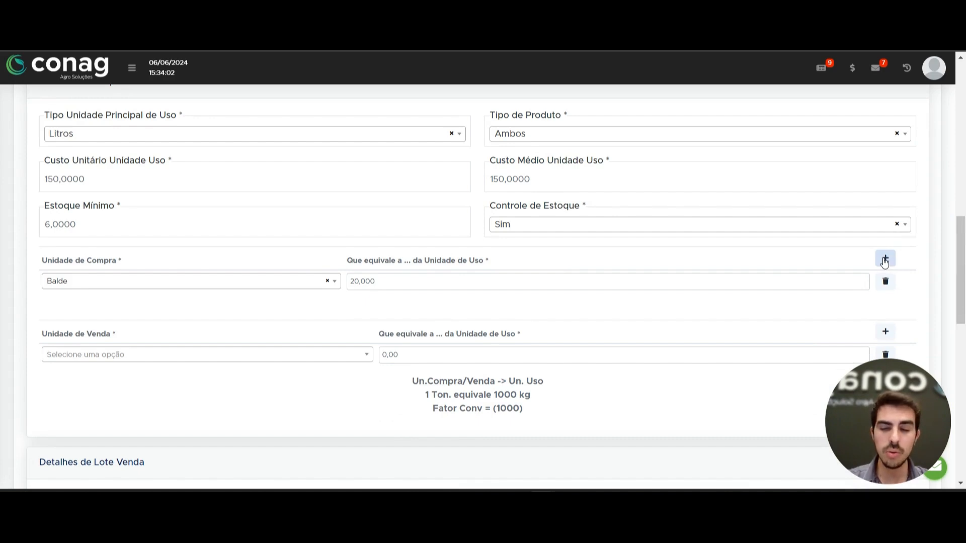
{"action": "left_click", "coordinate": [886, 258]}
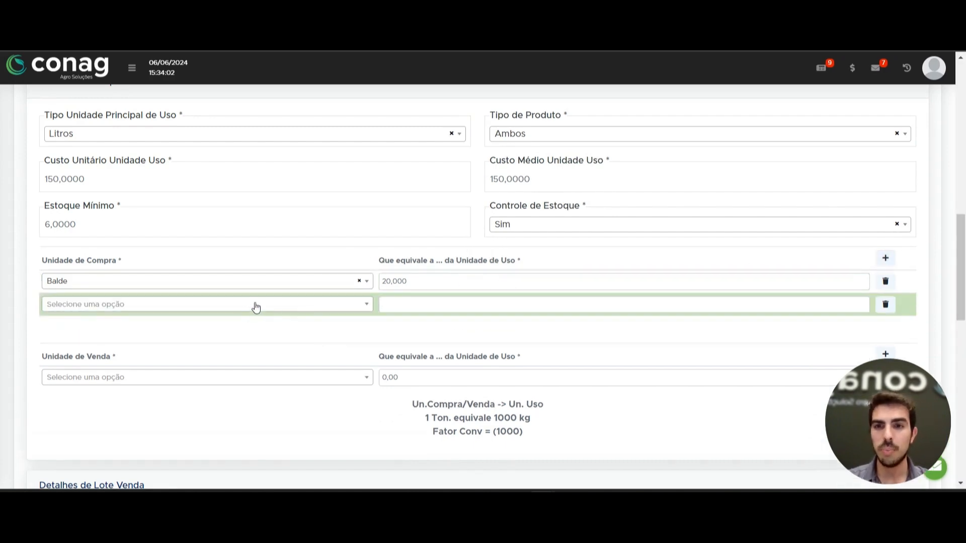
{"action": "left_click", "coordinate": [251, 307]}
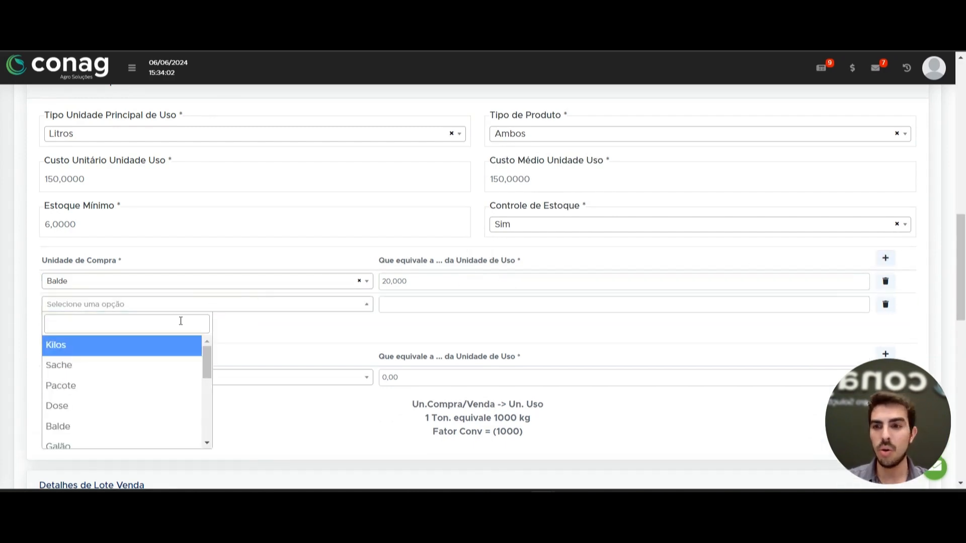
{"action": "scroll", "coordinate": [176, 351], "scroll_direction": "down", "scroll_amount": 2}
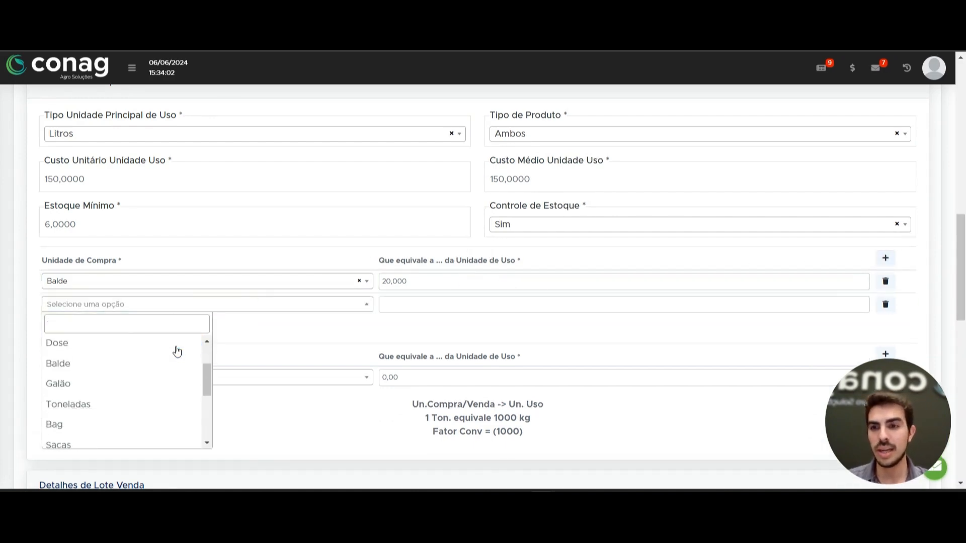
{"action": "left_click", "coordinate": [146, 394]}
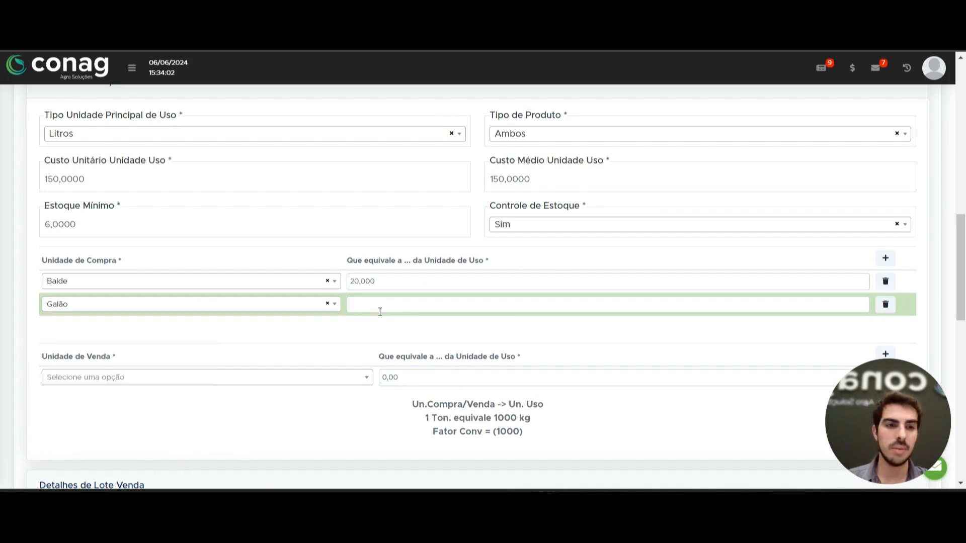
{"action": "left_click", "coordinate": [471, 302]}
{"action": "type", "text": "100000"}
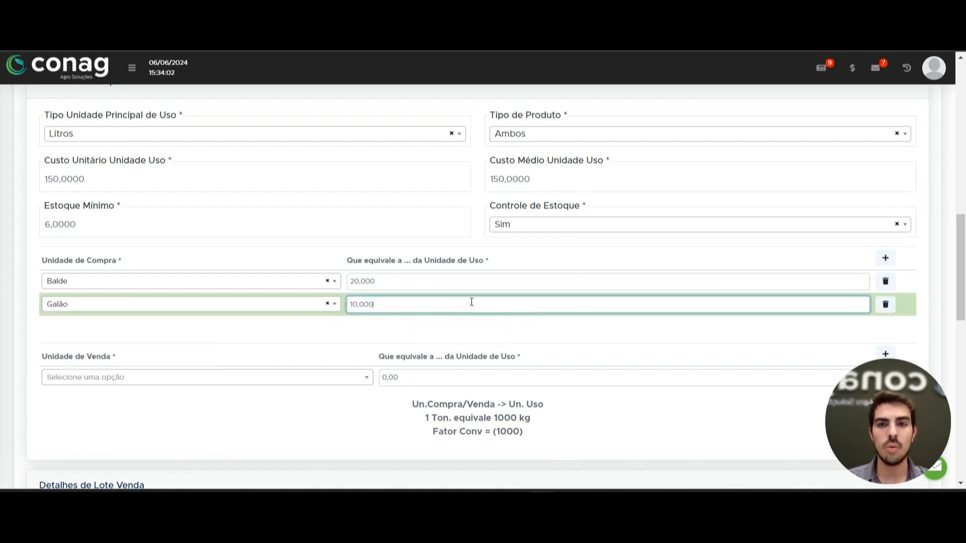
{"action": "left_click", "coordinate": [543, 253]}
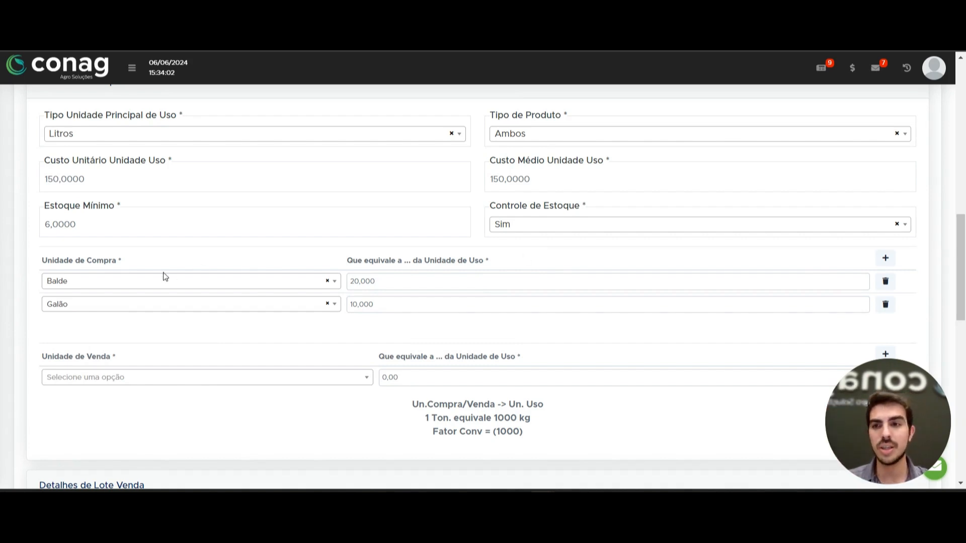
Examine how the purchase units and their equivalences relate to the Tipo Unidade Principal de Uso.
{"action": "left_click_drag", "start_coordinate": [31, 262], "coordinate": [142, 266]}
{"action": "left_click", "coordinate": [142, 267]}
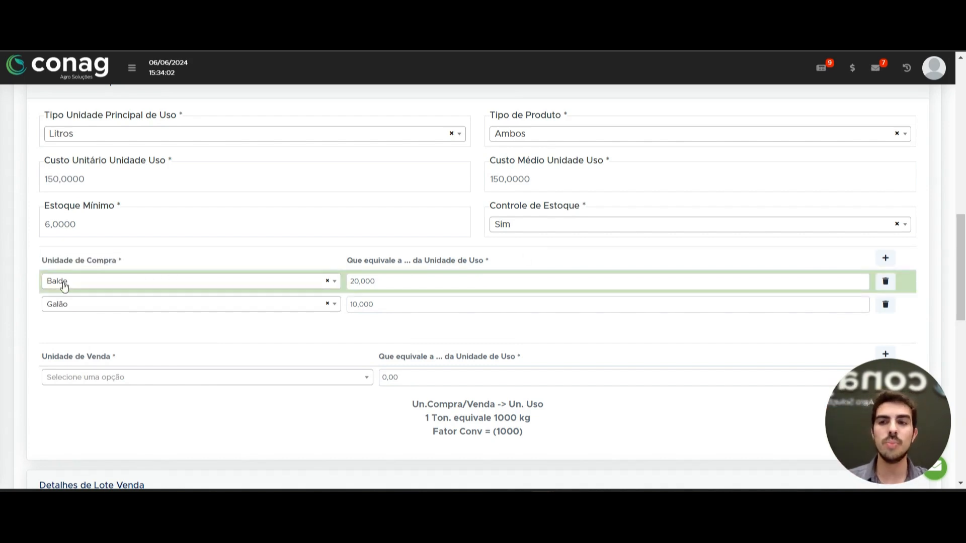
{"action": "left_click_drag", "start_coordinate": [354, 268], "coordinate": [535, 260]}
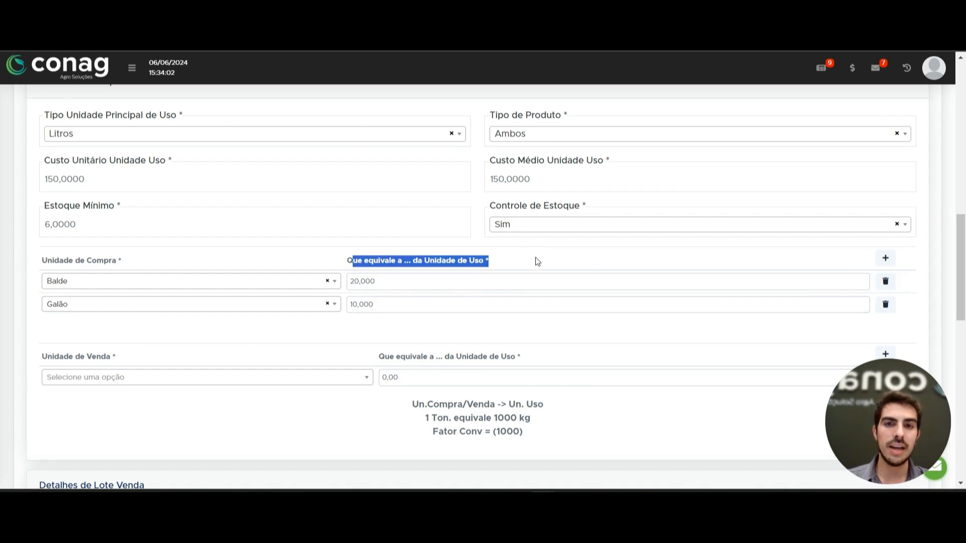
{"action": "left_click", "coordinate": [417, 270]}
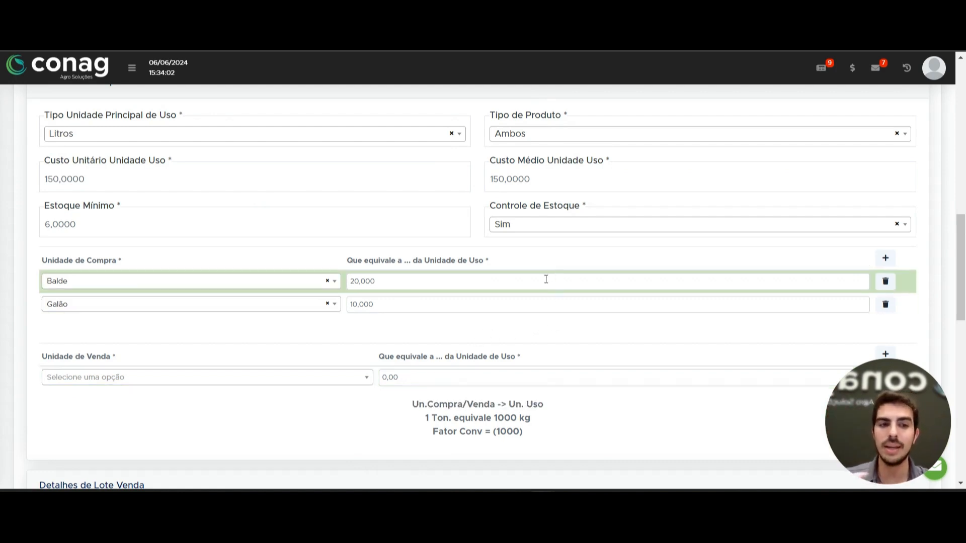
{"action": "scroll", "coordinate": [545, 278], "scroll_direction": "up", "scroll_amount": 1}
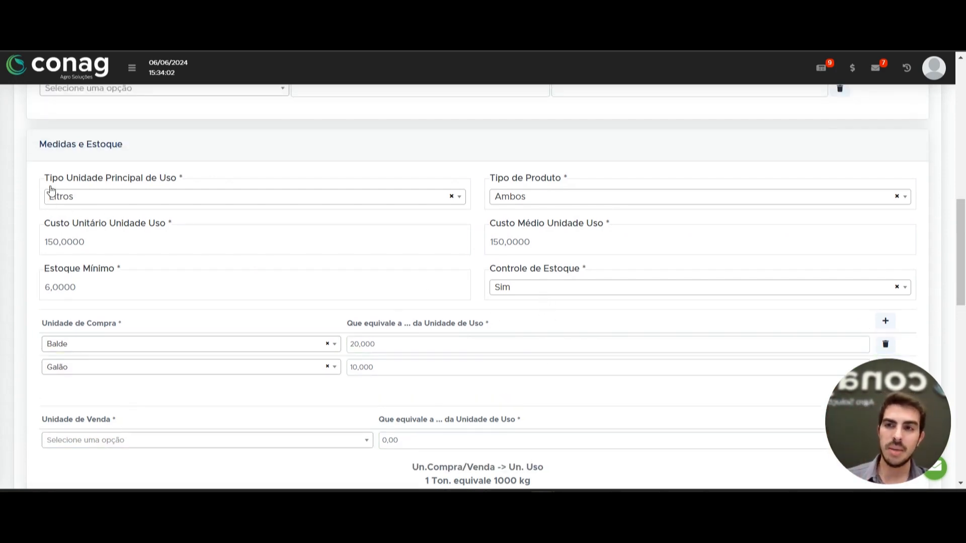
{"action": "left_click_drag", "start_coordinate": [44, 178], "coordinate": [286, 174]}
{"action": "left_click", "coordinate": [288, 172]}
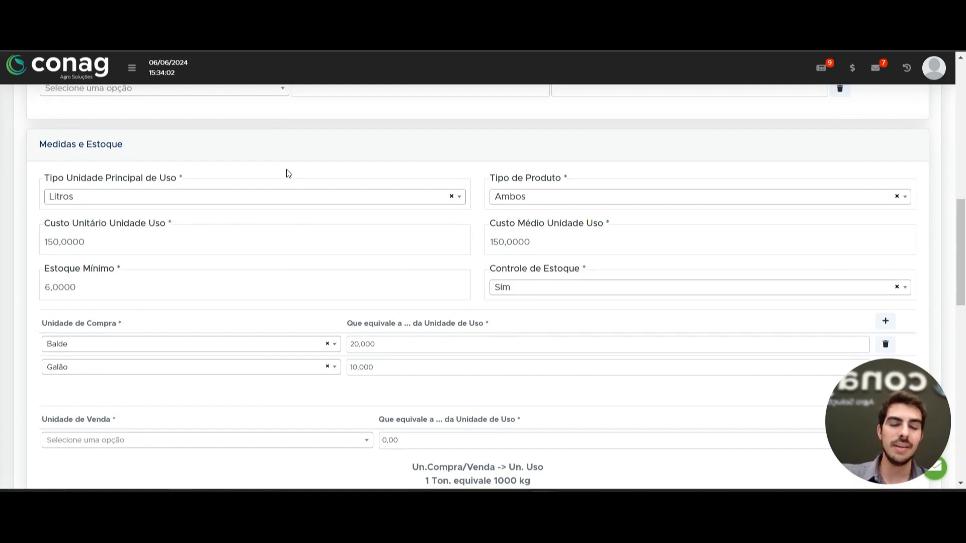
{"action": "scroll", "coordinate": [286, 172], "scroll_direction": "down", "scroll_amount": 1}
{"action": "scroll", "coordinate": [285, 173], "scroll_direction": "up", "scroll_amount": 1}
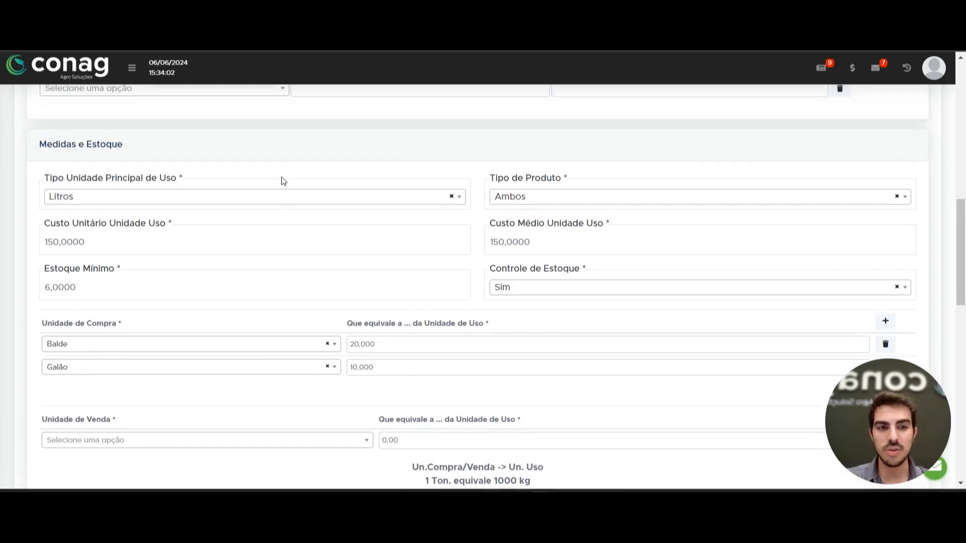
{"action": "triple_click", "coordinate": [86, 178]}
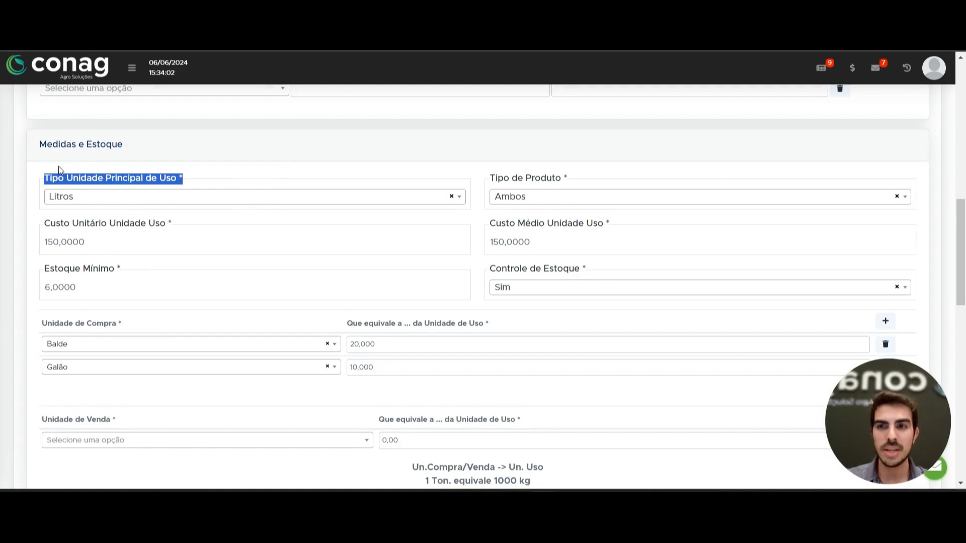
{"action": "left_click", "coordinate": [183, 176]}
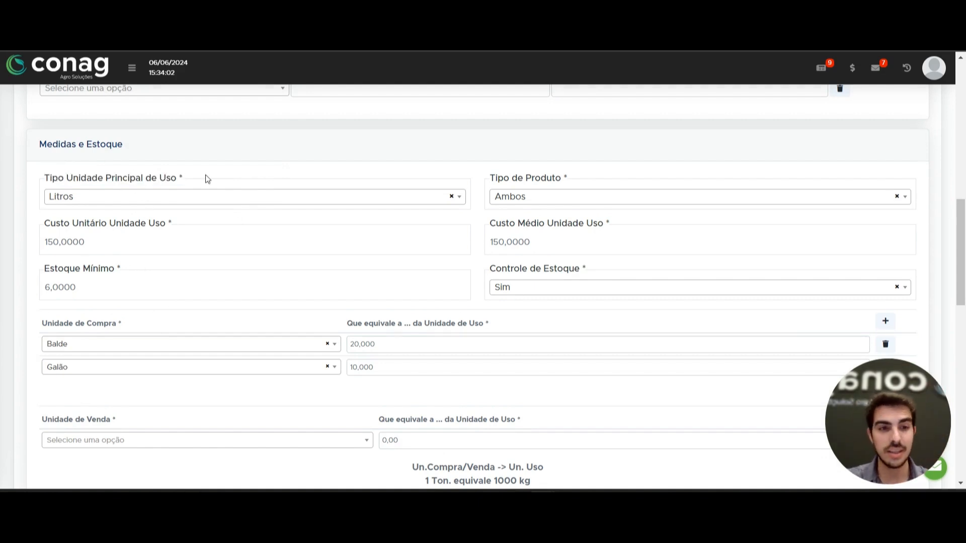
{"action": "left_click_drag", "start_coordinate": [79, 178], "coordinate": [182, 179]}
{"action": "left_click", "coordinate": [185, 179]}
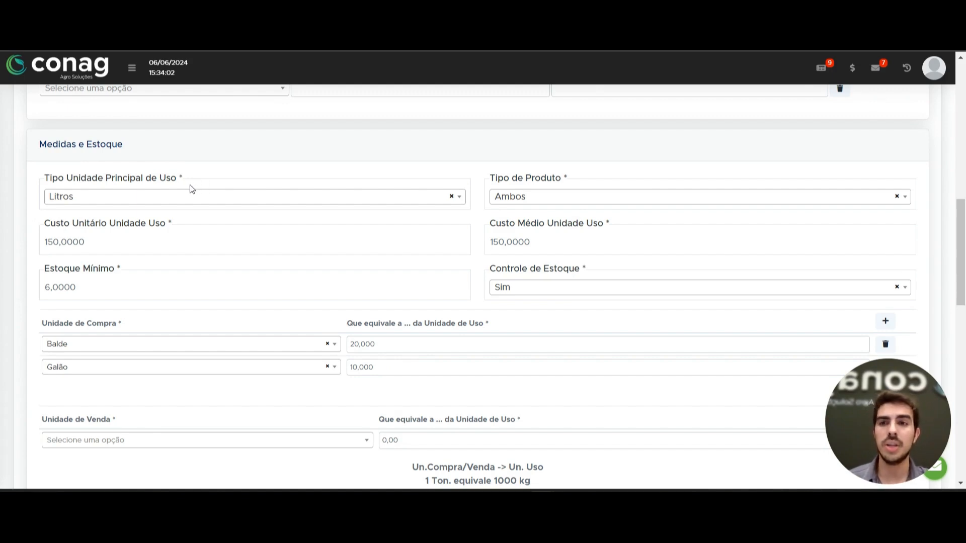
Try Kilos as the main unit of use with Toneladas as the first purchase unit.
{"action": "left_click", "coordinate": [176, 197]}
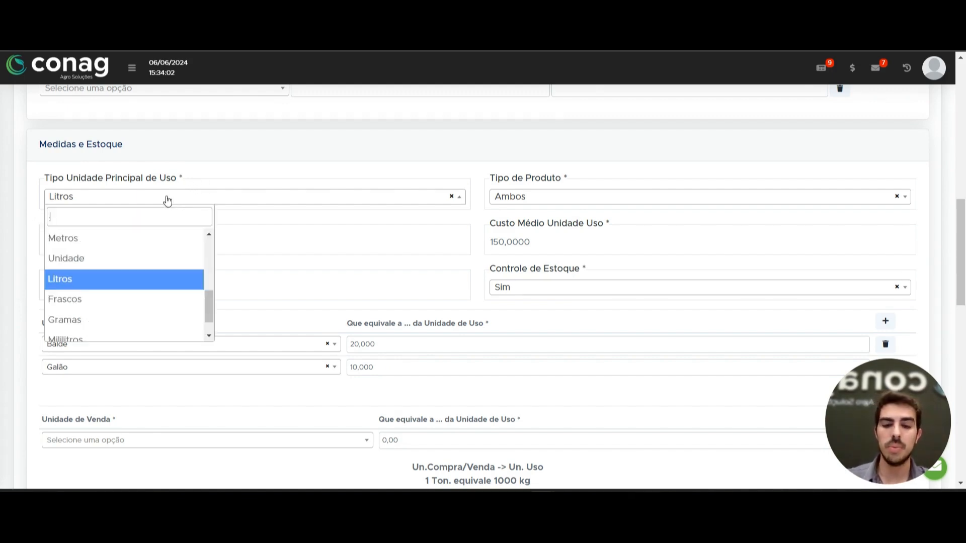
{"action": "type", "text": "Kil"}
{"action": "left_click", "coordinate": [109, 242]}
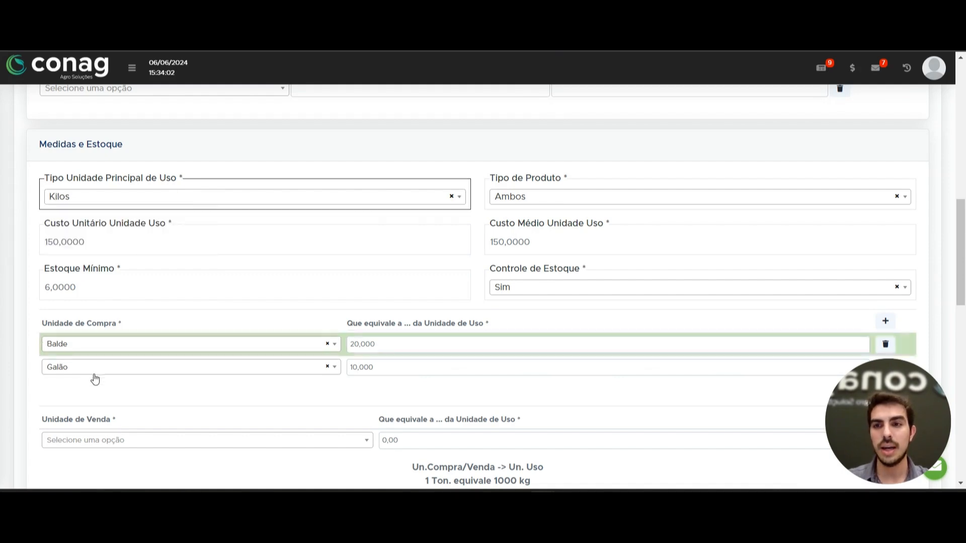
{"action": "left_click", "coordinate": [121, 344]}
{"action": "type", "text": "TONE"}
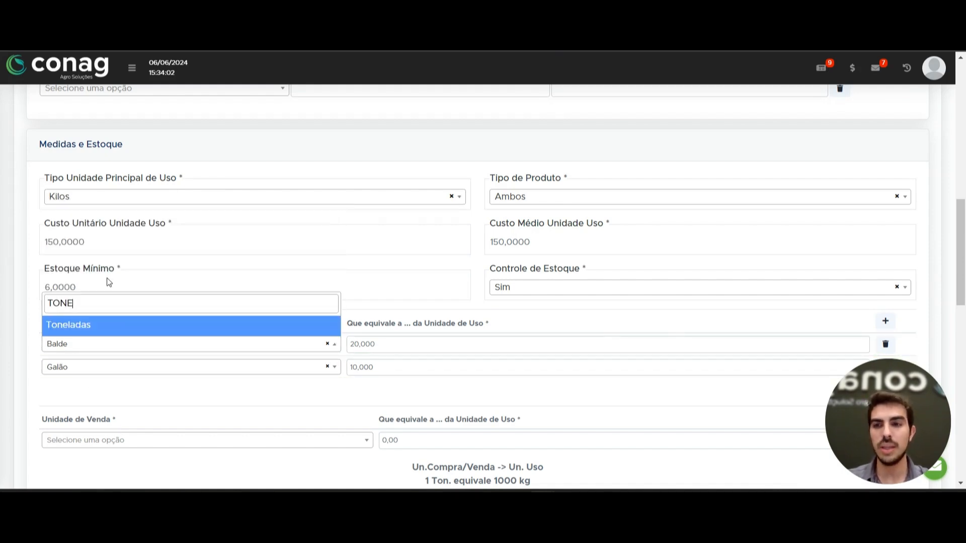
{"action": "left_click", "coordinate": [96, 325]}
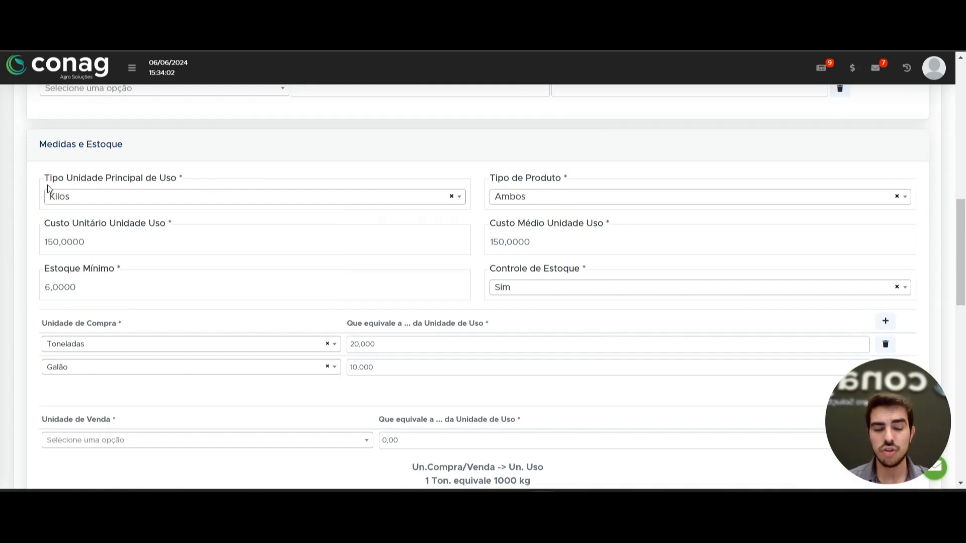
Set the main unit of use to Litros and the first purchase unit to Galão.
{"action": "left_click_drag", "start_coordinate": [99, 178], "coordinate": [230, 182]}
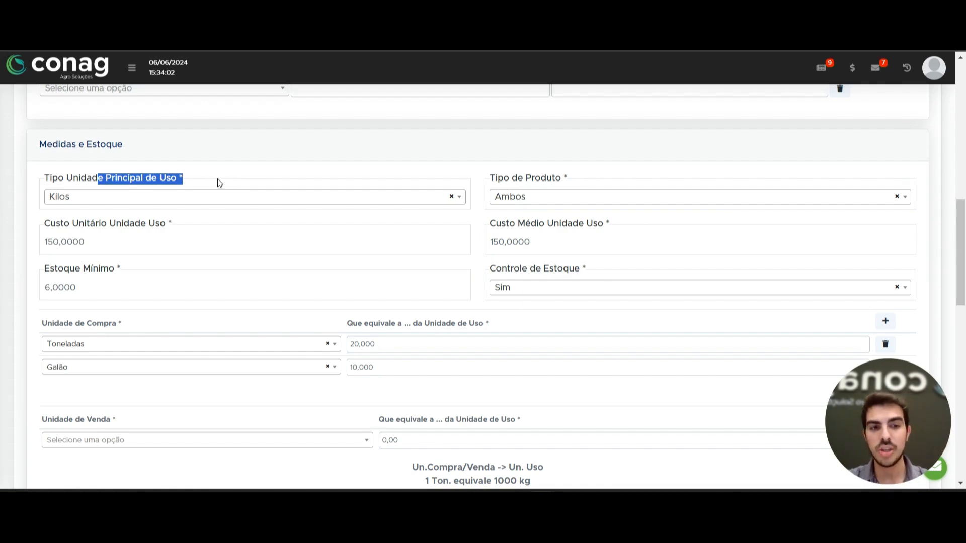
{"action": "left_click", "coordinate": [133, 200]}
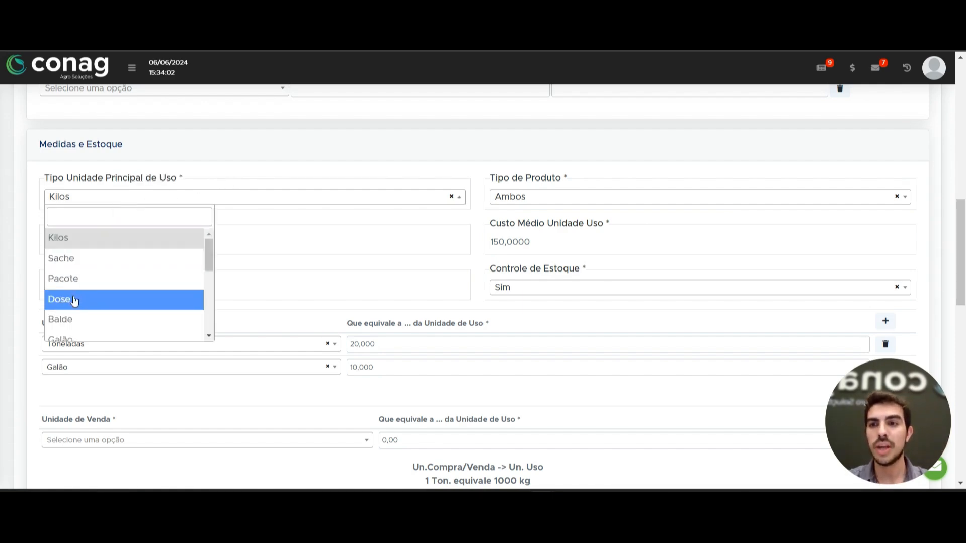
{"action": "type", "text": "LITRO"}
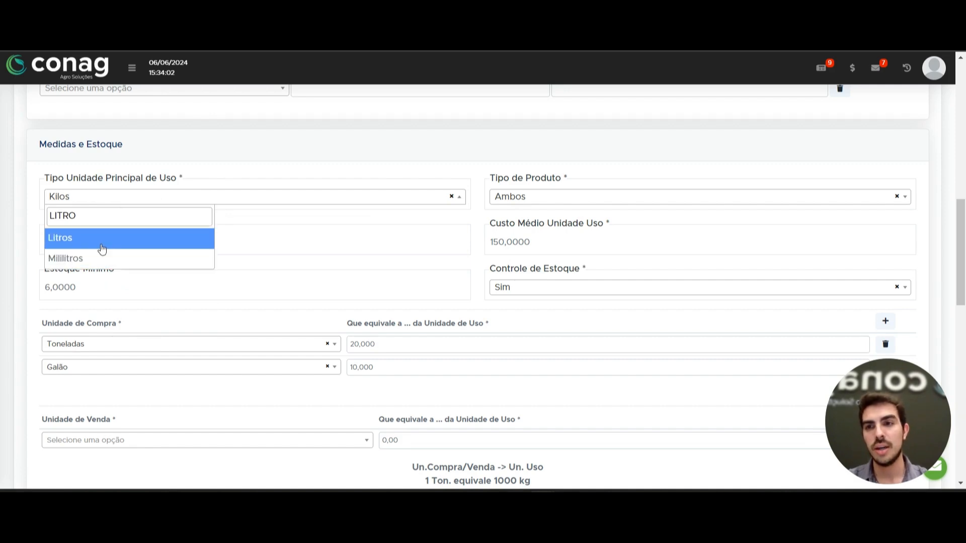
{"action": "left_click", "coordinate": [102, 248]}
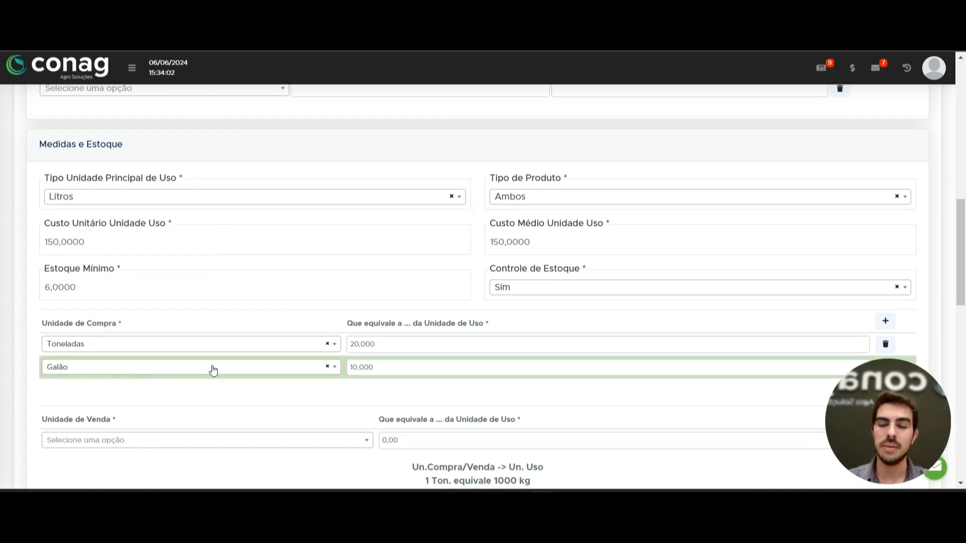
{"action": "left_click", "coordinate": [191, 346]}
{"action": "type", "text": "GALÃO"}
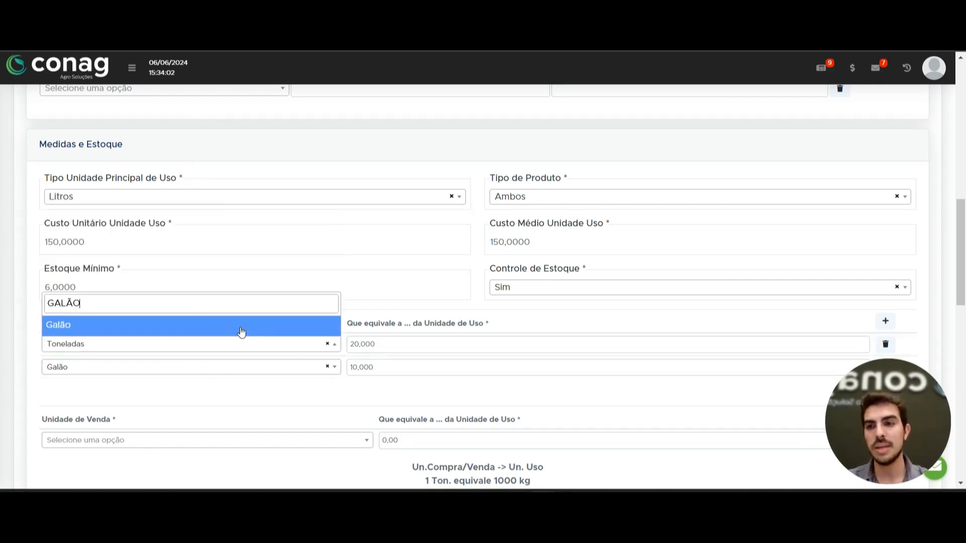
{"action": "left_click", "coordinate": [242, 332]}
{"action": "triple_click", "coordinate": [59, 322]}
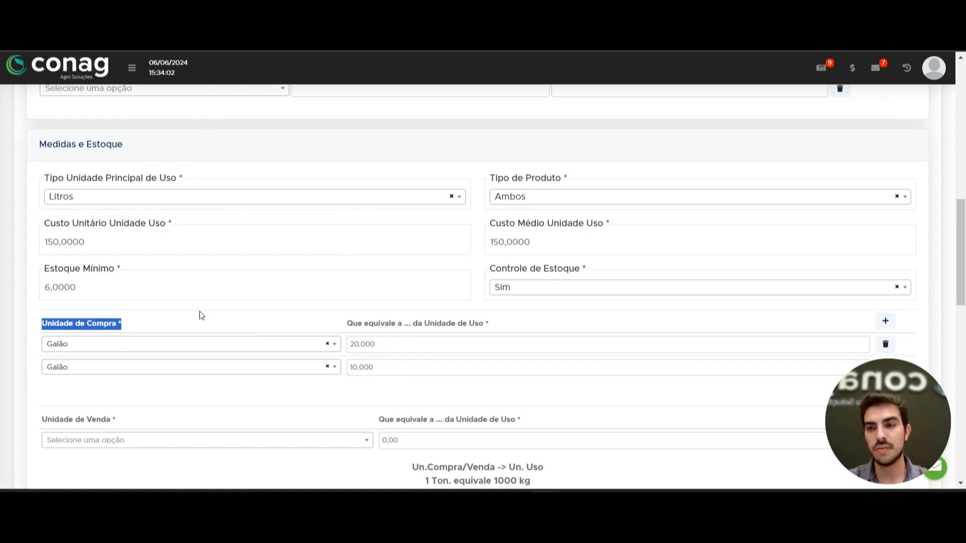
{"action": "left_click_drag", "start_coordinate": [45, 178], "coordinate": [274, 166]}
{"action": "left_click", "coordinate": [274, 165]}
Set the product's Unidade de Venda to Litros.
{"action": "scroll", "coordinate": [275, 165], "scroll_direction": "down", "scroll_amount": 2}
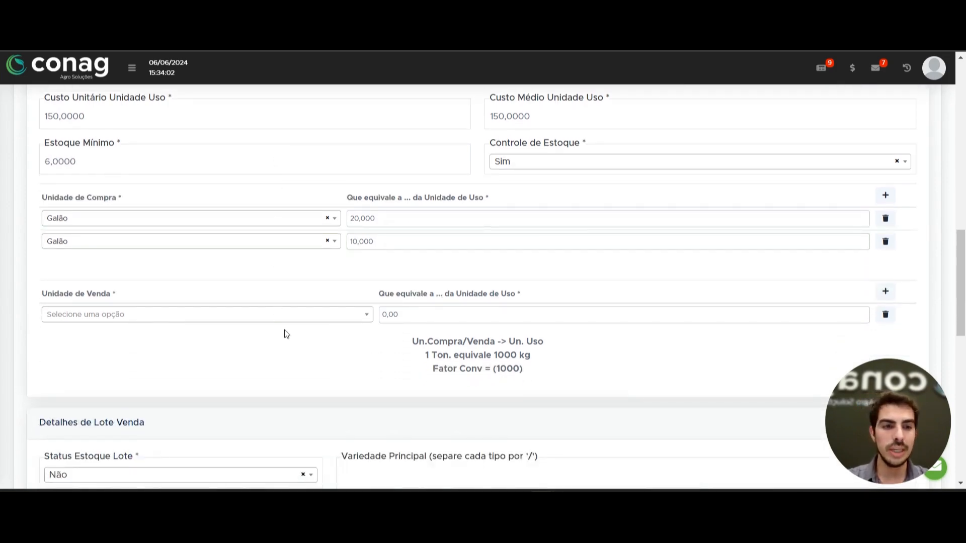
{"action": "left_click_drag", "start_coordinate": [40, 293], "coordinate": [201, 294]}
{"action": "left_click", "coordinate": [226, 297]}
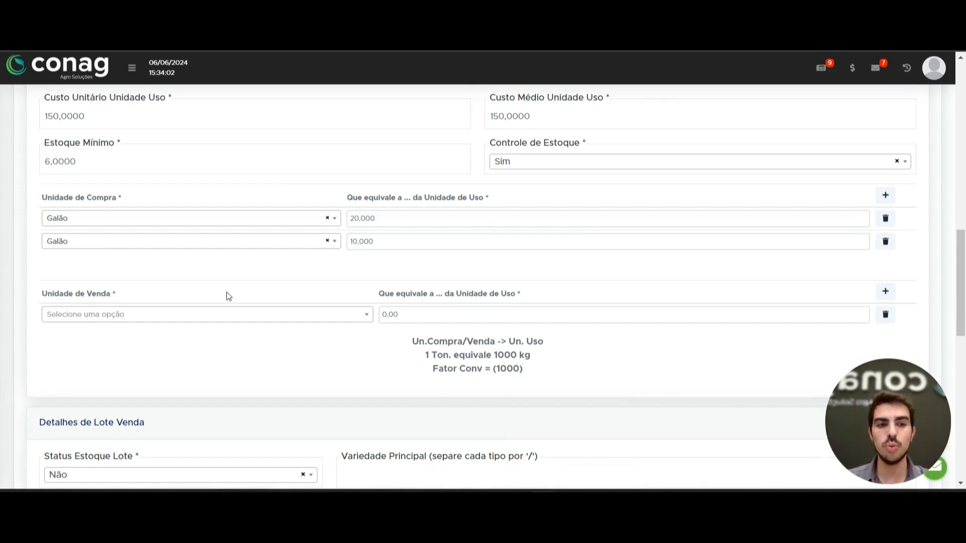
{"action": "left_click", "coordinate": [183, 314]}
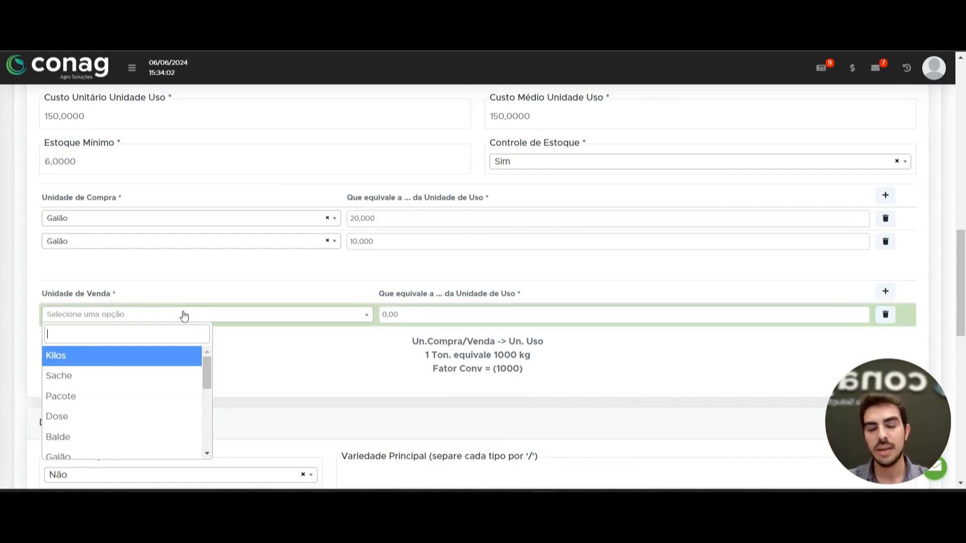
{"action": "type", "text": "LITRO"}
{"action": "left_click", "coordinate": [96, 355]}
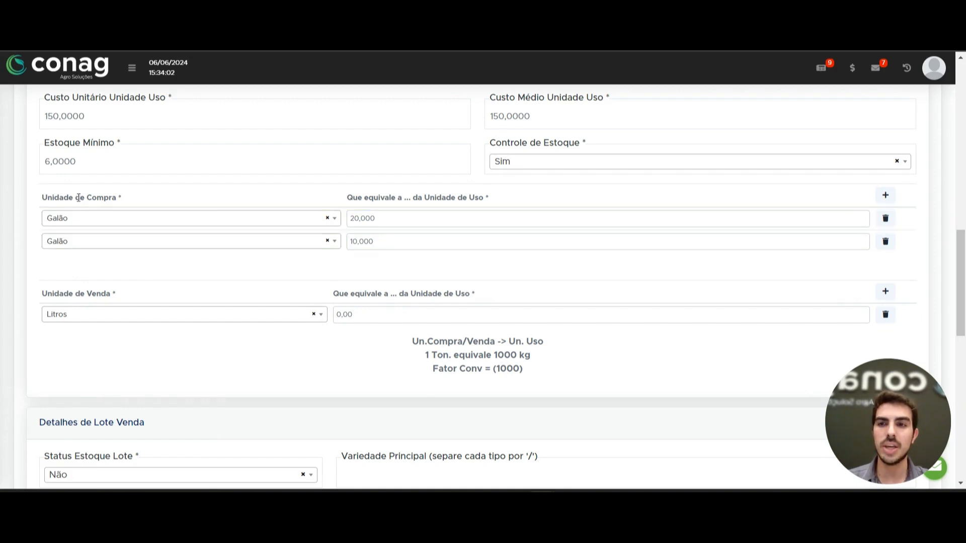
Compare the purchase and sales units and set the Litros sales unit's equivalence to 1,00 of the unit of use.
{"action": "left_click_drag", "start_coordinate": [77, 197], "coordinate": [123, 199]}
{"action": "left_click_drag", "start_coordinate": [64, 294], "coordinate": [158, 294]}
{"action": "left_click", "coordinate": [165, 294]}
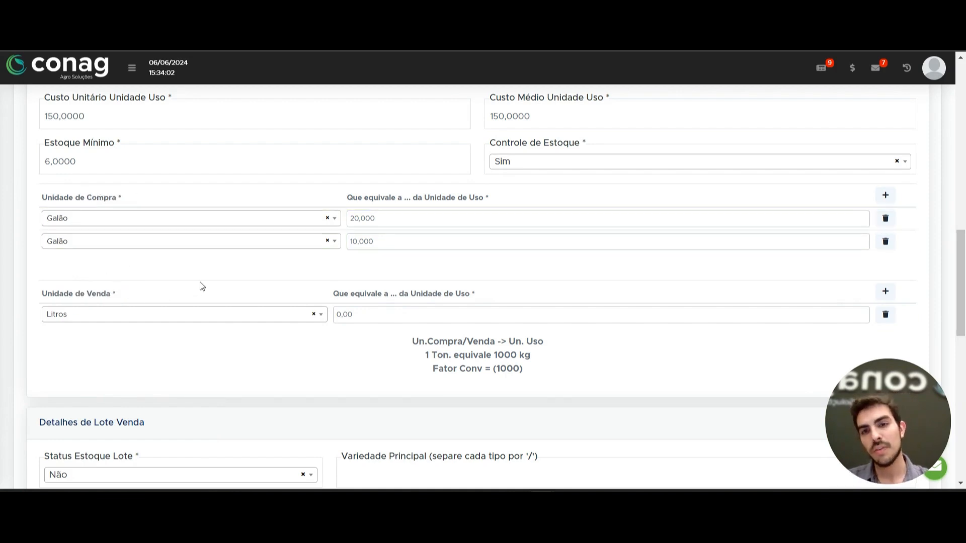
{"action": "scroll", "coordinate": [324, 351], "scroll_direction": "up", "scroll_amount": 1}
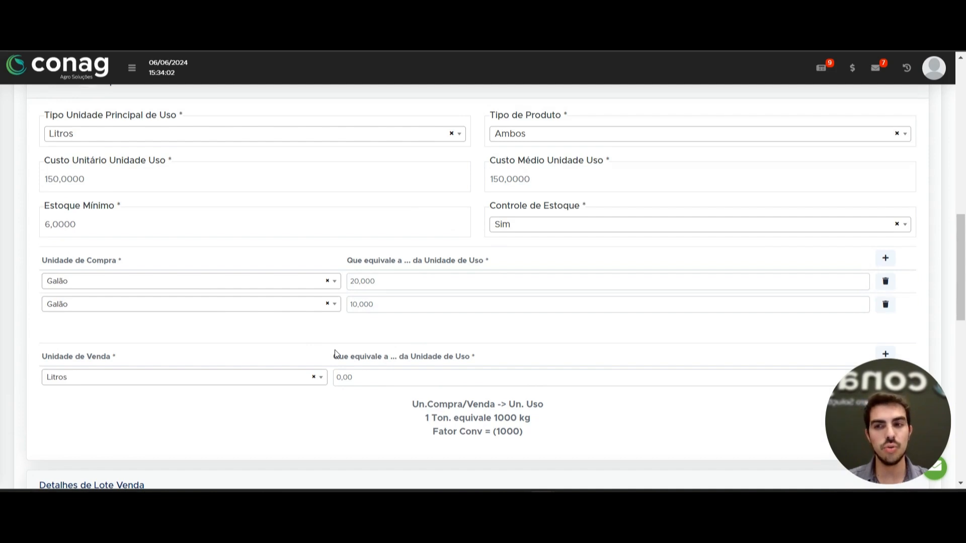
{"action": "left_click", "coordinate": [375, 375]}
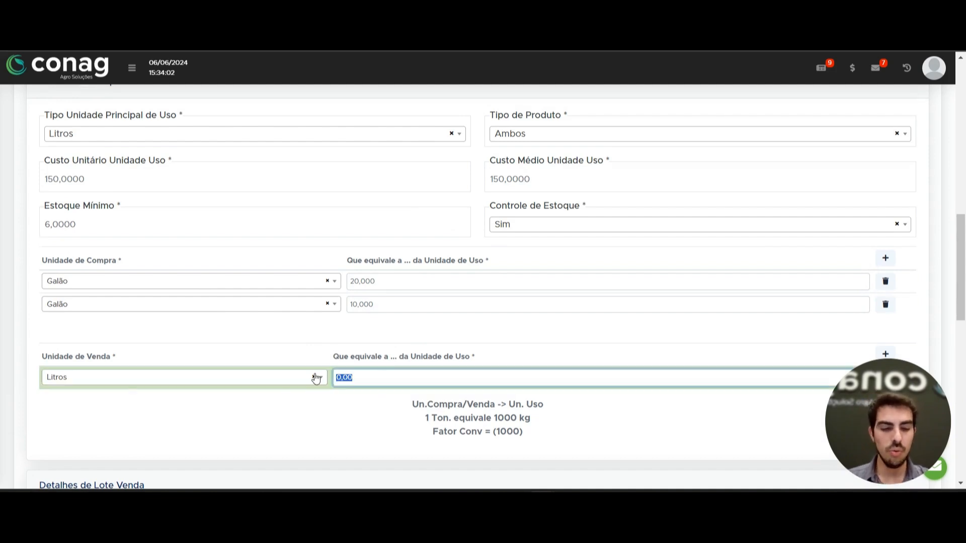
{"action": "type", "text": "10,00"}
{"action": "key", "text": "BackSpace"}
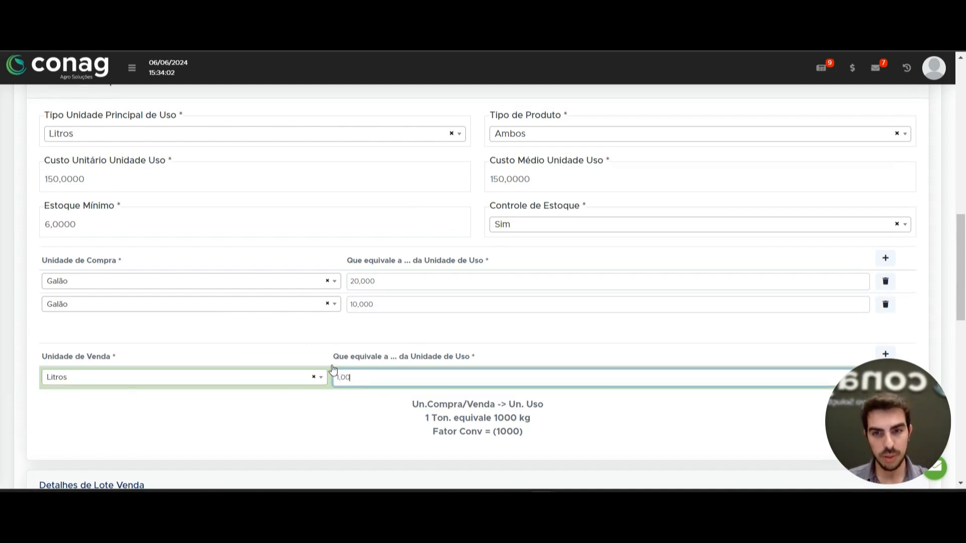
{"action": "left_click_drag", "start_coordinate": [45, 259], "coordinate": [171, 261]}
{"action": "scroll", "coordinate": [173, 264], "scroll_direction": "up", "scroll_amount": 1}
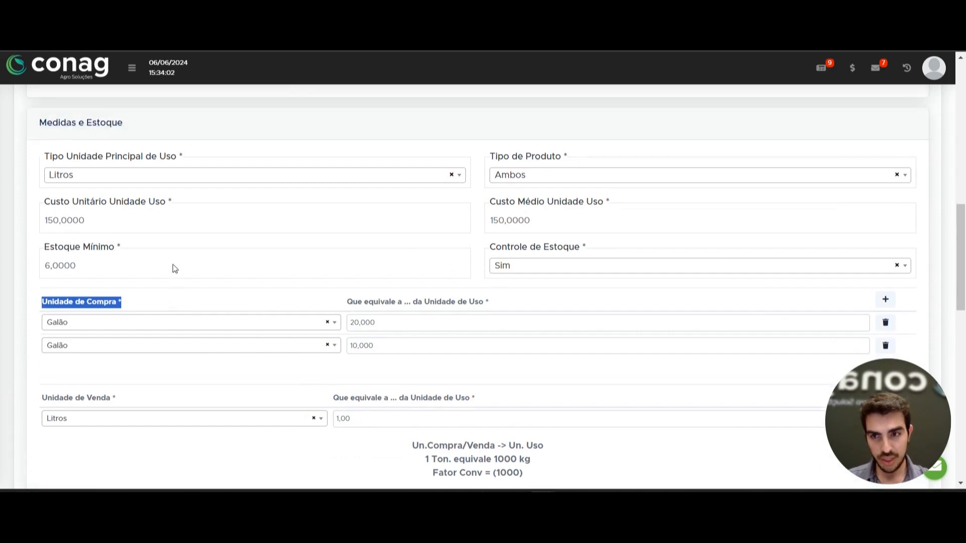
Review the main unit of use against the purchase and sales units and their equivalences under Medidas e Estoque.
{"action": "left_click_drag", "start_coordinate": [79, 178], "coordinate": [236, 178]}
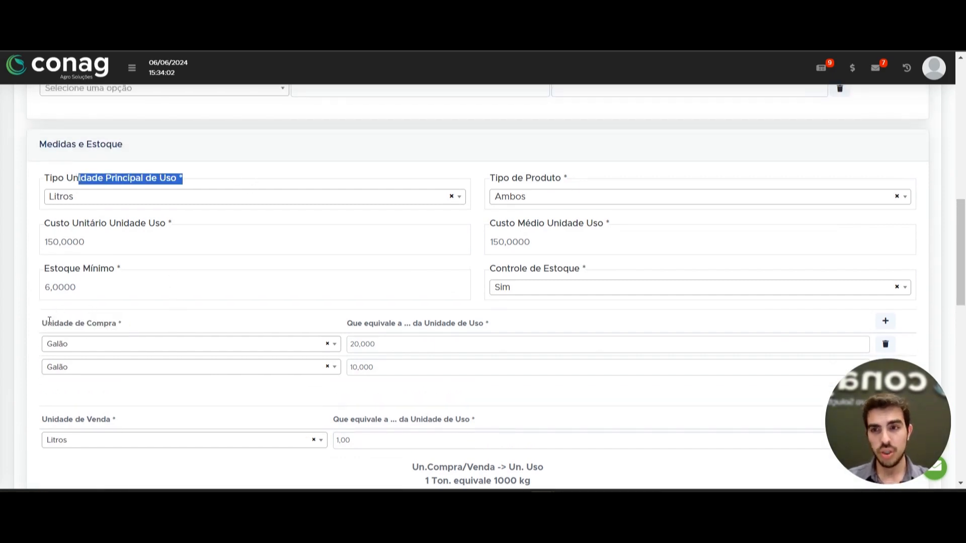
{"action": "left_click_drag", "start_coordinate": [48, 322], "coordinate": [121, 334]}
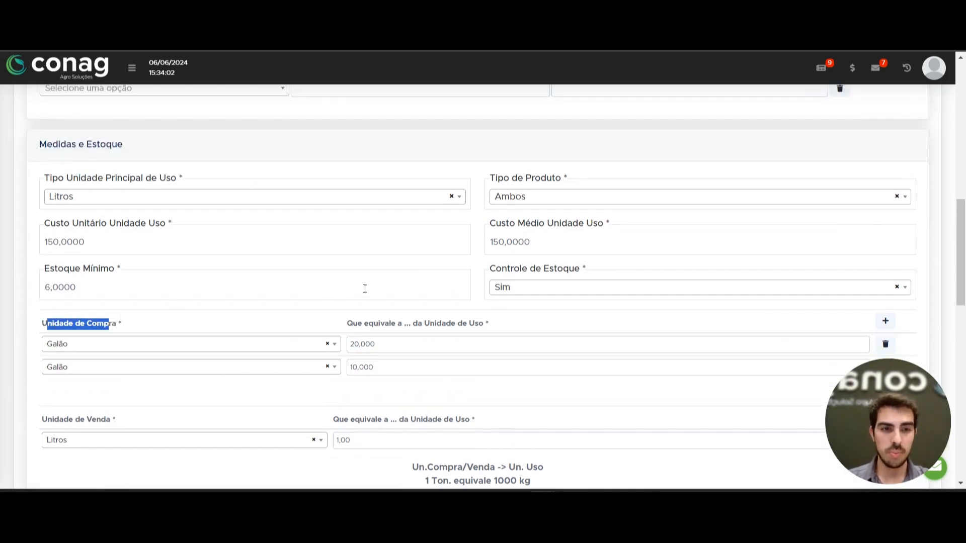
{"action": "scroll", "coordinate": [381, 287], "scroll_direction": "down", "scroll_amount": 1}
{"action": "left_click_drag", "start_coordinate": [373, 377], "coordinate": [214, 429]}
{"action": "left_click", "coordinate": [368, 348]}
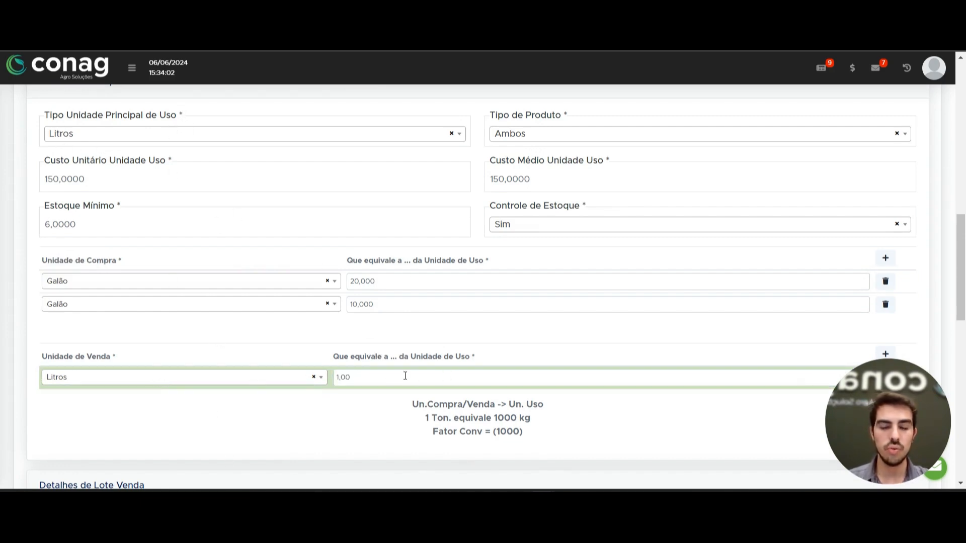
Examine the Detalhes de Lote Venda section, including the lot stock status and the main and secondary variety fields.
{"action": "scroll", "coordinate": [432, 340], "scroll_direction": "down", "scroll_amount": 4}
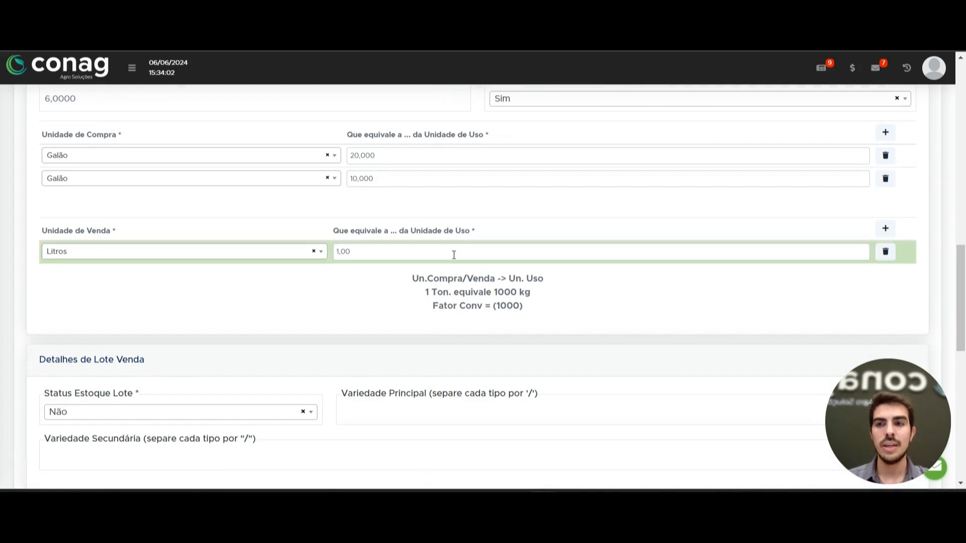
{"action": "scroll", "coordinate": [450, 259], "scroll_direction": "down", "scroll_amount": 1}
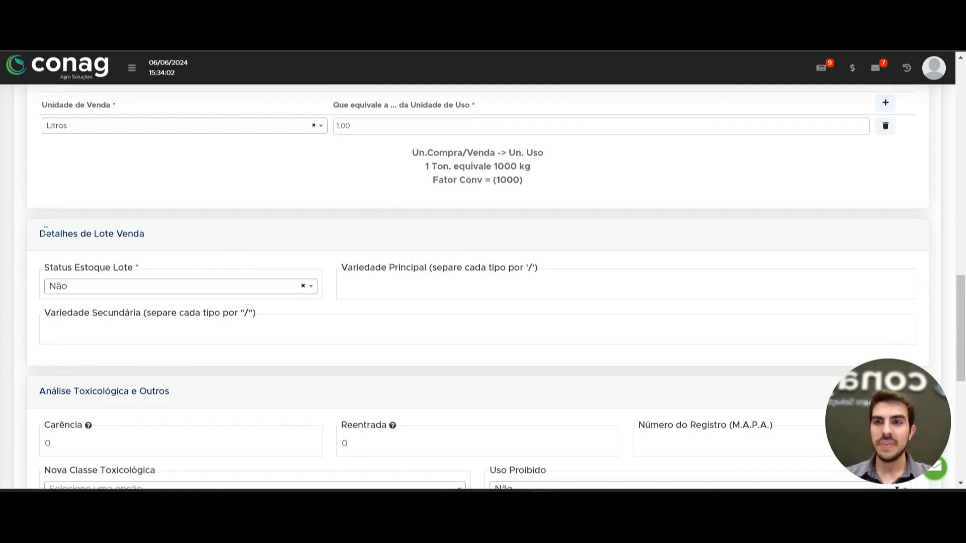
{"action": "left_click_drag", "start_coordinate": [33, 233], "coordinate": [217, 233]}
{"action": "left_click", "coordinate": [217, 232]}
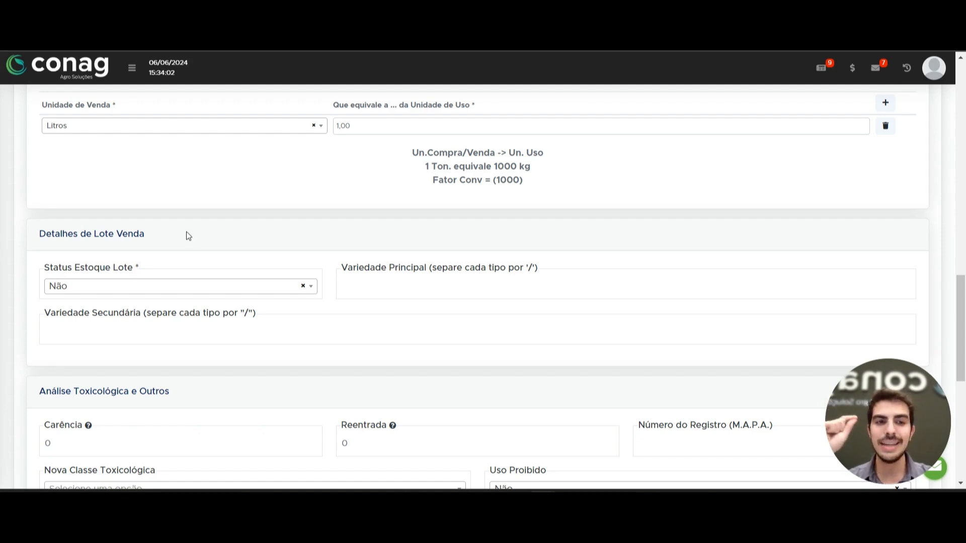
{"action": "left_click_drag", "start_coordinate": [189, 231], "coordinate": [5, 236]}
{"action": "left_click", "coordinate": [254, 231]}
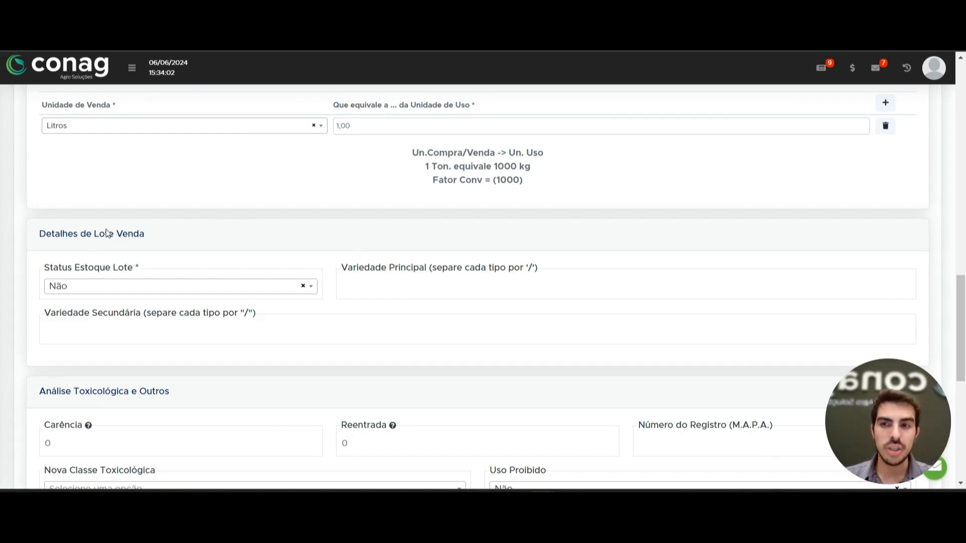
{"action": "triple_click", "coordinate": [144, 233]}
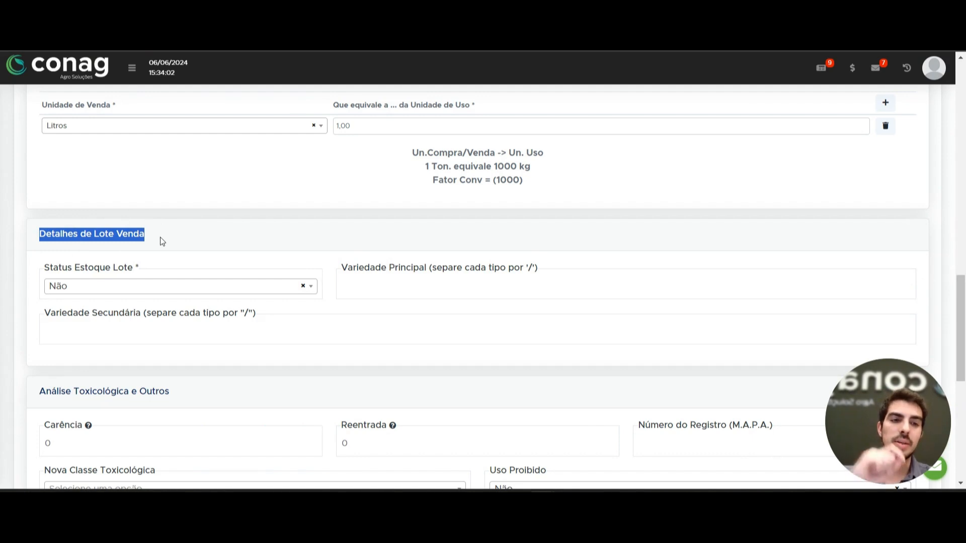
{"action": "left_click", "coordinate": [303, 228]}
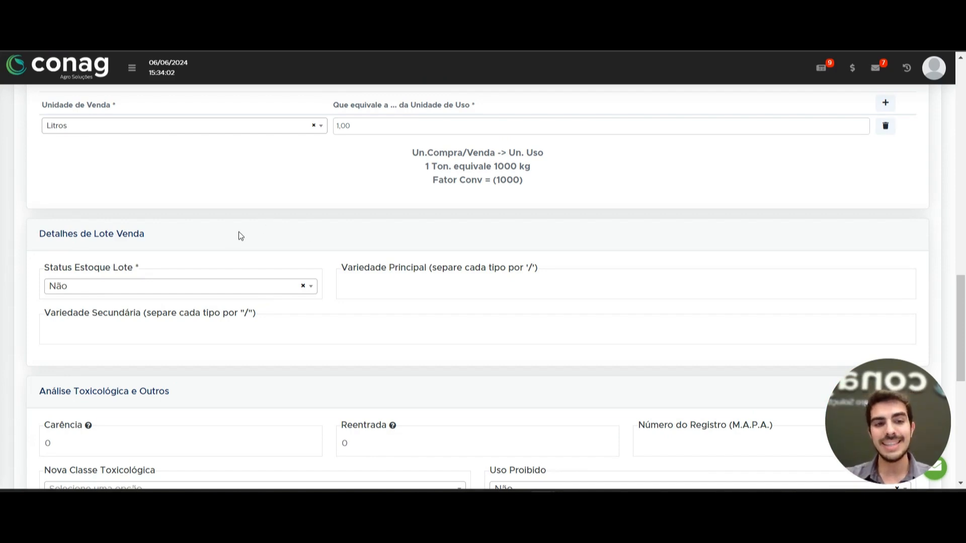
{"action": "left_click_drag", "start_coordinate": [37, 241], "coordinate": [230, 240]}
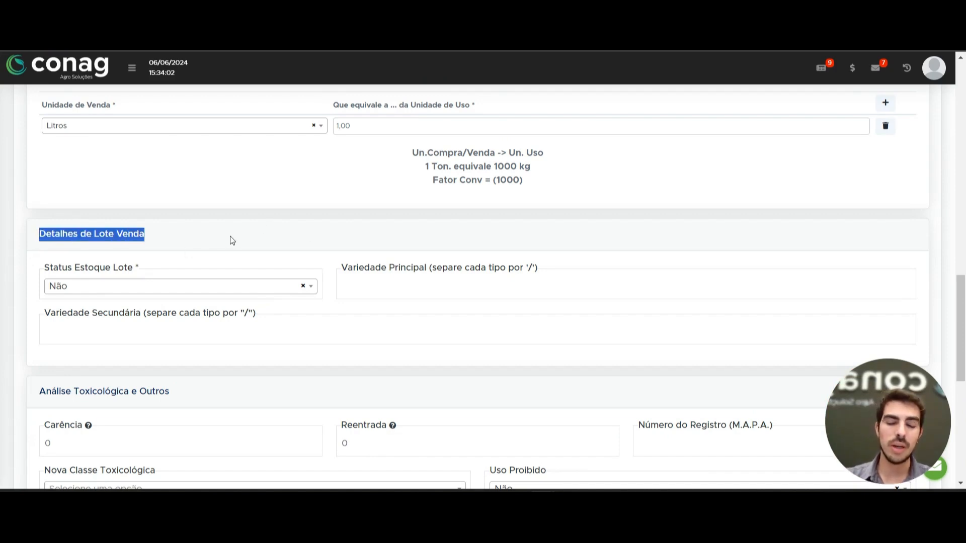
{"action": "scroll", "coordinate": [230, 236], "scroll_direction": "up", "scroll_amount": 1}
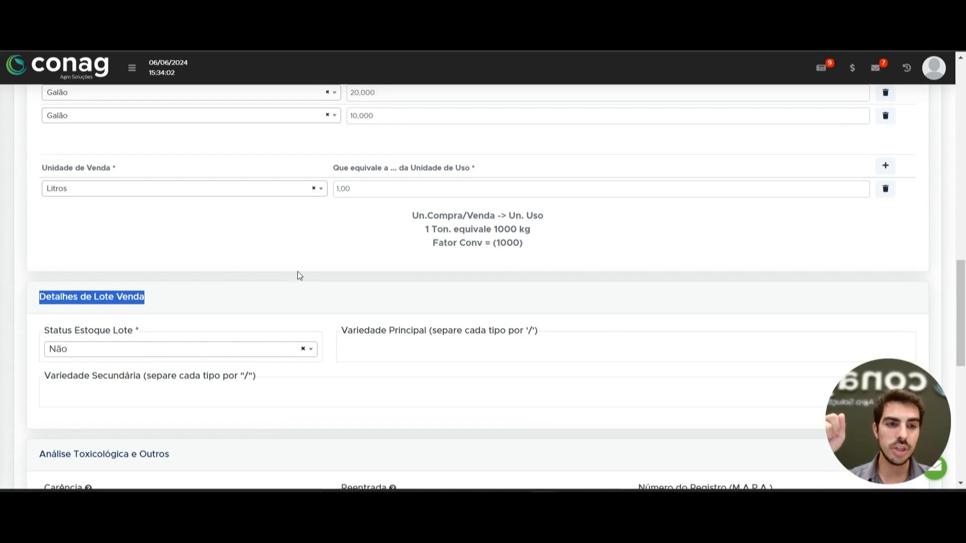
{"action": "scroll", "coordinate": [295, 275], "scroll_direction": "up", "scroll_amount": 1}
{"action": "scroll", "coordinate": [381, 300], "scroll_direction": "down", "scroll_amount": 3}
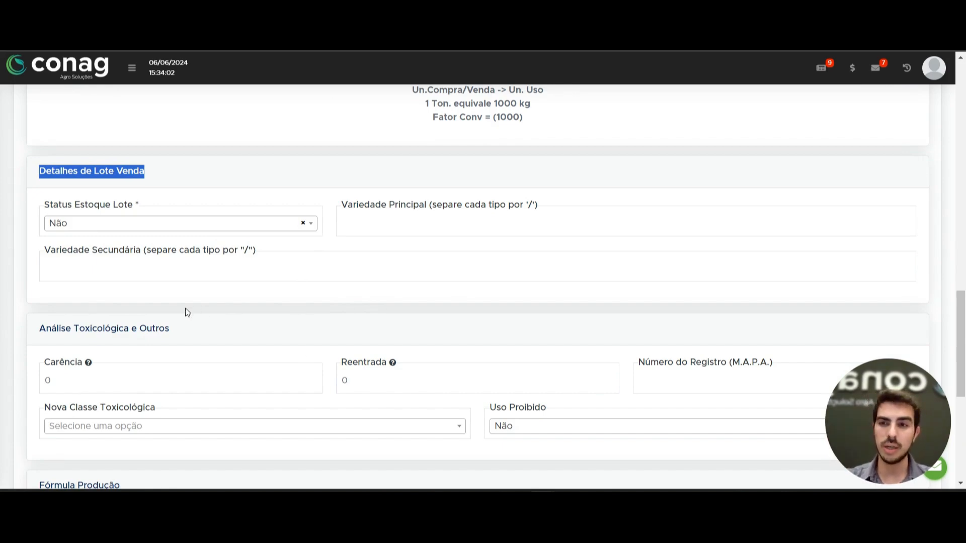
Examine the Análise Toxicológica e Outros fields: Carência and Reentrada with their help, M.A.P.A. registration number, toxicological class and Uso Proibido.
{"action": "scroll", "coordinate": [186, 312], "scroll_direction": "down", "scroll_amount": 1}
{"action": "left_click_drag", "start_coordinate": [27, 264], "coordinate": [225, 267]}
{"action": "left_click", "coordinate": [227, 269]}
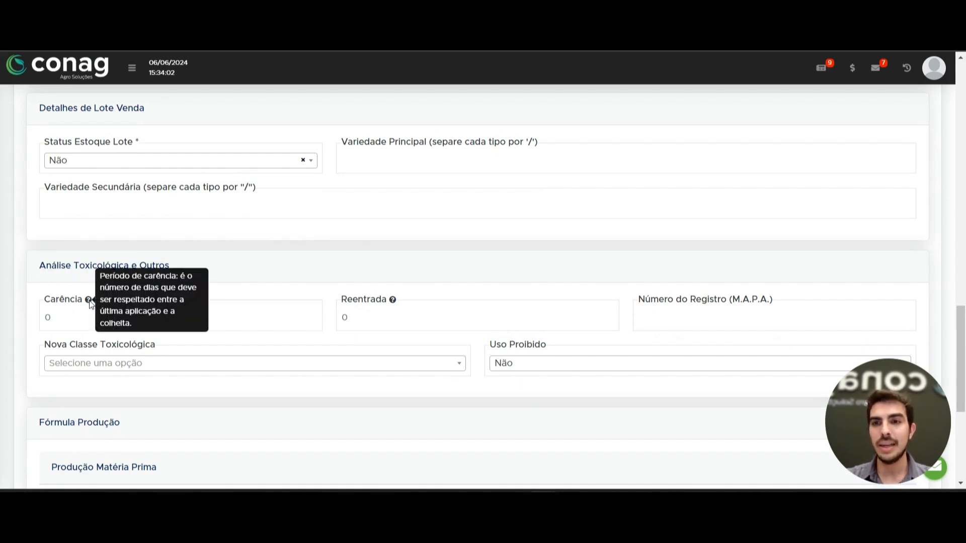
{"action": "mouse_move", "coordinate": [393, 303]}
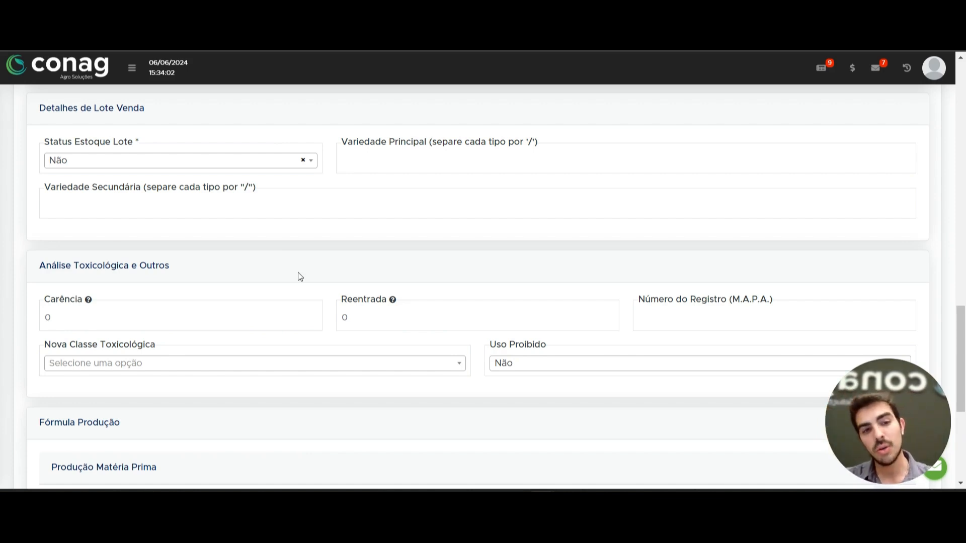
{"action": "scroll", "coordinate": [297, 277], "scroll_direction": "down", "scroll_amount": 1}
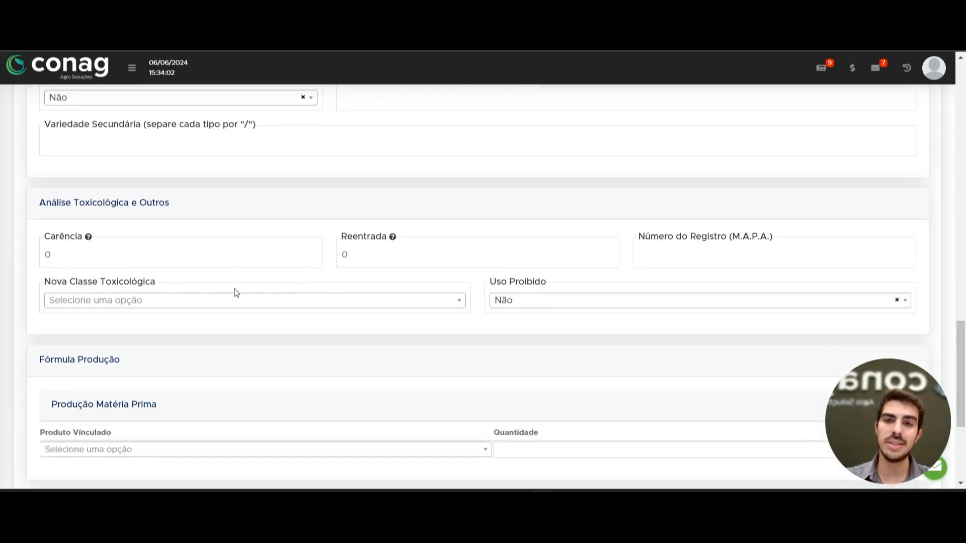
{"action": "left_click_drag", "start_coordinate": [47, 239], "coordinate": [312, 246]}
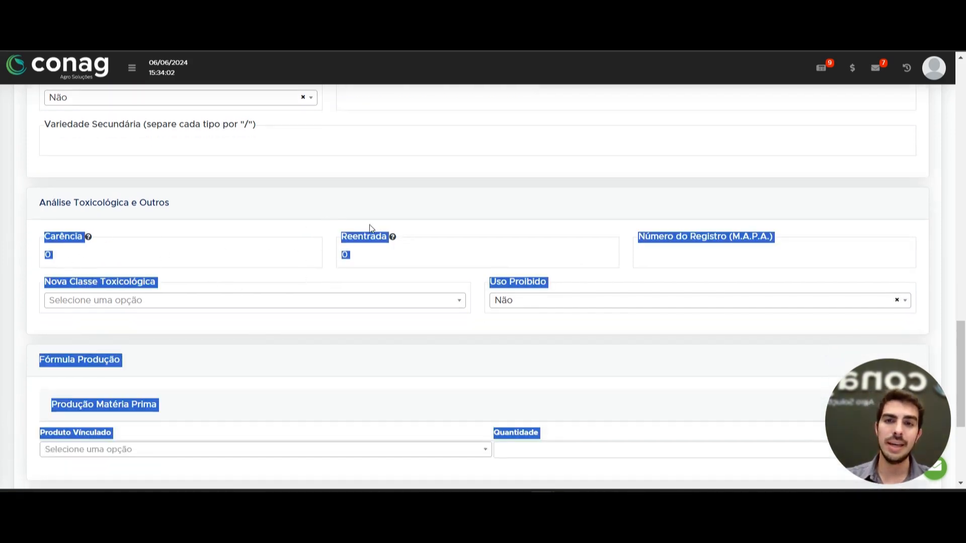
{"action": "left_click", "coordinate": [455, 232]}
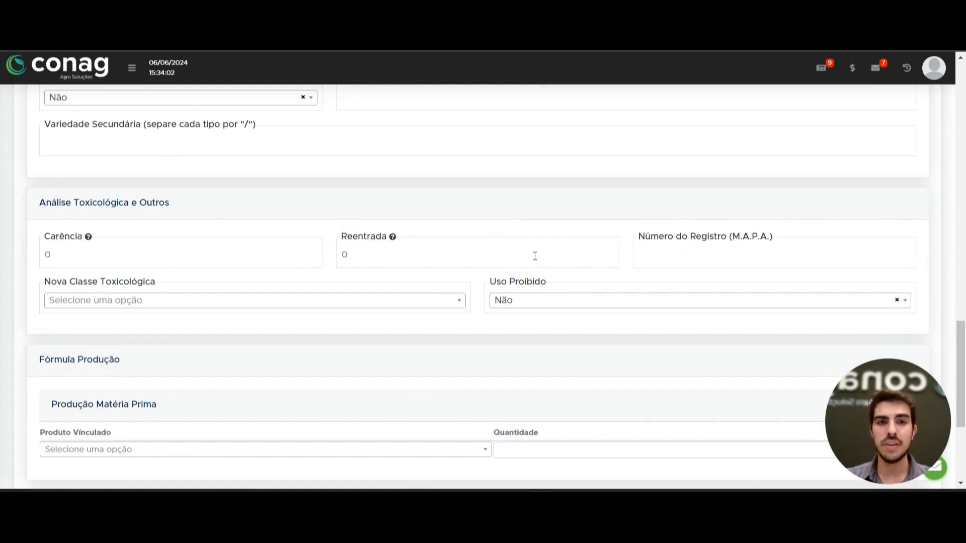
{"action": "left_click_drag", "start_coordinate": [640, 236], "coordinate": [768, 237]}
{"action": "left_click", "coordinate": [769, 236]}
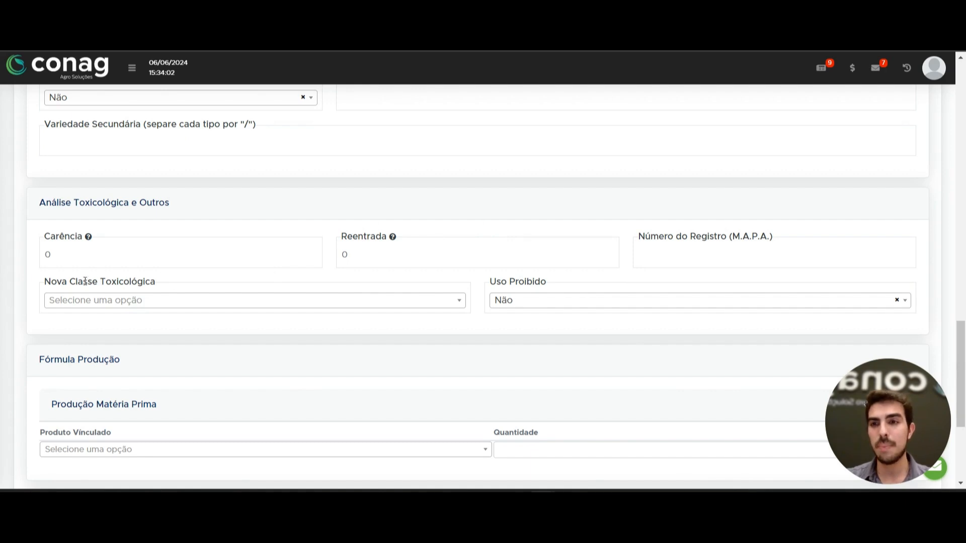
{"action": "left_click_drag", "start_coordinate": [68, 283], "coordinate": [432, 278]}
{"action": "left_click", "coordinate": [566, 280]}
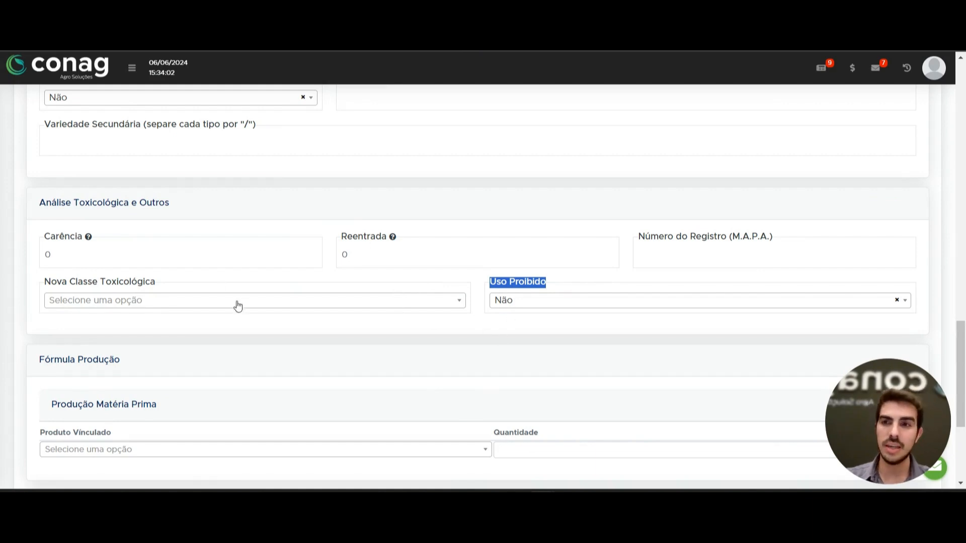
{"action": "left_click_drag", "start_coordinate": [35, 210], "coordinate": [244, 213]}
{"action": "left_click", "coordinate": [246, 215]}
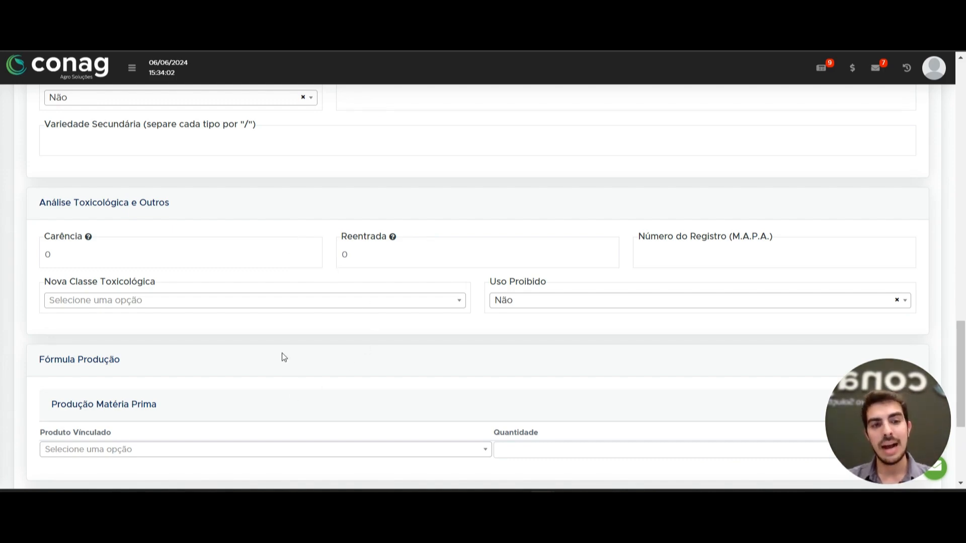
Examine the Fórmula Produção section with its Produto Vinculado and Quantidade fields for raw material production.
{"action": "scroll", "coordinate": [283, 357], "scroll_direction": "down", "scroll_amount": 1}
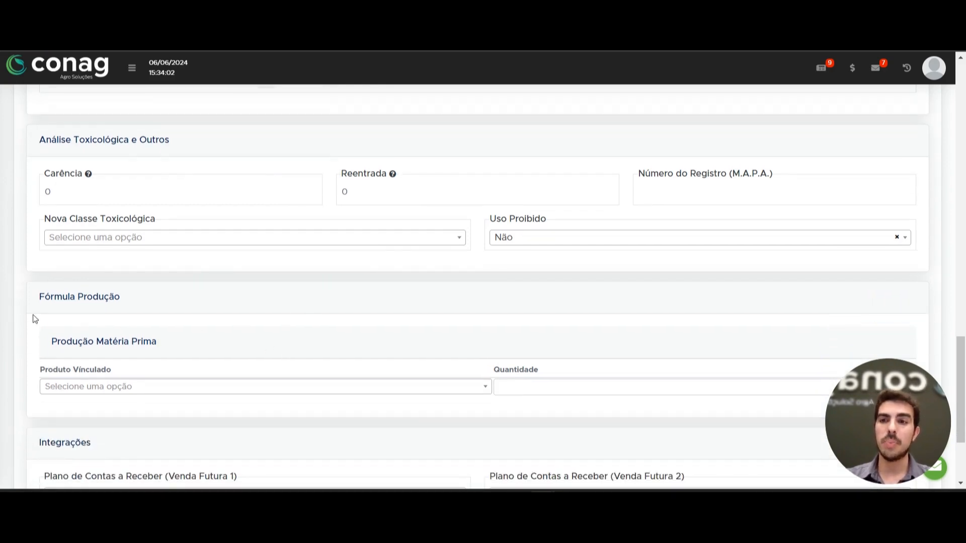
{"action": "left_click_drag", "start_coordinate": [35, 307], "coordinate": [216, 303]}
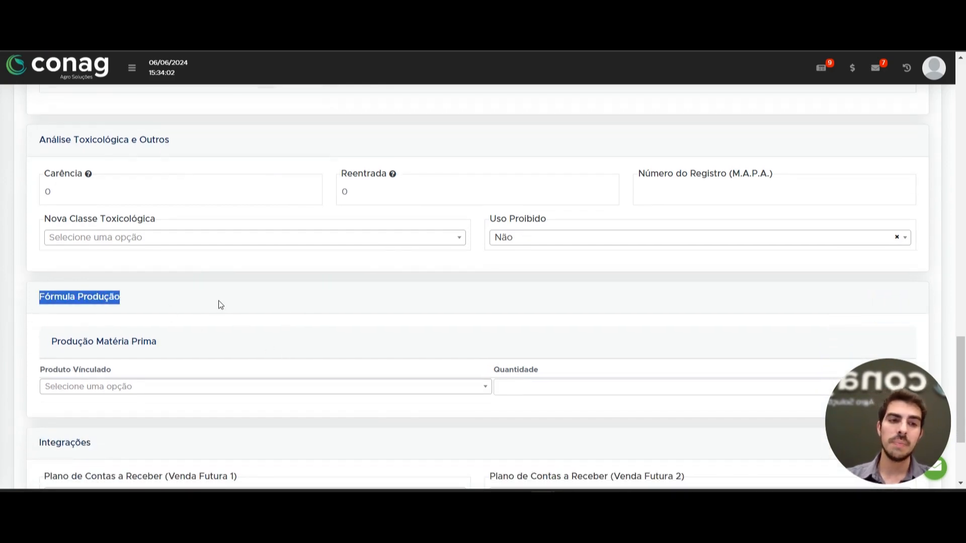
{"action": "left_click", "coordinate": [219, 304]}
{"action": "scroll", "coordinate": [217, 304], "scroll_direction": "down", "scroll_amount": 1}
{"action": "scroll", "coordinate": [201, 294], "scroll_direction": "up", "scroll_amount": 1}
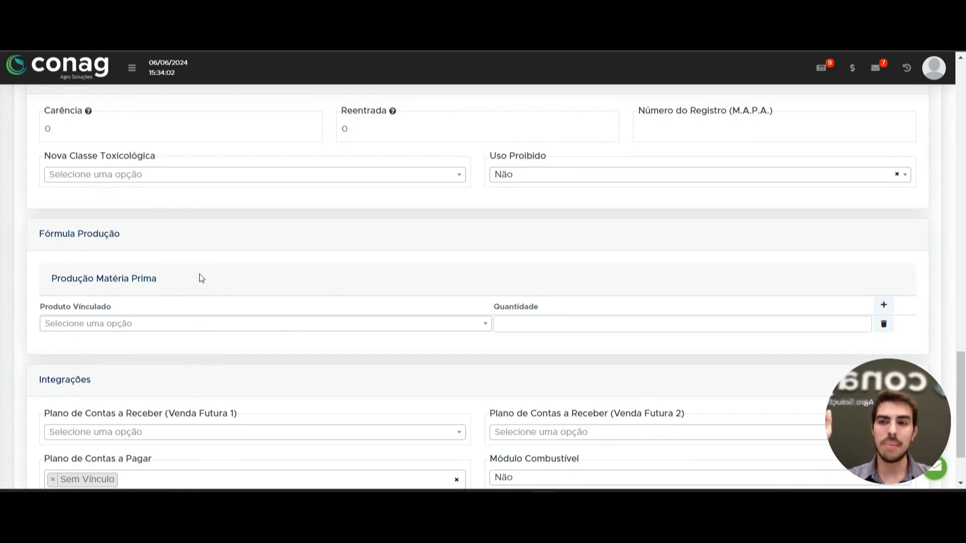
{"action": "left_click_drag", "start_coordinate": [42, 245], "coordinate": [205, 236]}
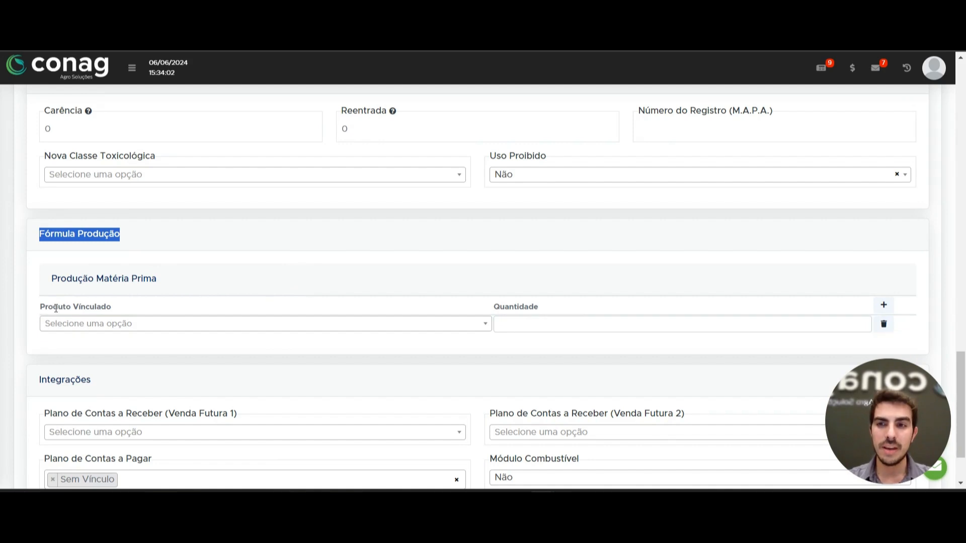
{"action": "left_click_drag", "start_coordinate": [40, 308], "coordinate": [147, 313]}
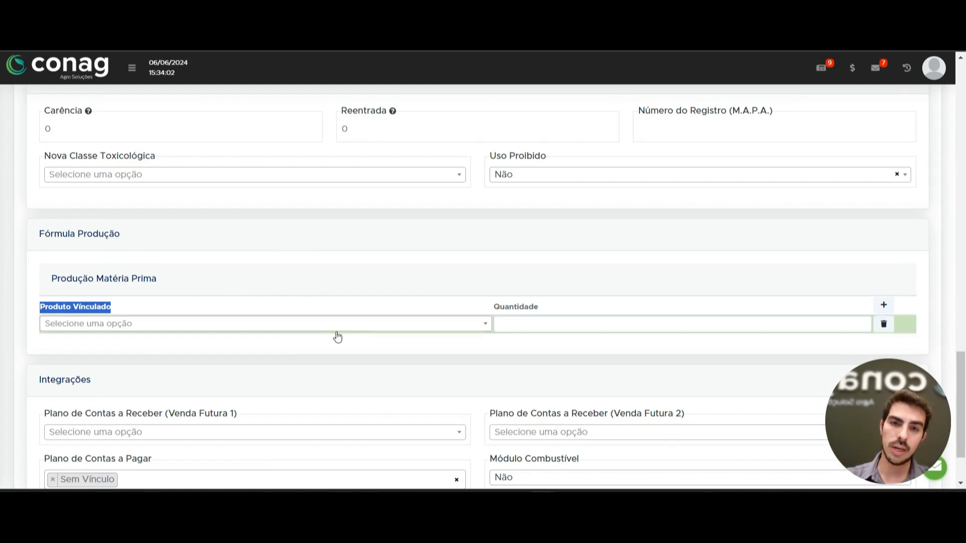
{"action": "left_click", "coordinate": [940, 385]}
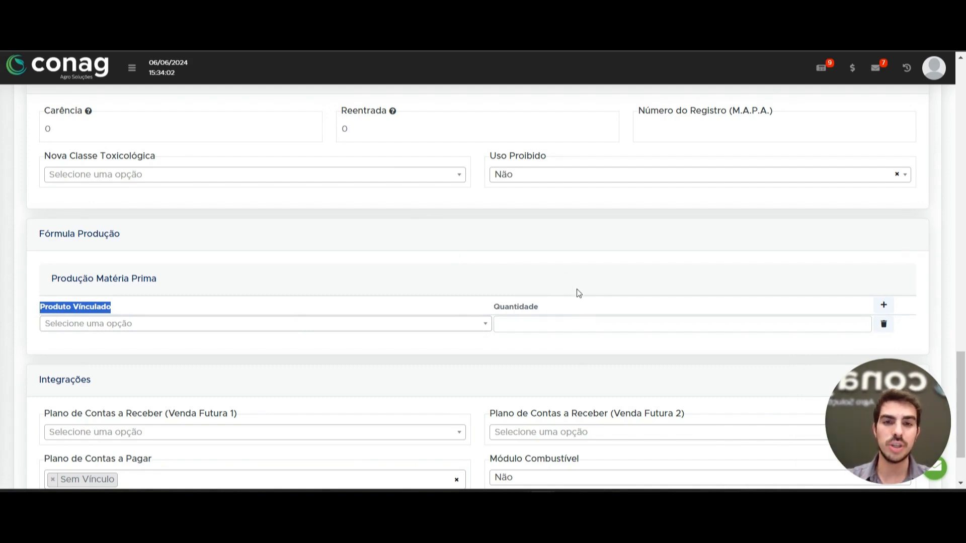
Under Integrações, link Plano de Contas a Pagar to 305 - INSUMOS AGRÍCOLAS - DEFENSIVOS AGRÍCOLAS and remove Sem Vínculo.
{"action": "scroll", "coordinate": [569, 274], "scroll_direction": "down", "scroll_amount": 2}
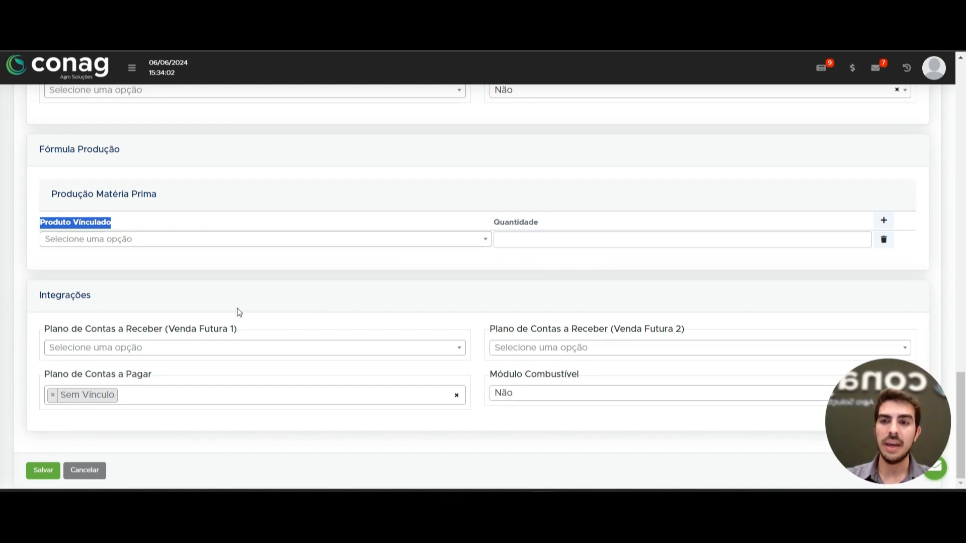
{"action": "left_click_drag", "start_coordinate": [55, 304], "coordinate": [159, 295]}
{"action": "left_click_drag", "start_coordinate": [58, 328], "coordinate": [225, 324]}
{"action": "left_click", "coordinate": [226, 325]}
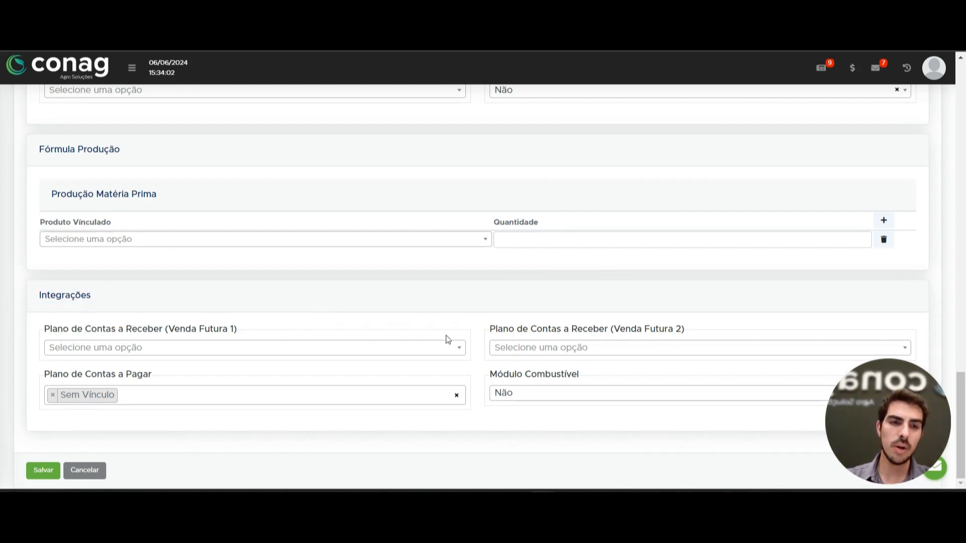
{"action": "left_click_drag", "start_coordinate": [42, 377], "coordinate": [238, 369]}
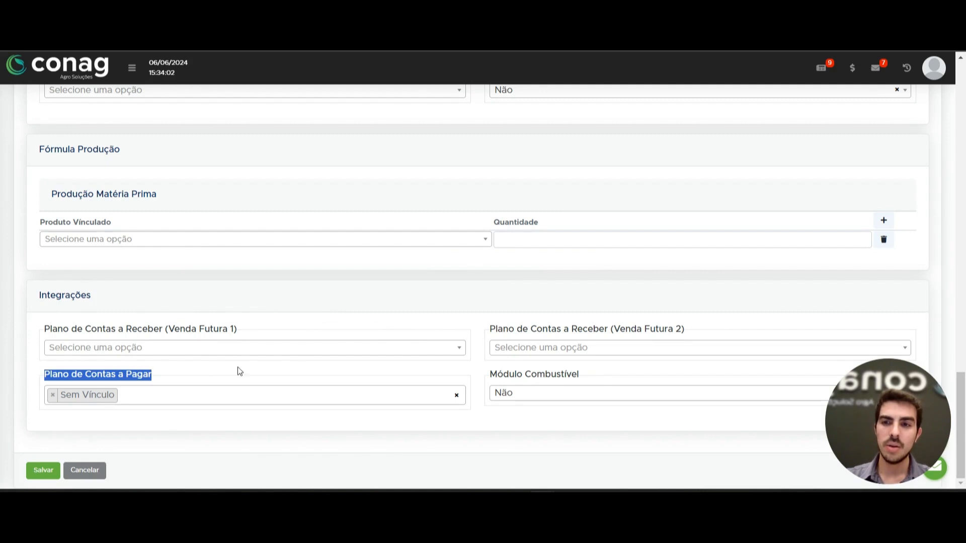
{"action": "left_click", "coordinate": [191, 395]}
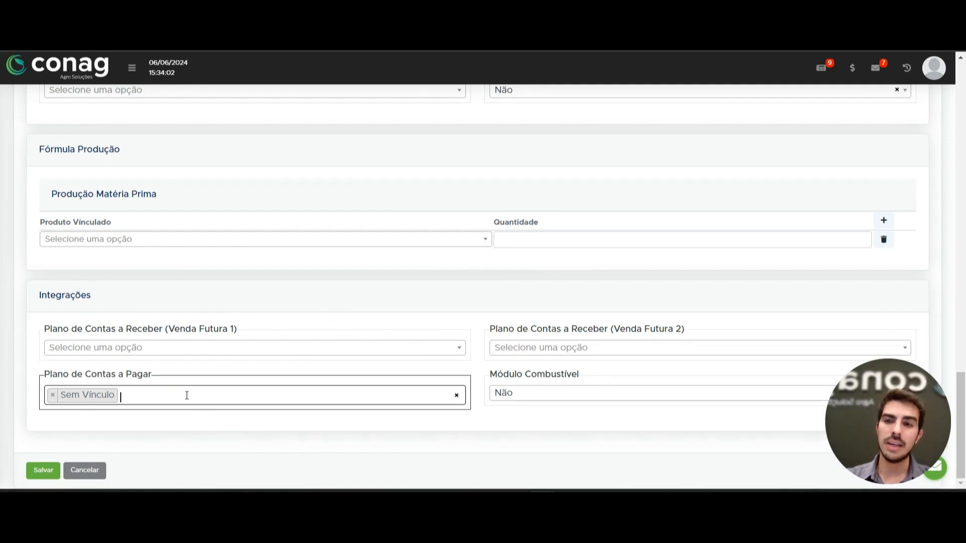
{"action": "type", "text": "DEFE"}
{"action": "left_click", "coordinate": [237, 376]}
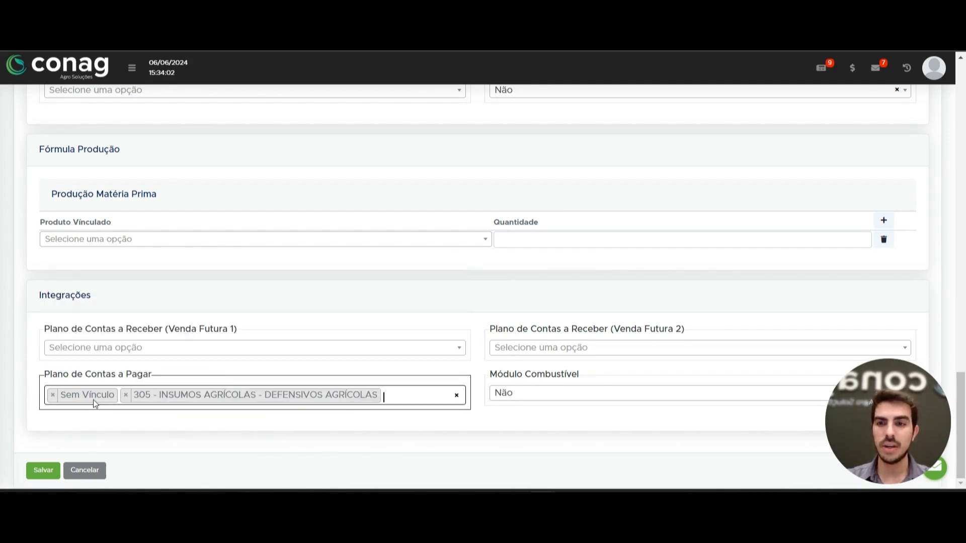
{"action": "left_click", "coordinate": [53, 395]}
{"action": "left_click", "coordinate": [240, 444]}
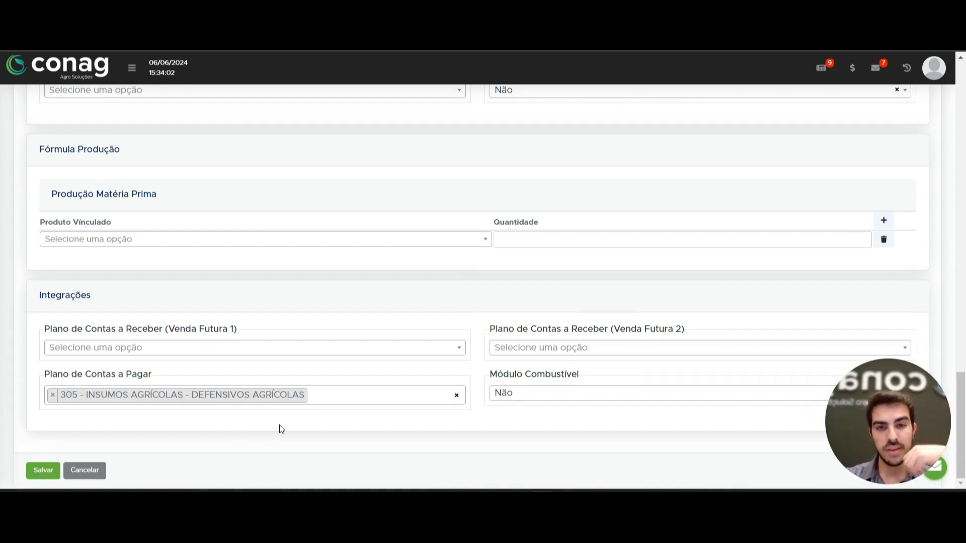
Check the available options of the Módulo Combustível setting without changing it.
{"action": "left_click_drag", "start_coordinate": [490, 372], "coordinate": [605, 372]}
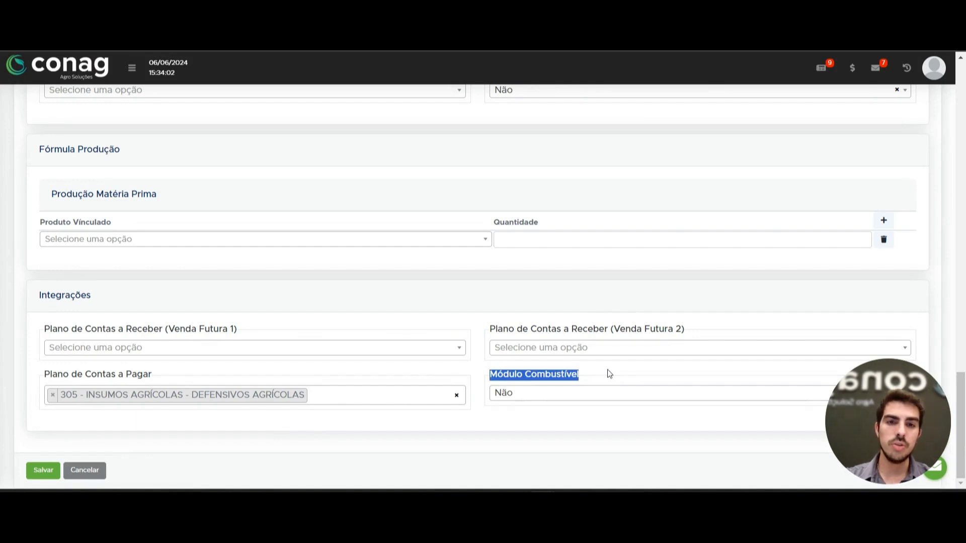
{"action": "left_click", "coordinate": [568, 391]}
{"action": "left_click", "coordinate": [569, 392]}
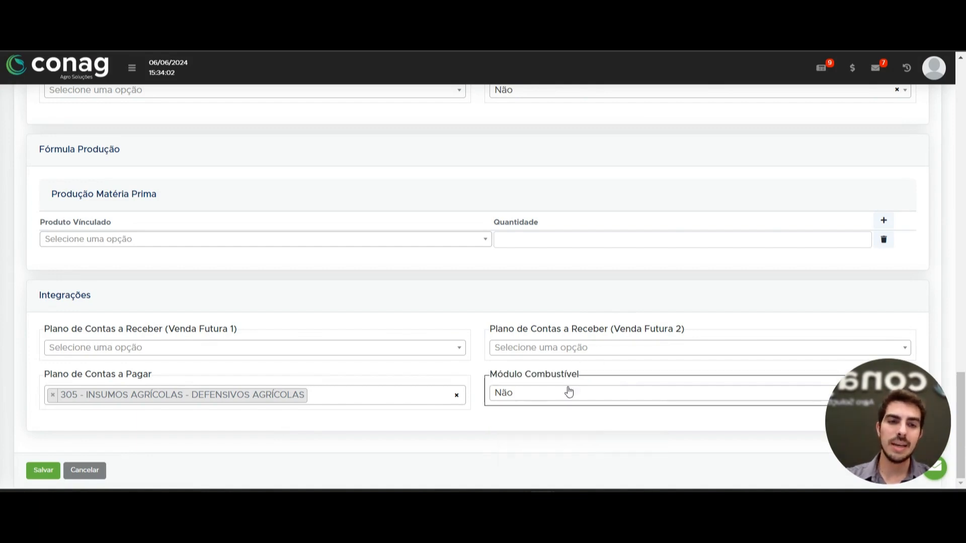
{"action": "left_click", "coordinate": [569, 392]}
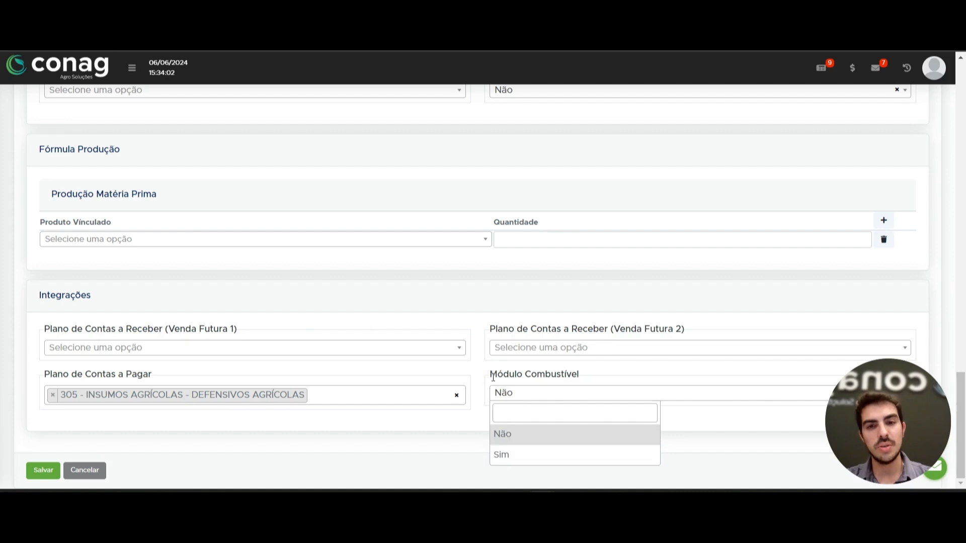
{"action": "left_click", "coordinate": [583, 400]}
{"action": "left_click_drag", "start_coordinate": [504, 364], "coordinate": [595, 375]}
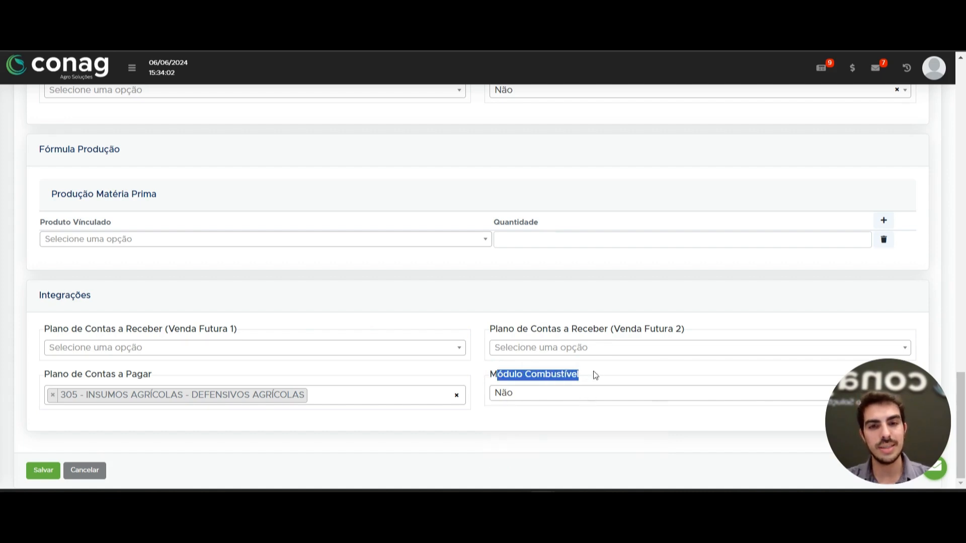
{"action": "left_click", "coordinate": [598, 376]}
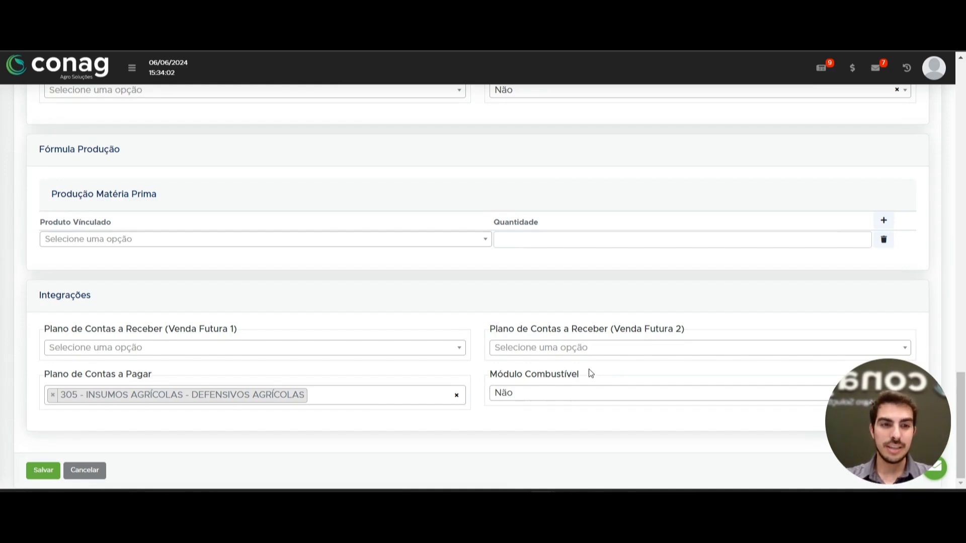
Look over the whole Novo Produto form from the product code down to the Integrações section.
{"action": "scroll", "coordinate": [590, 371], "scroll_direction": "up", "scroll_amount": 15}
{"action": "scroll", "coordinate": [591, 322], "scroll_direction": "up", "scroll_amount": 3}
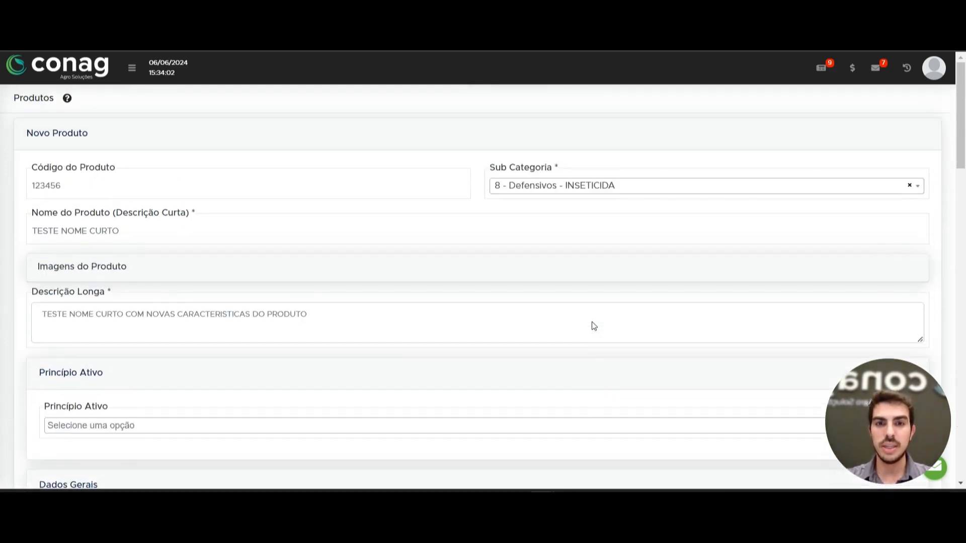
{"action": "scroll", "coordinate": [591, 322], "scroll_direction": "down", "scroll_amount": 15}
{"action": "scroll", "coordinate": [586, 317], "scroll_direction": "down", "scroll_amount": 2}
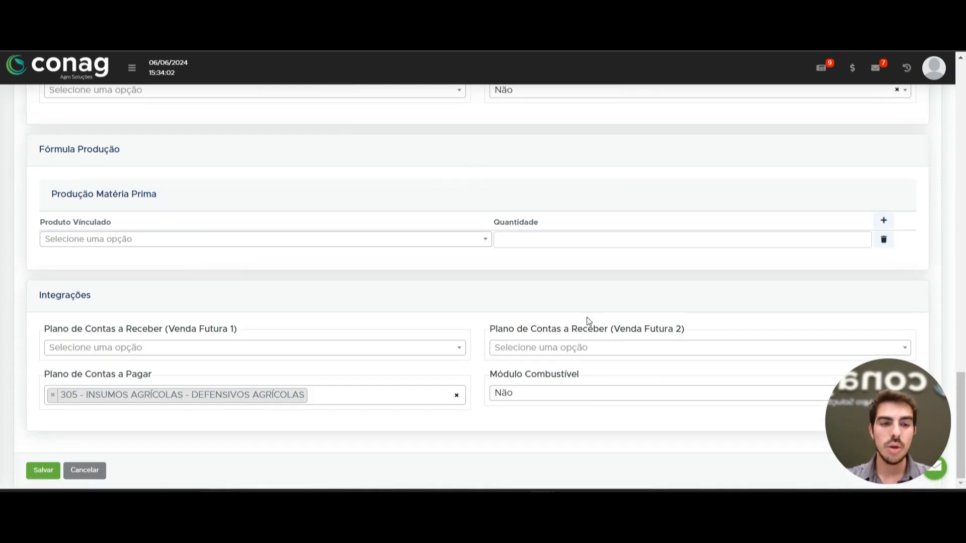
{"action": "scroll", "coordinate": [586, 317], "scroll_direction": "up", "scroll_amount": 3}
{"action": "scroll", "coordinate": [586, 315], "scroll_direction": "down", "scroll_amount": 3}
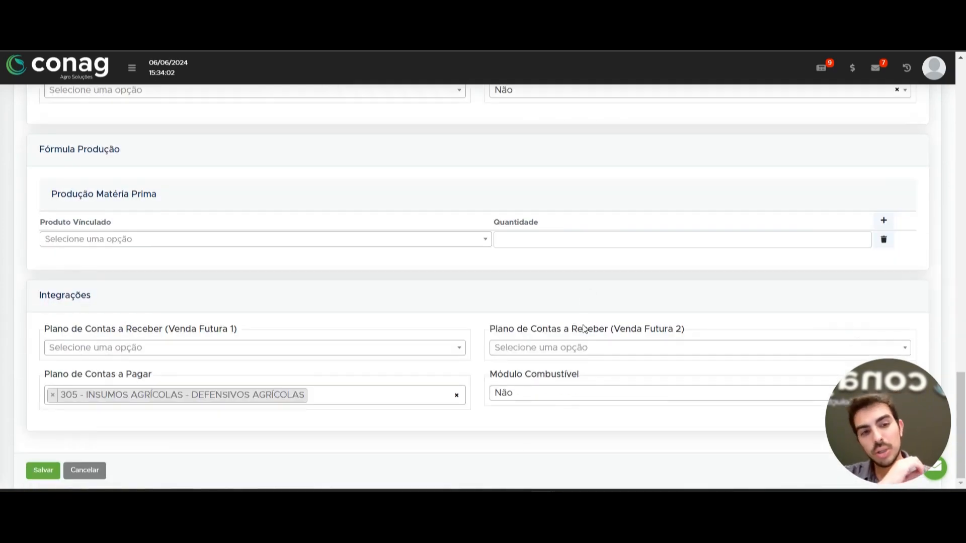